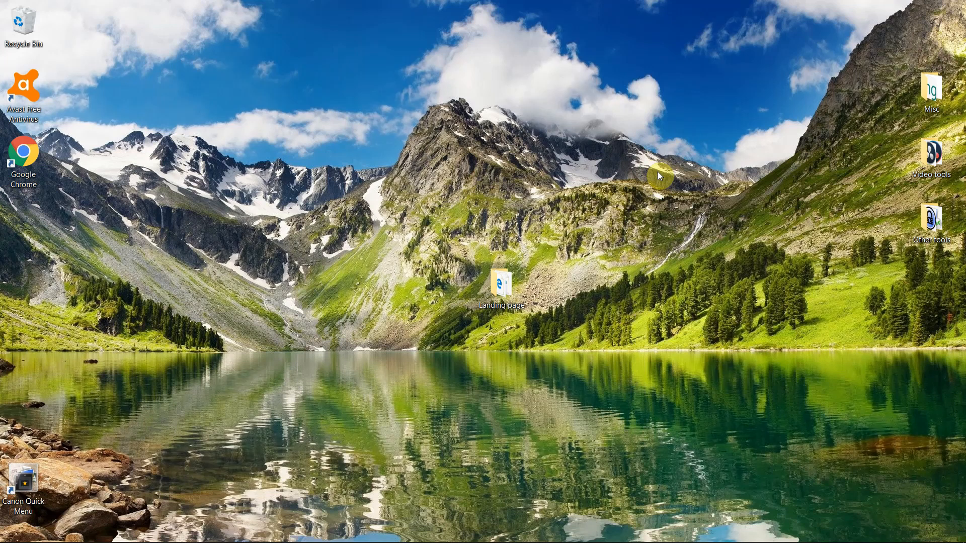
# - Open the Landing page folder on the desktop and preview index-local.html in the browser from start to end
pyautogui.moveTo(452, 187); pyautogui.dragTo(589, 354)
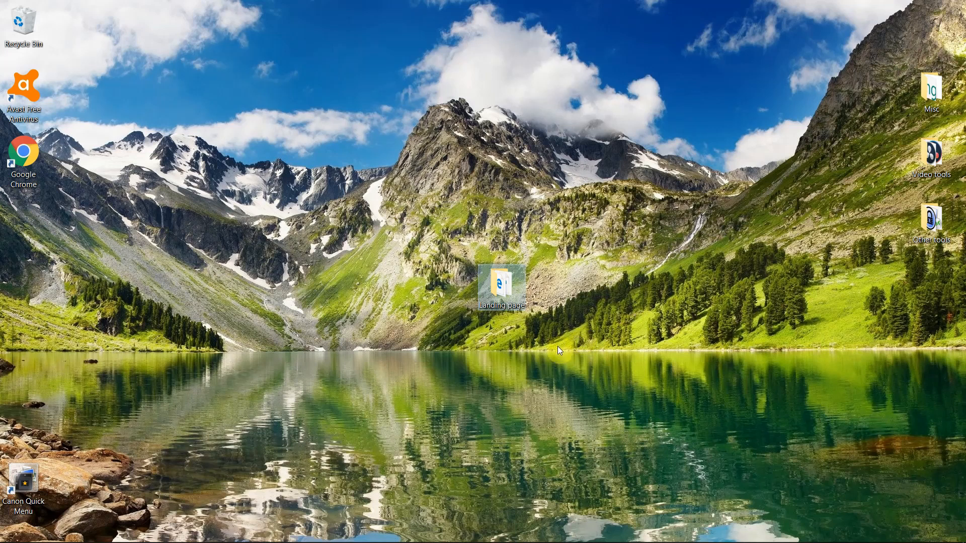
pyautogui.click(536, 378)
pyautogui.doubleClick(502, 284)
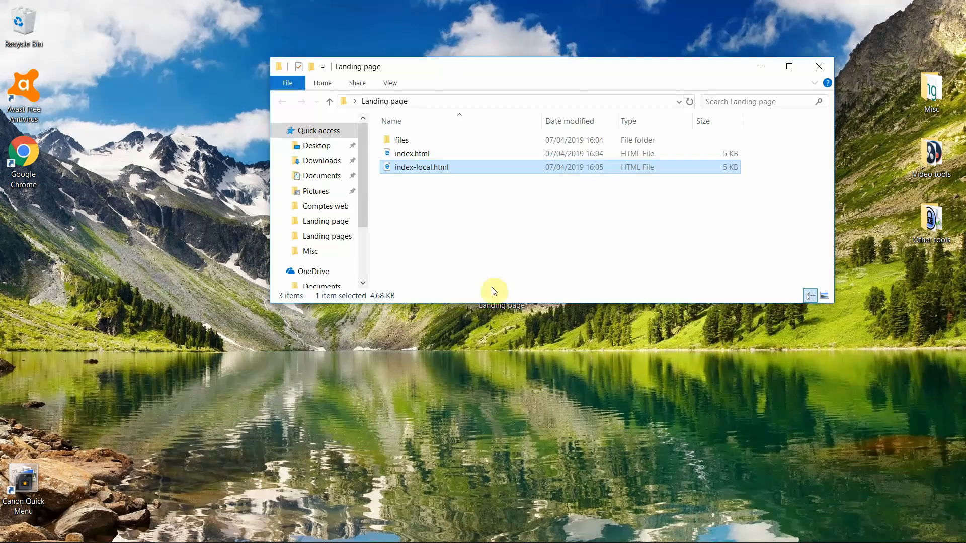
pyautogui.doubleClick(415, 168)
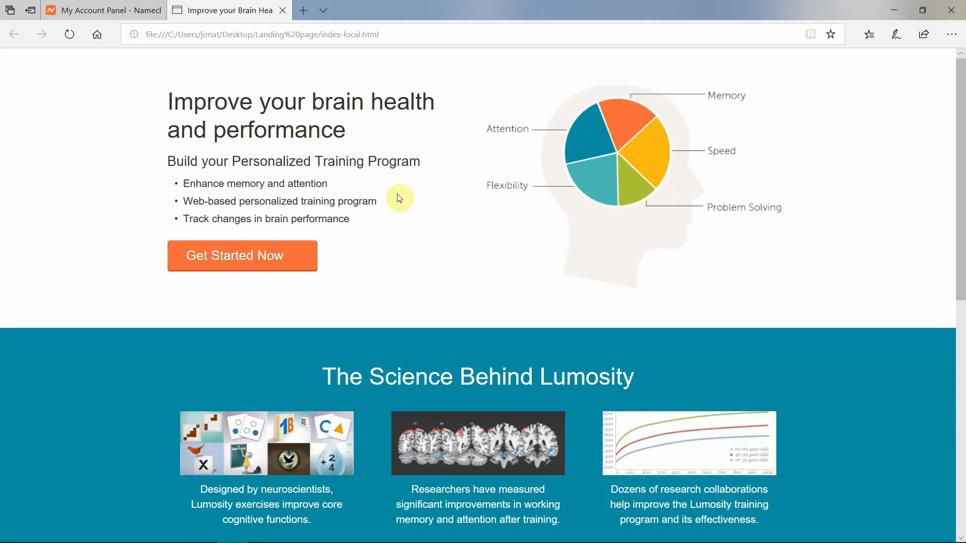
pyautogui.scroll(-7, 403, 167)
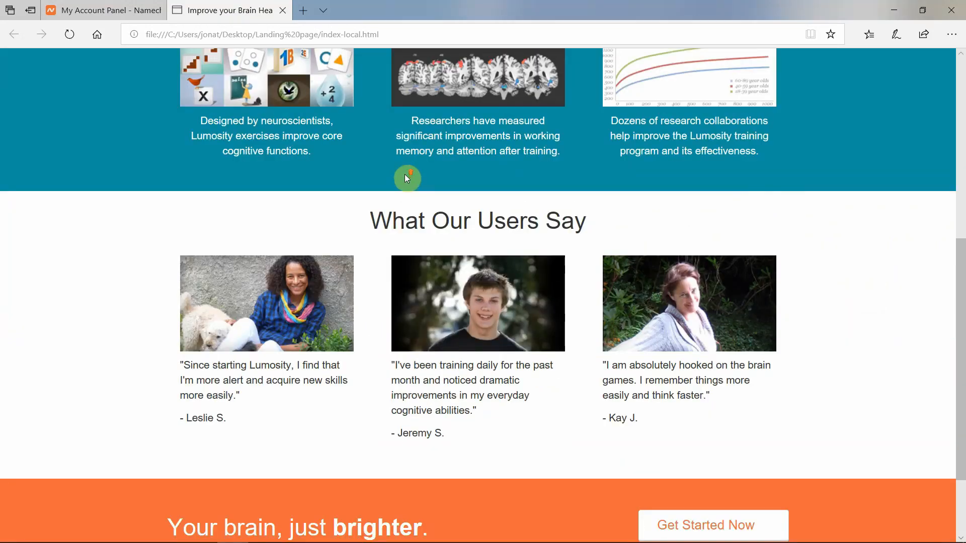
pyautogui.scroll(7, 405, 176)
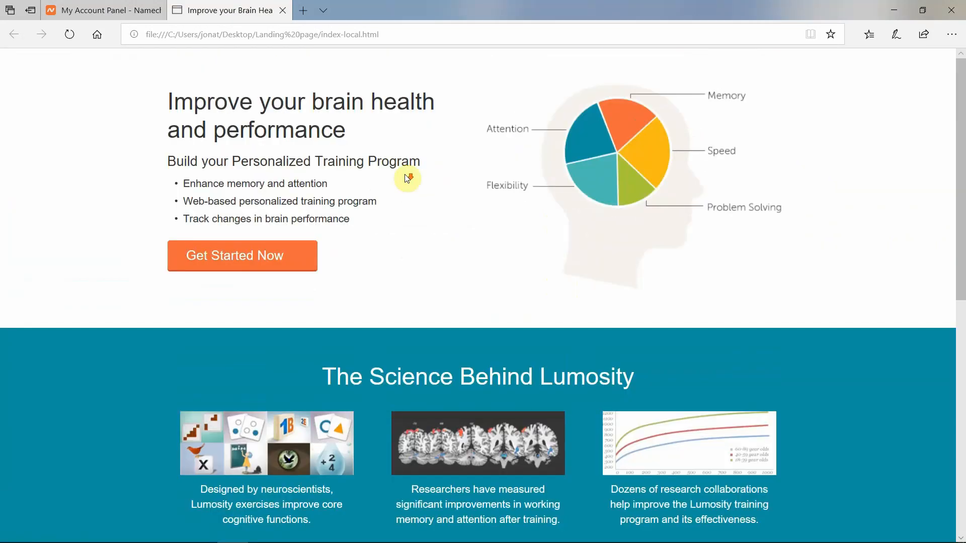
pyautogui.click(283, 8)
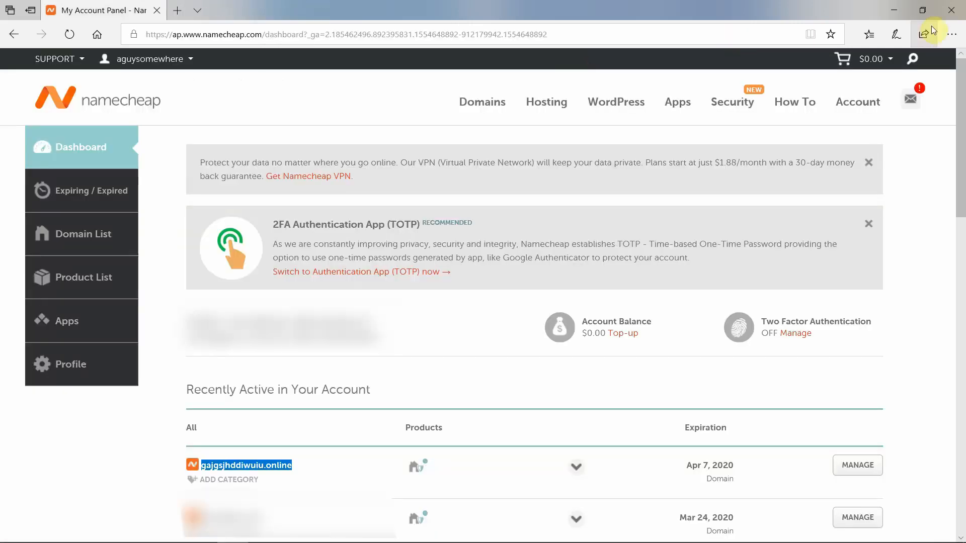
pyautogui.click(893, 10)
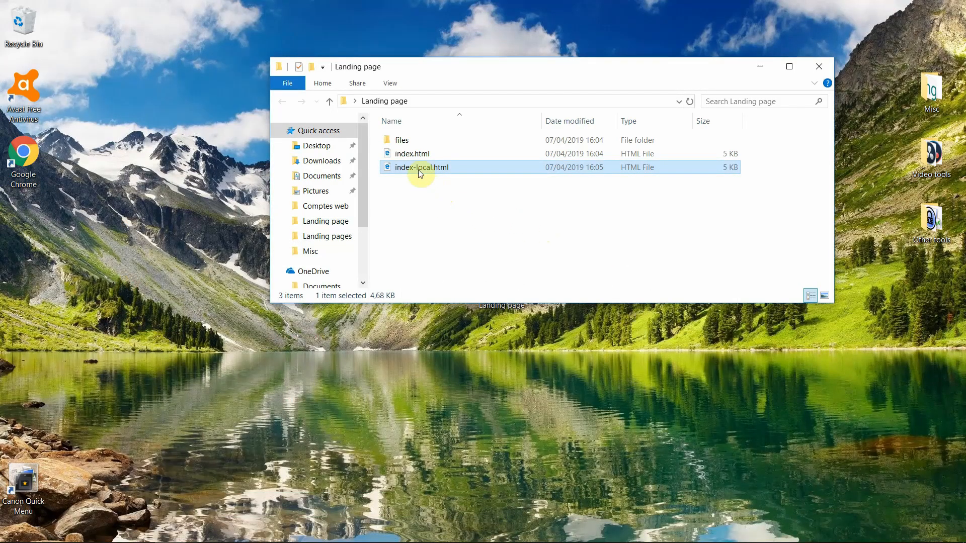
# - Check the combined properties of the files folder and index-local.html in the Landing page folder
pyautogui.click(401, 145)
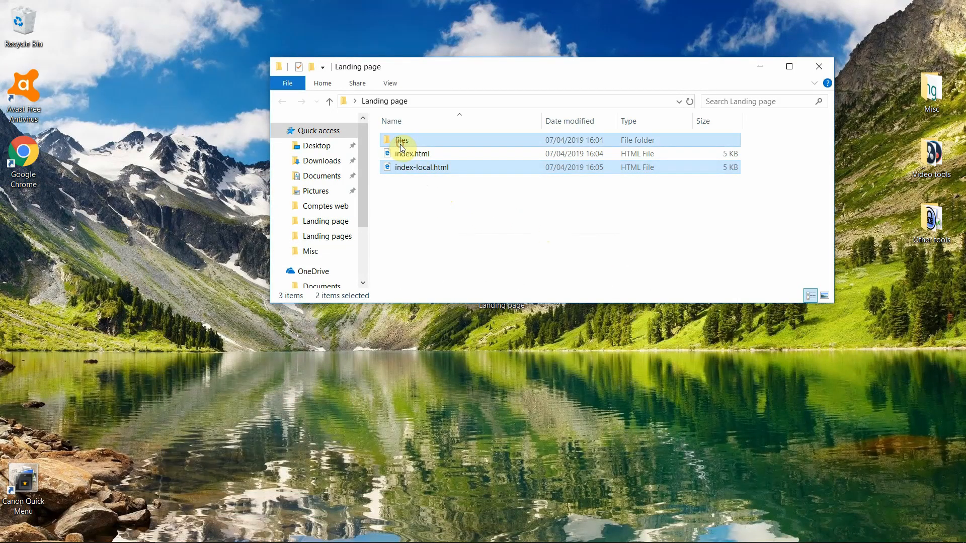
pyautogui.rightClick(401, 145)
pyautogui.click(491, 436)
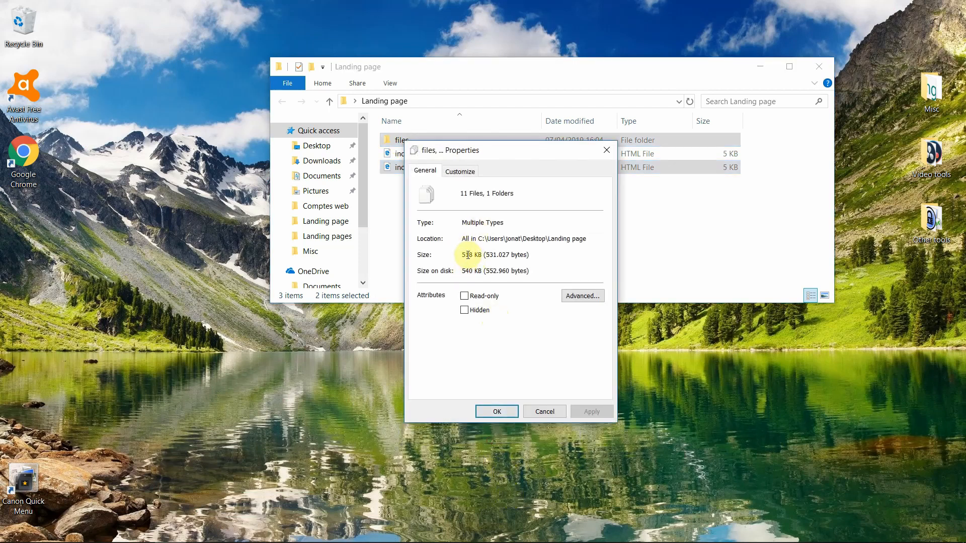
pyautogui.click(606, 151)
pyautogui.click(543, 222)
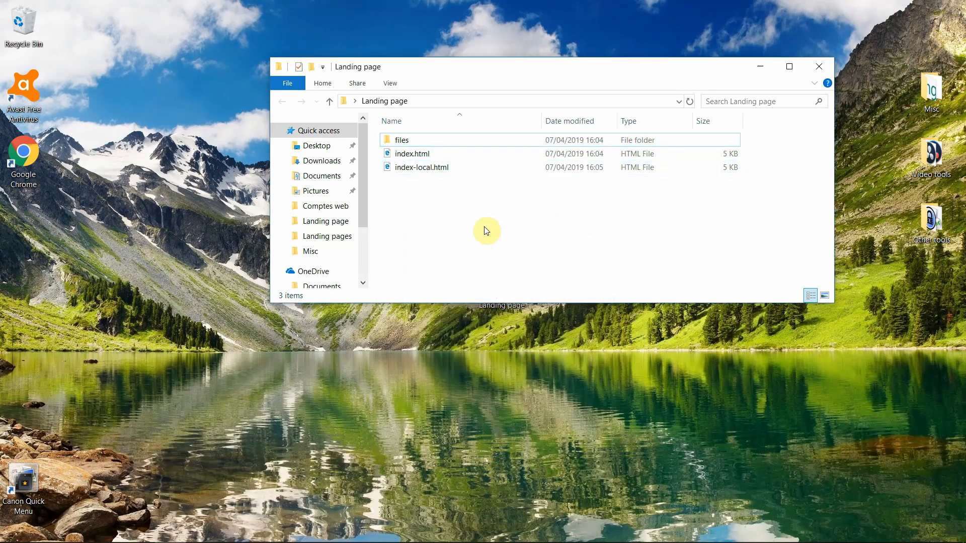
# - Open index.html in Notepad++ and compare its jQuery script path with the one in index-local.html
pyautogui.click(420, 157)
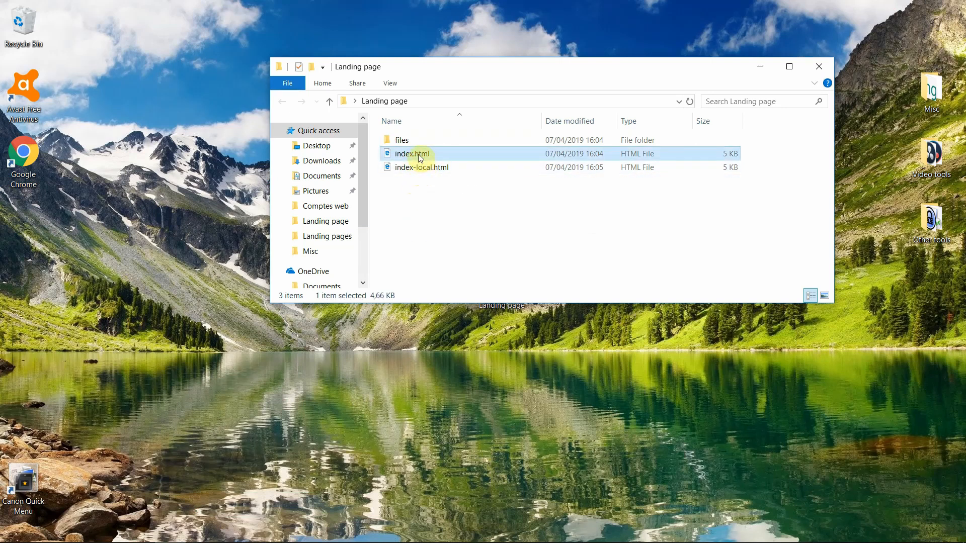
pyautogui.rightClick(413, 157)
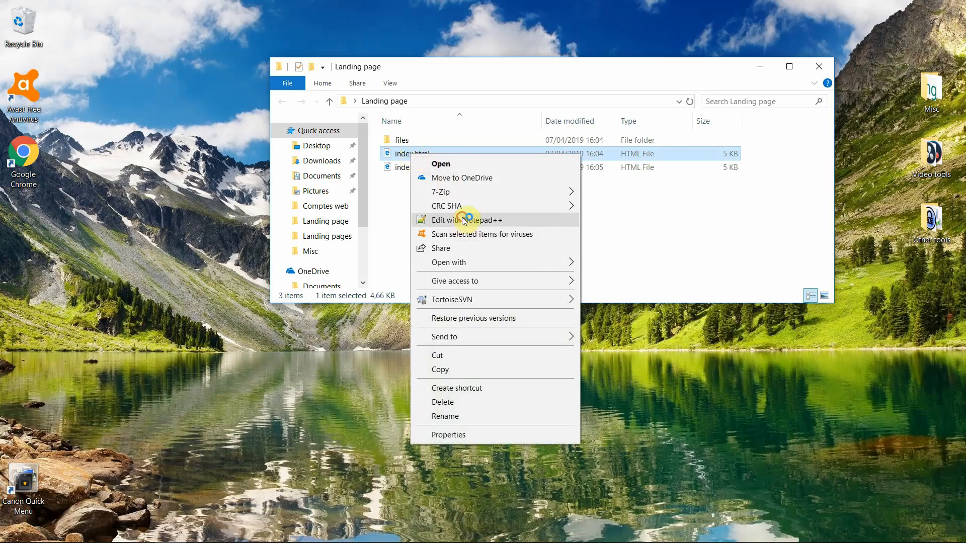
pyautogui.click(464, 221)
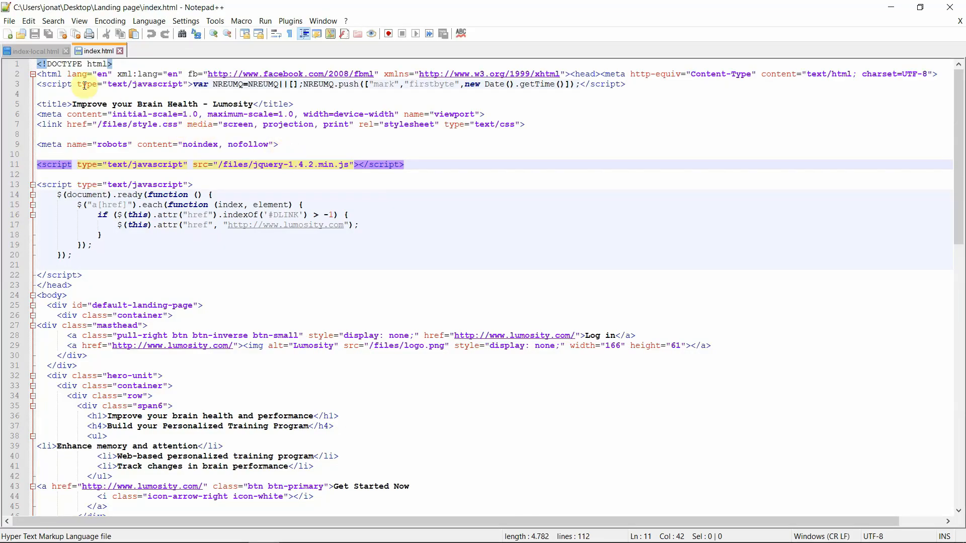
pyautogui.click(38, 50)
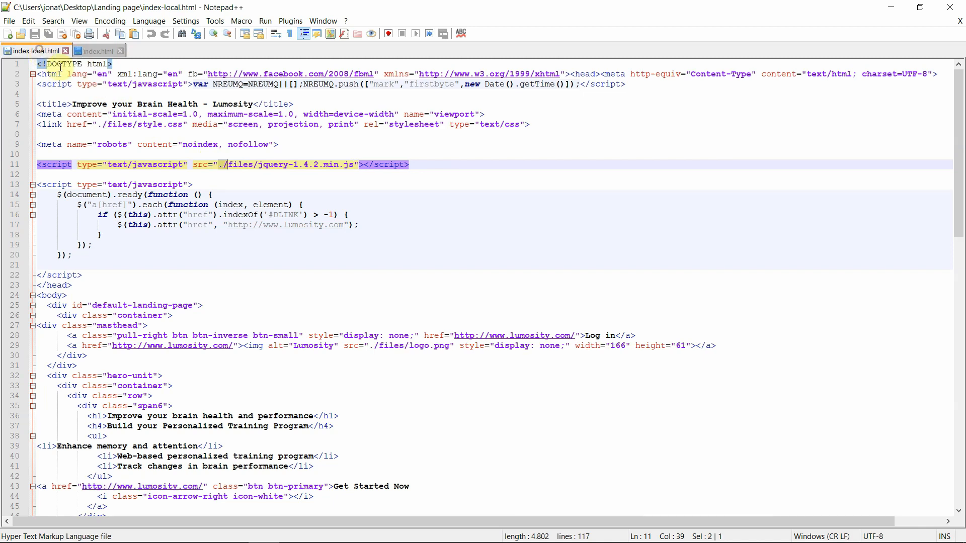
pyautogui.click(228, 166)
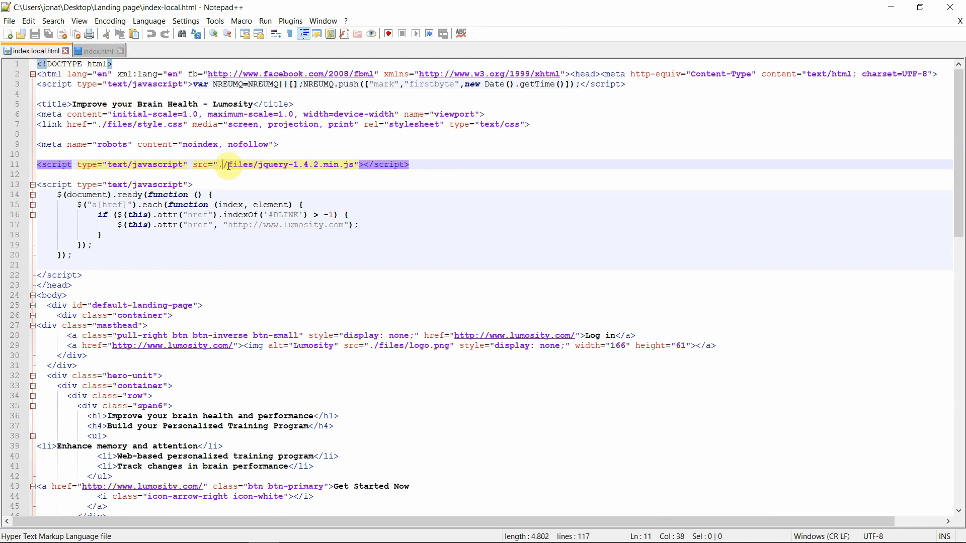
pyautogui.moveTo(231, 166); pyautogui.dragTo(220, 166)
pyautogui.click(89, 51)
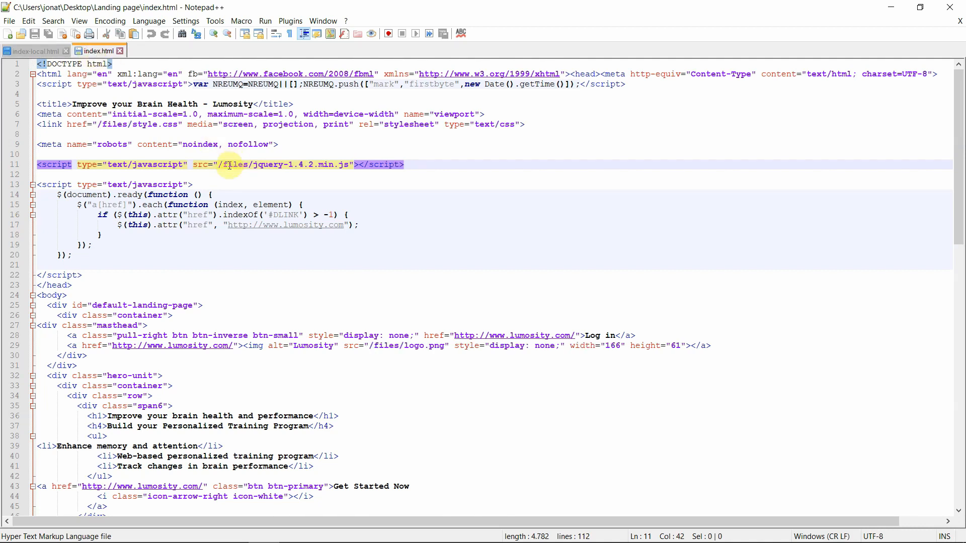
pyautogui.moveTo(226, 166)
pyautogui.mouseDown()
pyautogui.moveTo(247, 170)
pyautogui.moveTo(226, 179)
pyautogui.moveTo(220, 162)
pyautogui.moveTo(229, 164)
pyautogui.mouseUp()
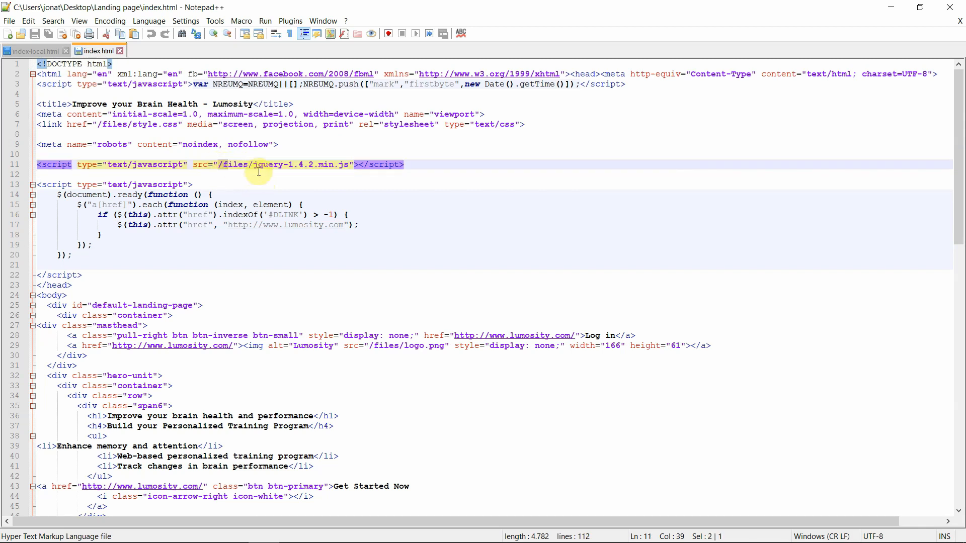
pyautogui.click(889, 9)
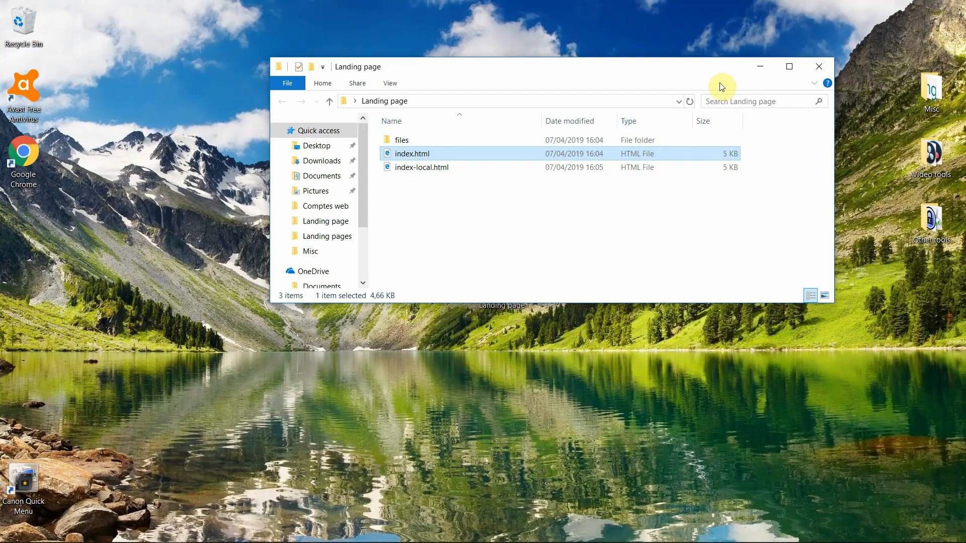
# - Switch to Chrome and open the form for adding a new site in the Cloudflare account
pyautogui.click(759, 66)
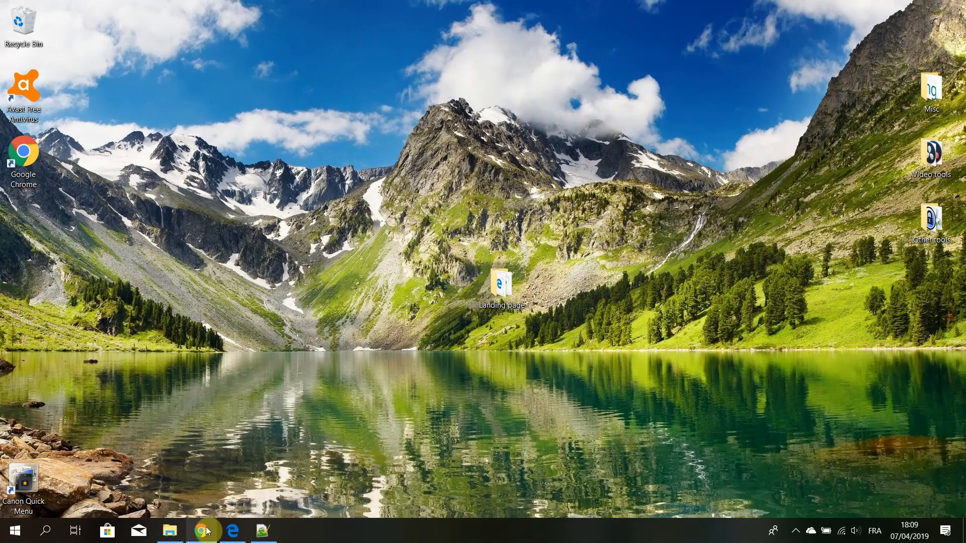
pyautogui.moveTo(204, 531)
pyautogui.click(244, 452)
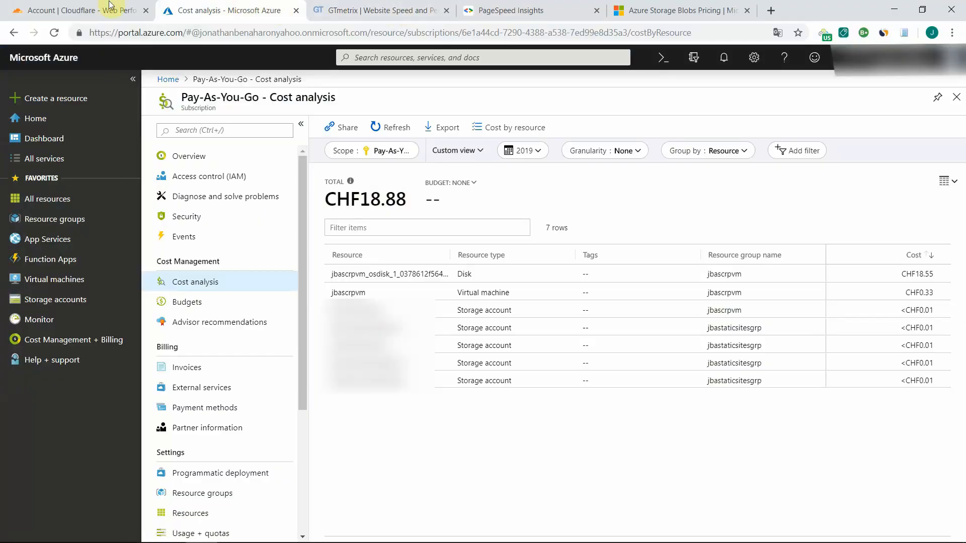
pyautogui.click(75, 7)
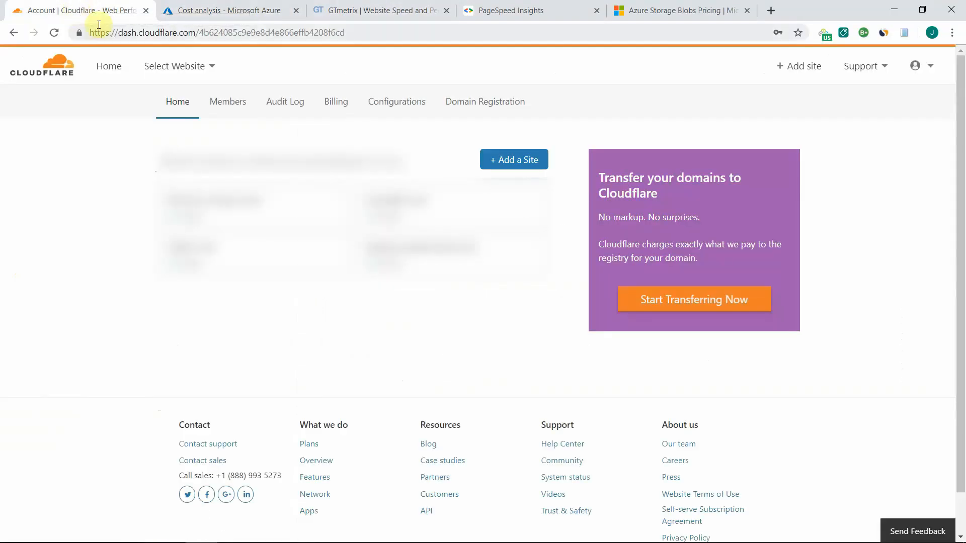
pyautogui.click(509, 161)
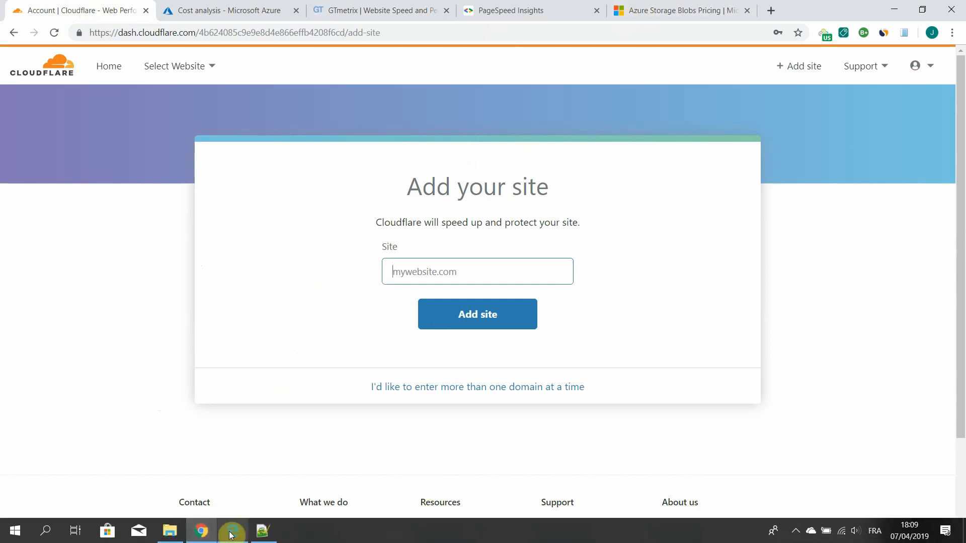
# - Add the domain gajgsjhddiwuiu.online from the Namecheap dashboard as a new site in Cloudflare
pyautogui.click(227, 532)
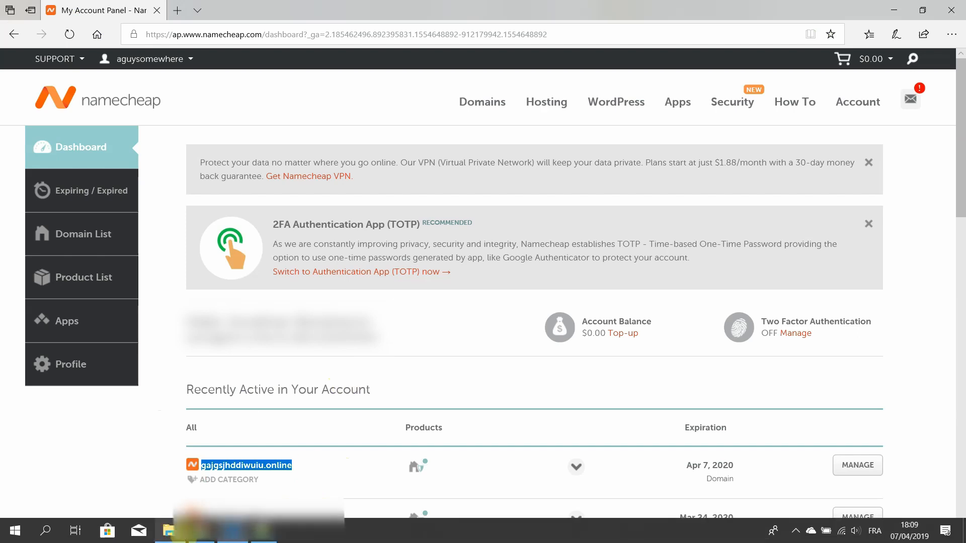
pyautogui.click(201, 530)
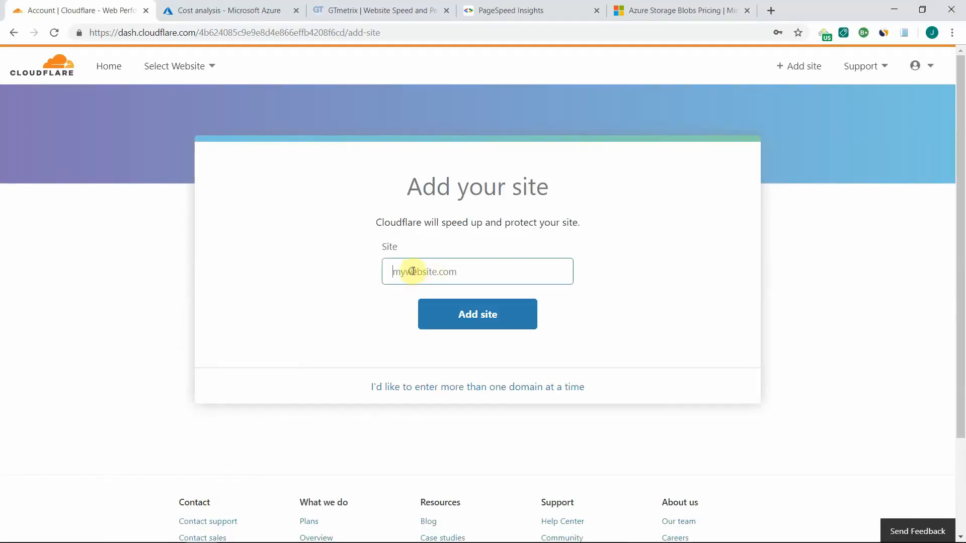
pyautogui.write('gajgsjhddiwuiu.online')
pyautogui.click(452, 314)
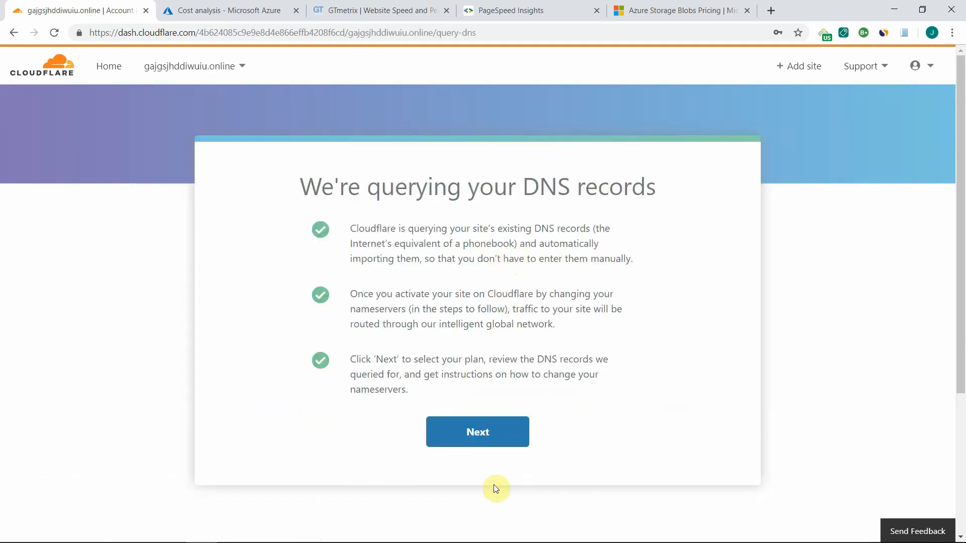
# - Proceed from the DNS query notice and confirm the Free plan at $0/month for the site
pyautogui.click(479, 431)
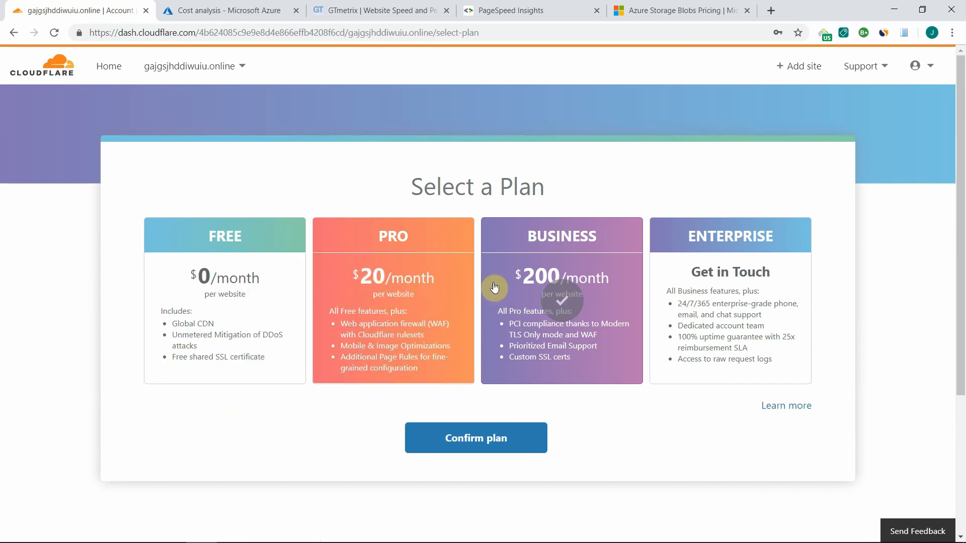
pyautogui.click(211, 289)
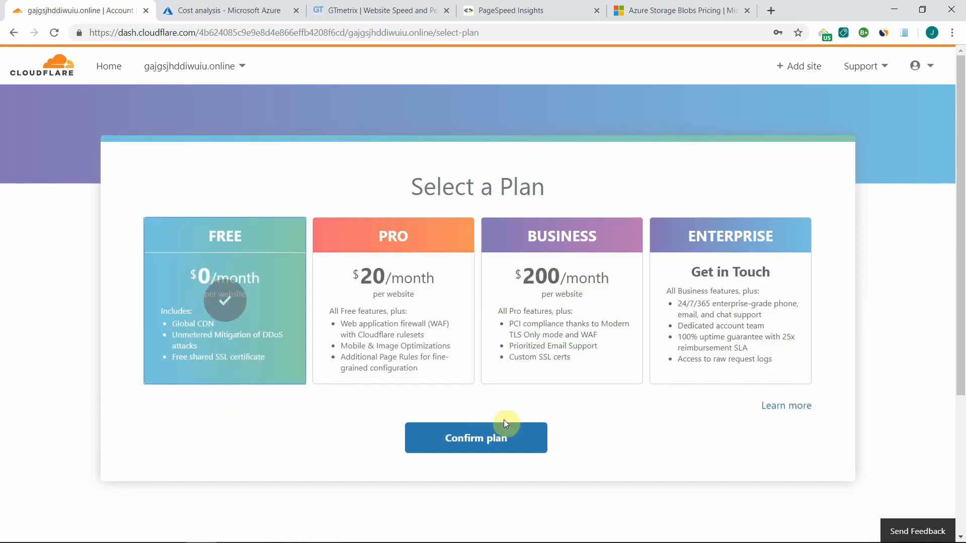
pyautogui.click(482, 438)
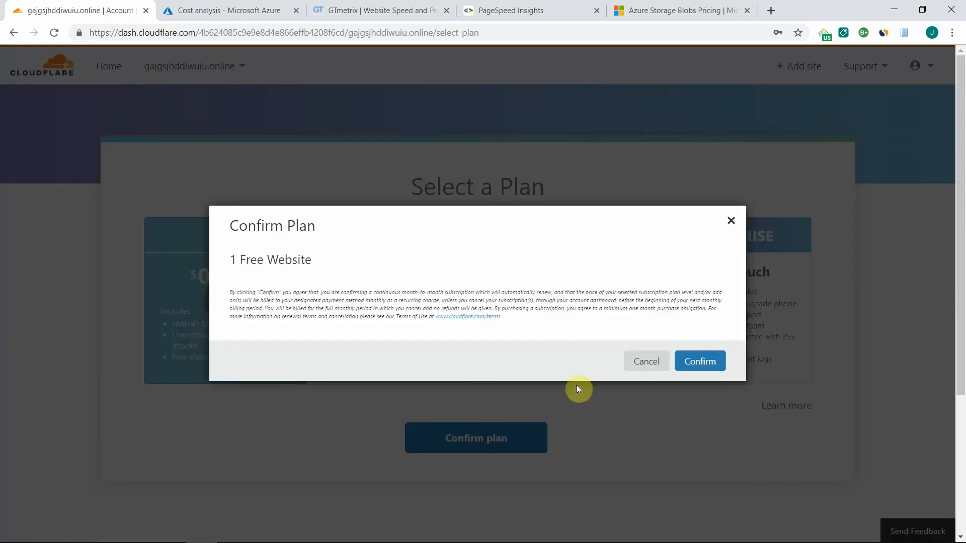
pyautogui.click(702, 362)
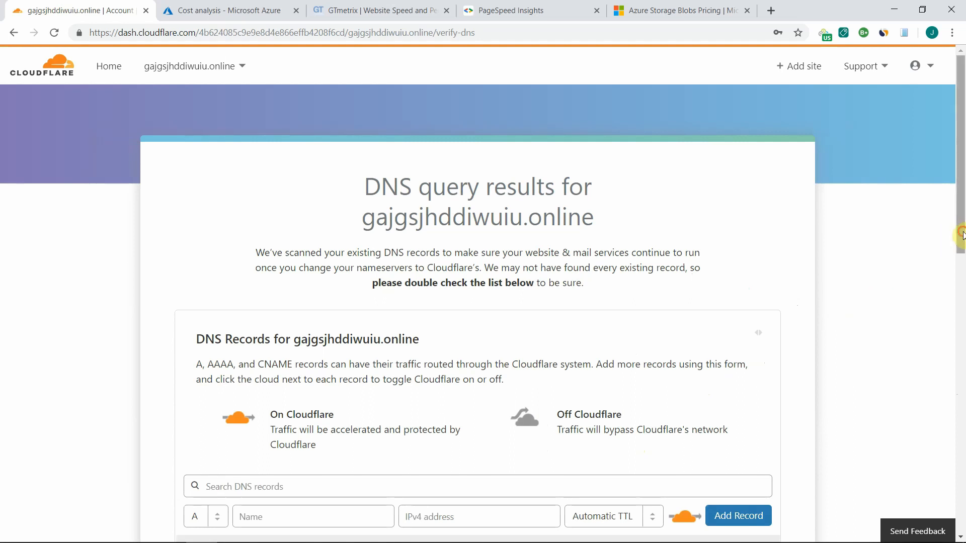
# - Set the A record and the www CNAME record to DNS only, and continue to the nameserver instructions
pyautogui.moveTo(960, 241); pyautogui.dragTo(958, 352)
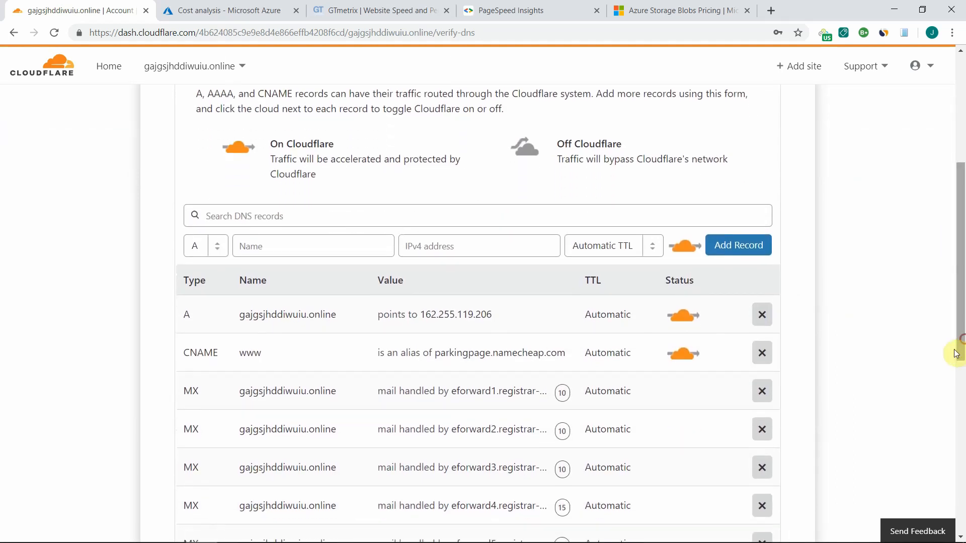
pyautogui.click(685, 322)
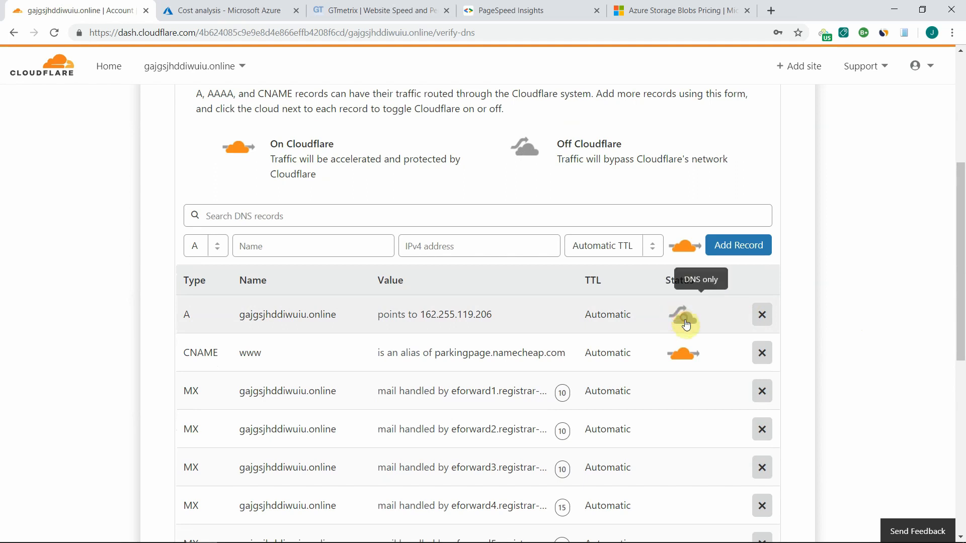
pyautogui.click(684, 357)
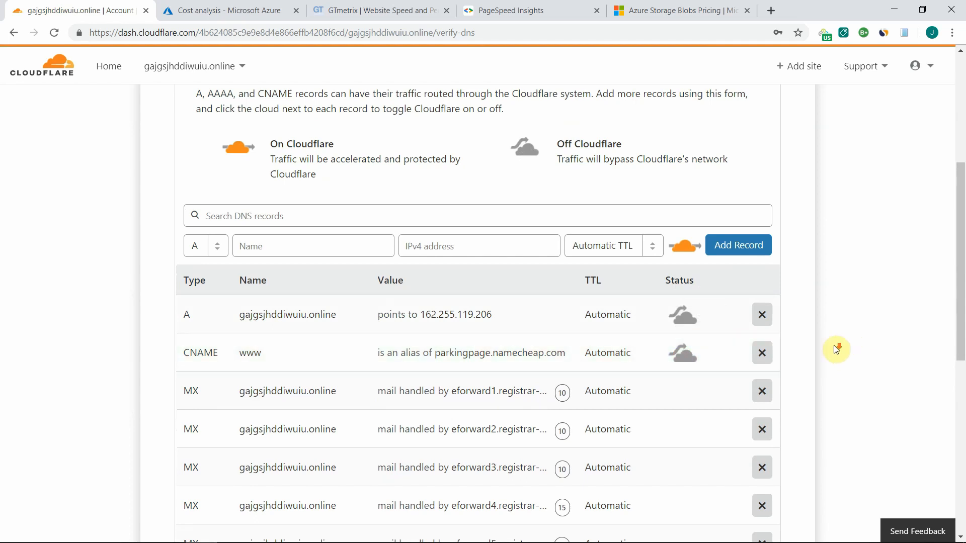
pyautogui.moveTo(958, 315); pyautogui.dragTo(945, 290)
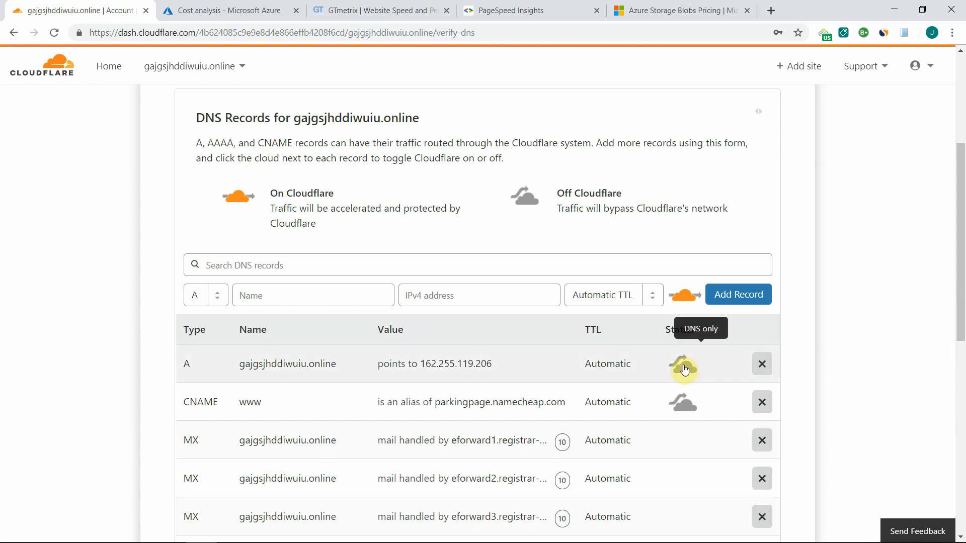
pyautogui.click(960, 239)
pyautogui.moveTo(960, 239); pyautogui.dragTo(943, 341)
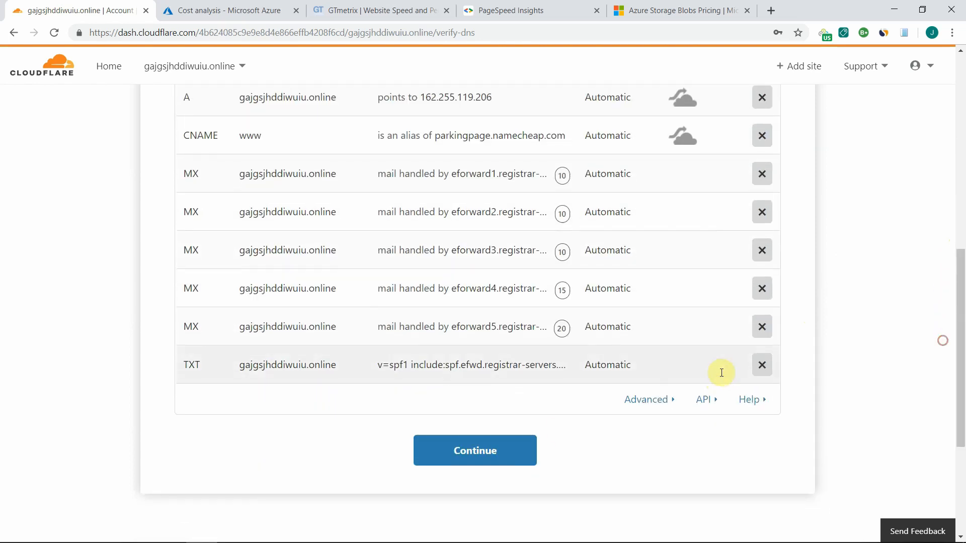
pyautogui.click(471, 453)
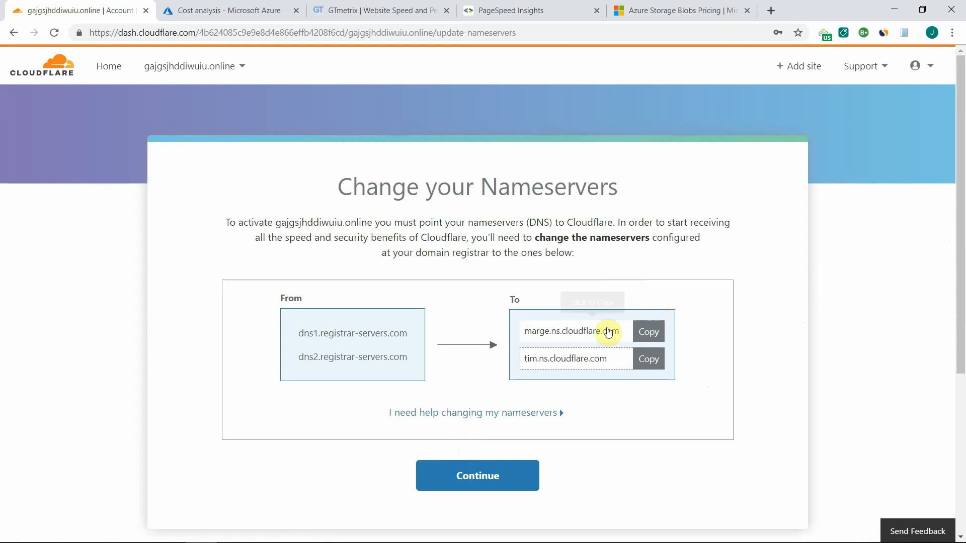
# - Switch to Namecheap in Edge, set the domain's nameservers to Custom DNS and enter marge.ns.cloudflare.com, copied from Cloudflare, as Nameserver 1
pyautogui.click(647, 332)
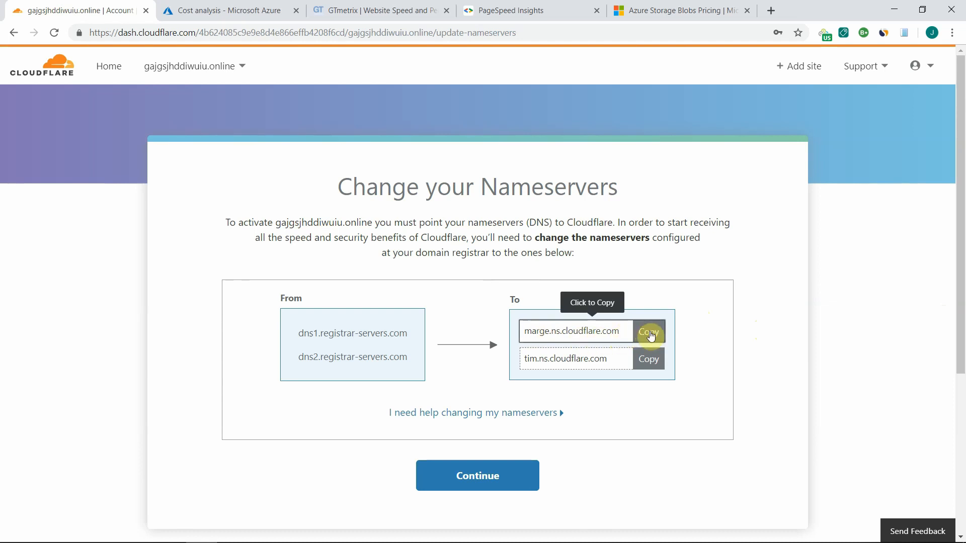
pyautogui.click(650, 336)
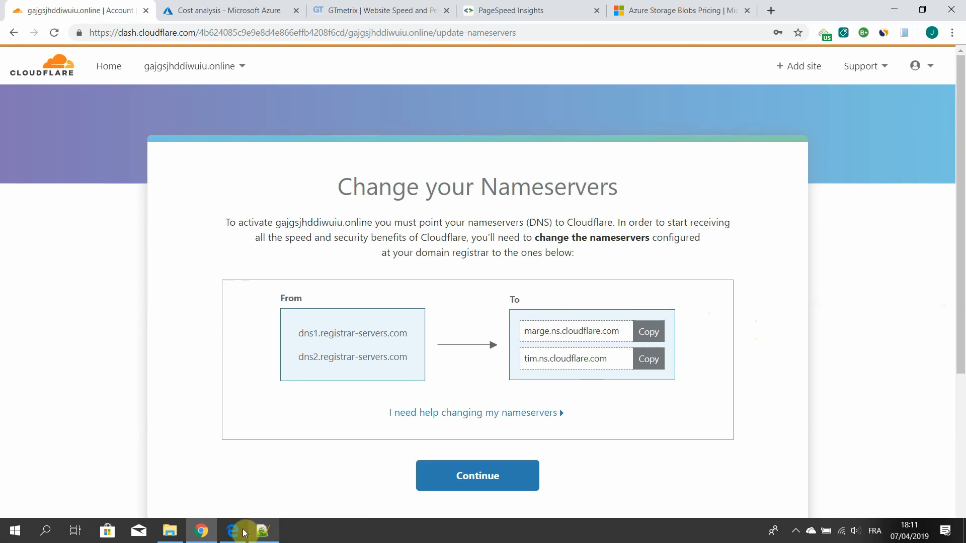
pyautogui.click(233, 531)
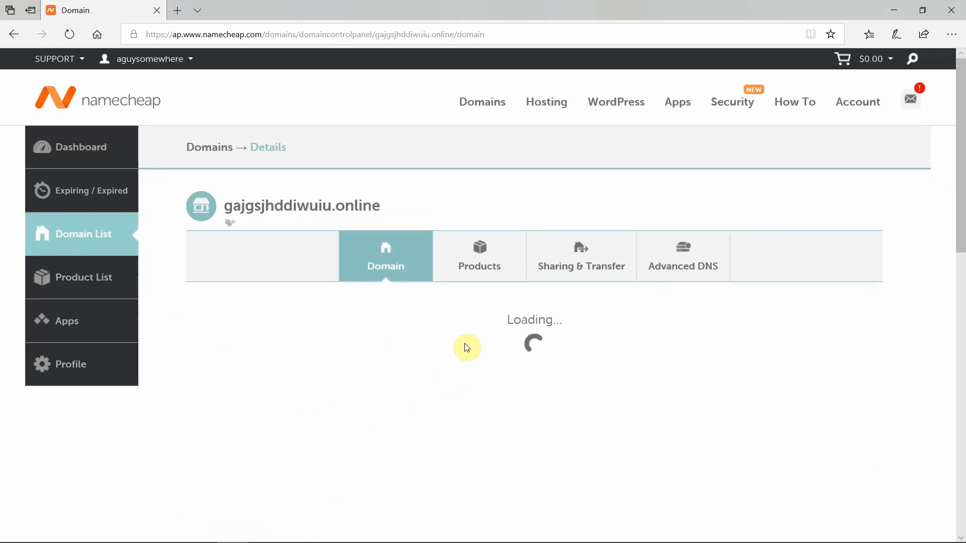
pyautogui.scroll(-3, 490, 338)
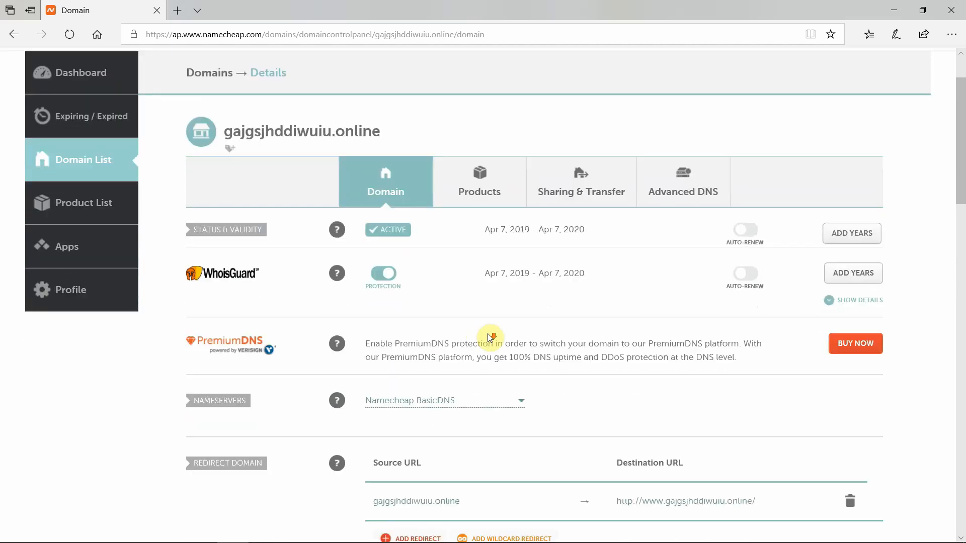
pyautogui.click(514, 327)
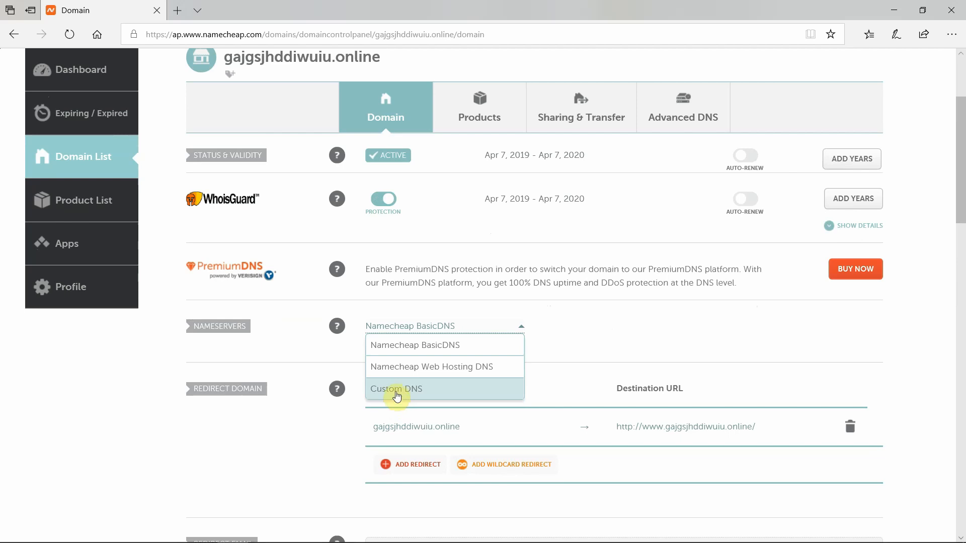
pyautogui.click(396, 391)
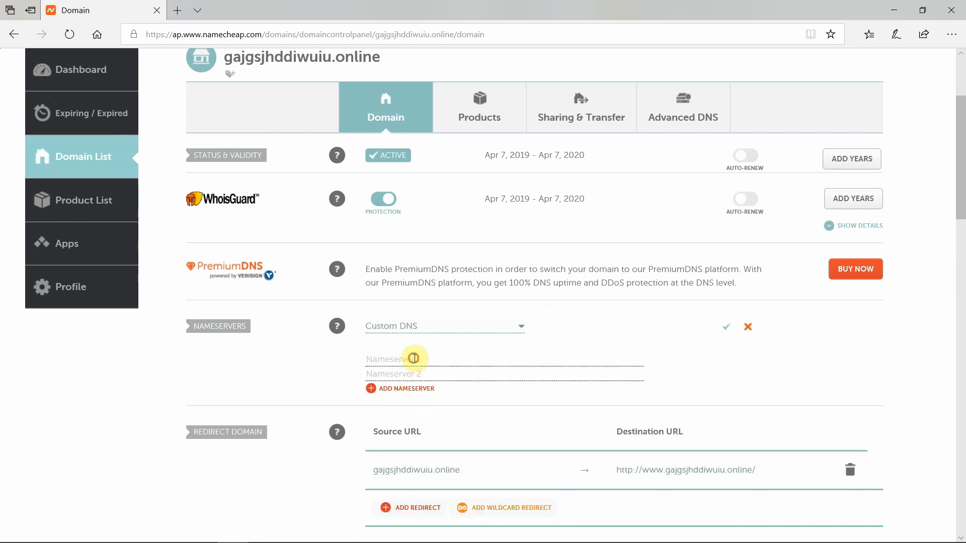
pyautogui.click(414, 359)
pyautogui.hotkey('ctrl', 'v')
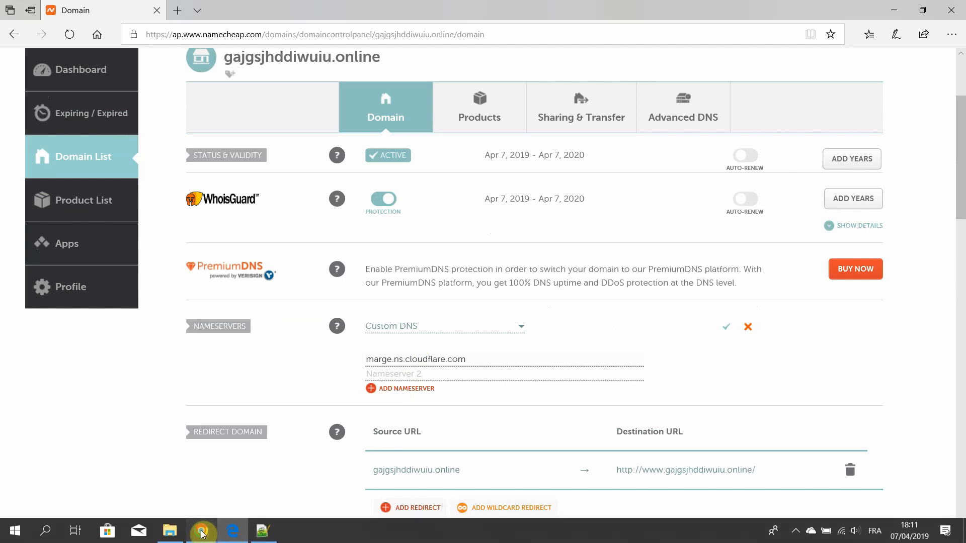
# - Copy tim.ns.cloudflare.com from Cloudflare in Chrome into Namecheap's Nameserver 2 in Edge, and save the nameserver change
pyautogui.click(197, 532)
pyautogui.click(649, 363)
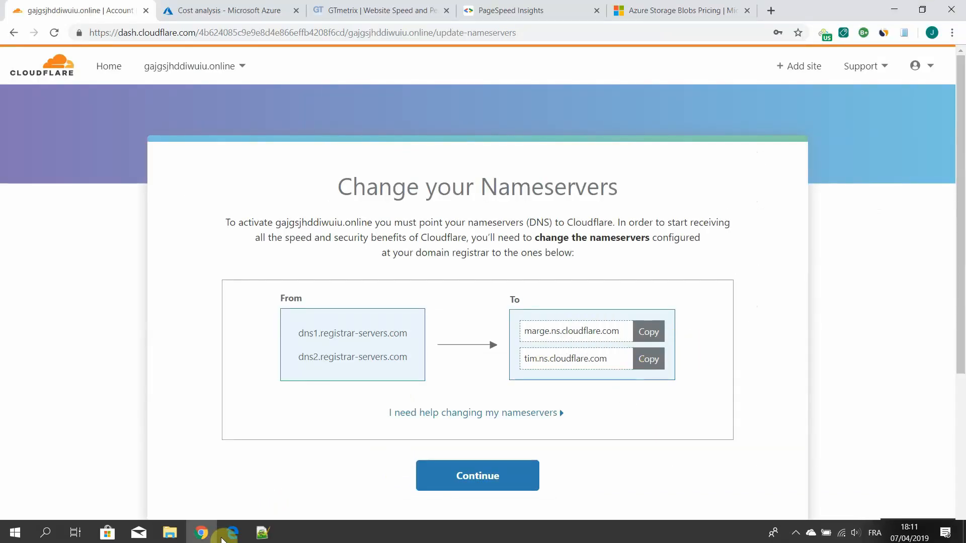
pyautogui.click(232, 530)
pyautogui.click(420, 371)
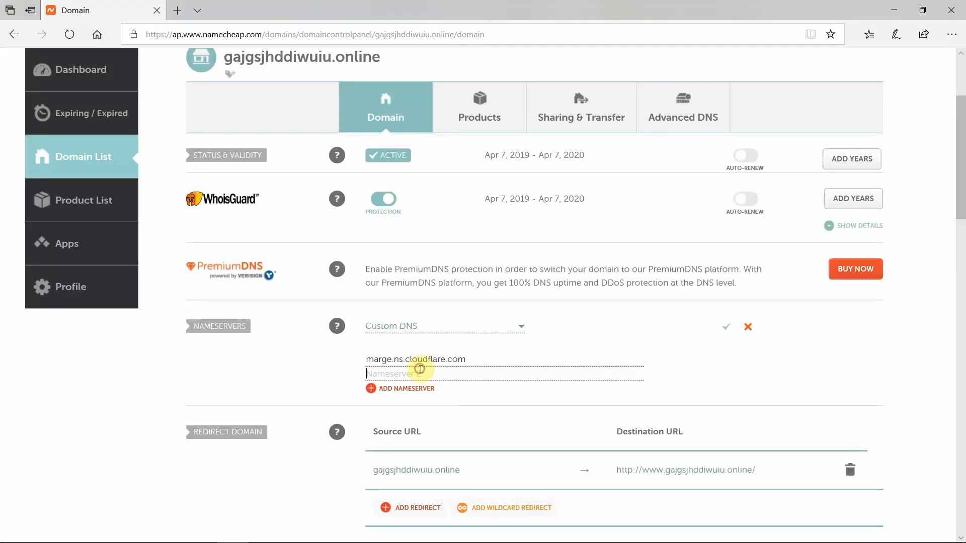
pyautogui.hotkey('ctrl', 'v')
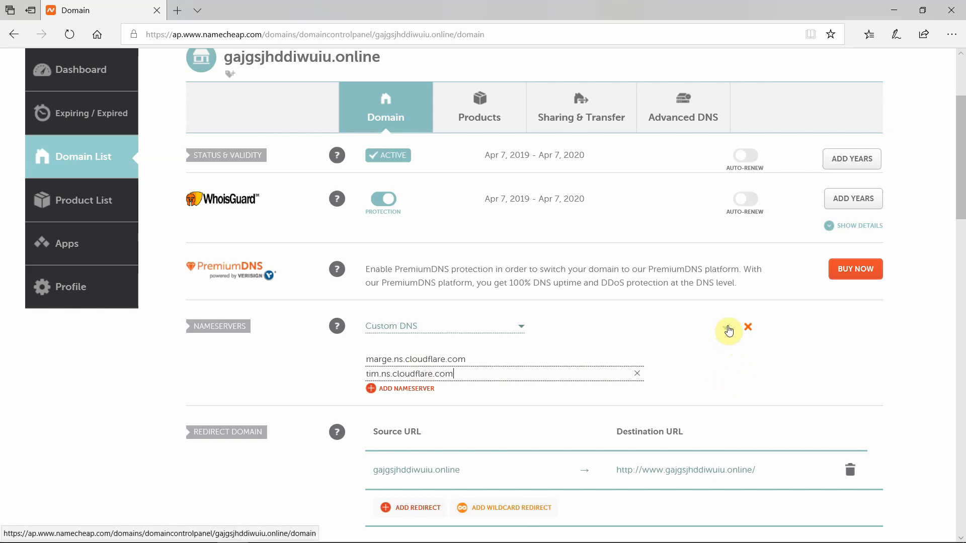
pyautogui.click(728, 326)
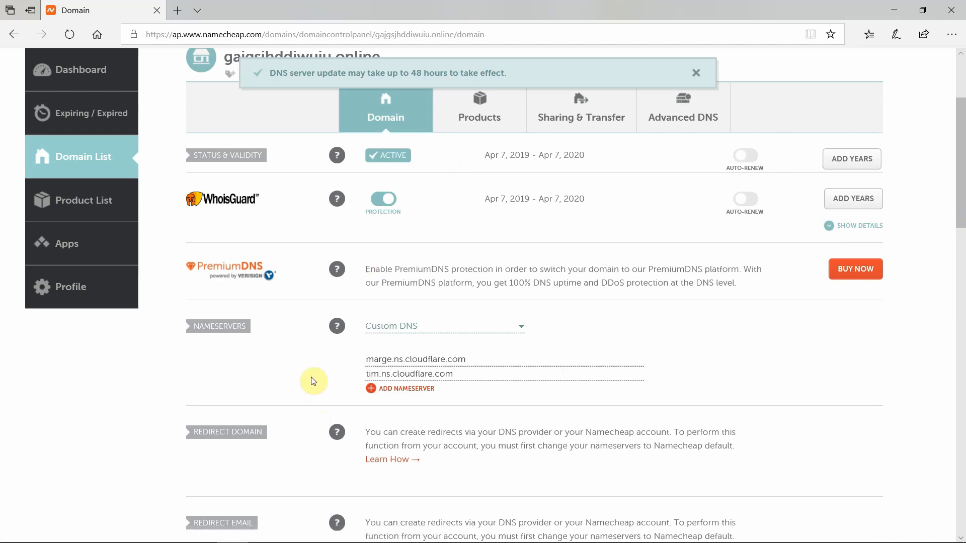
# - Switch back to Cloudflare in Chrome and continue past the nameserver instructions to the site overview
pyautogui.moveTo(330, 432)
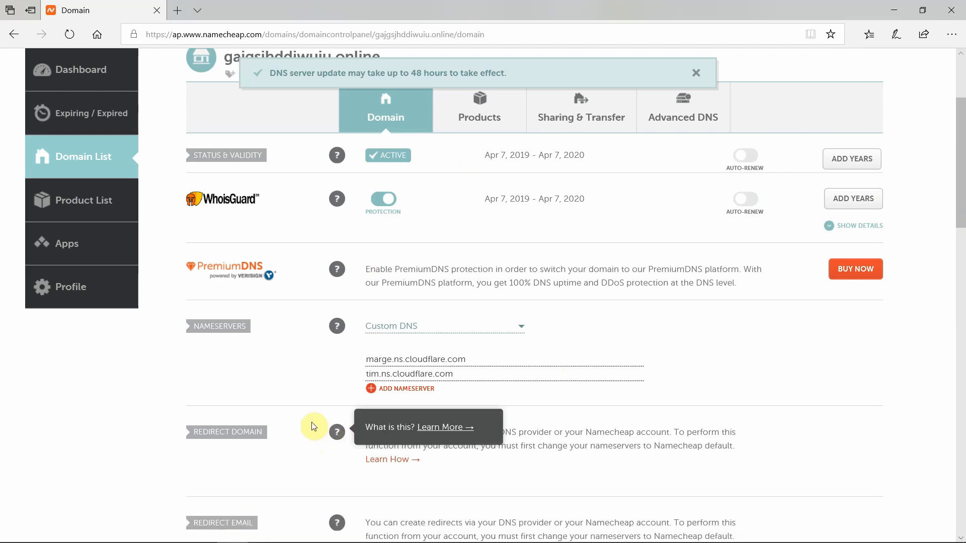
pyautogui.click(202, 531)
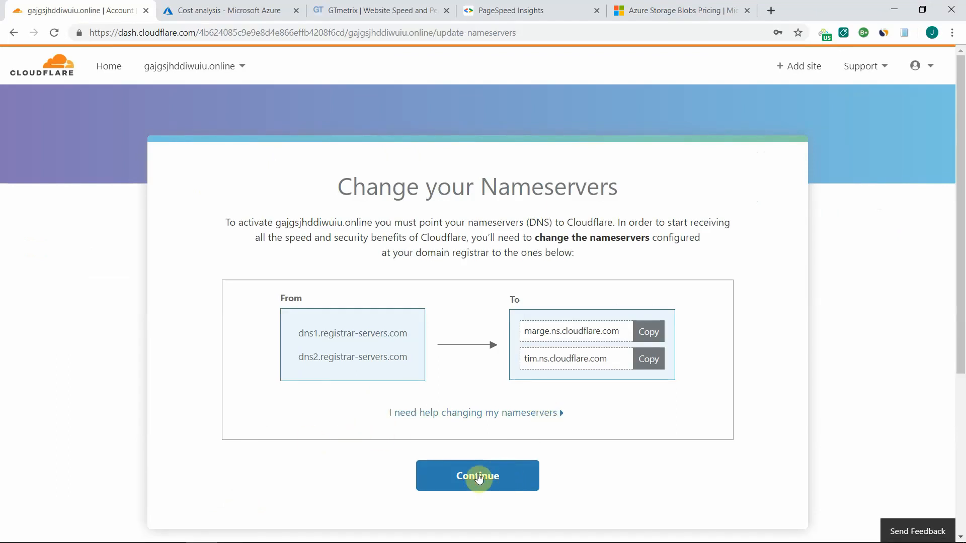
pyautogui.click(479, 476)
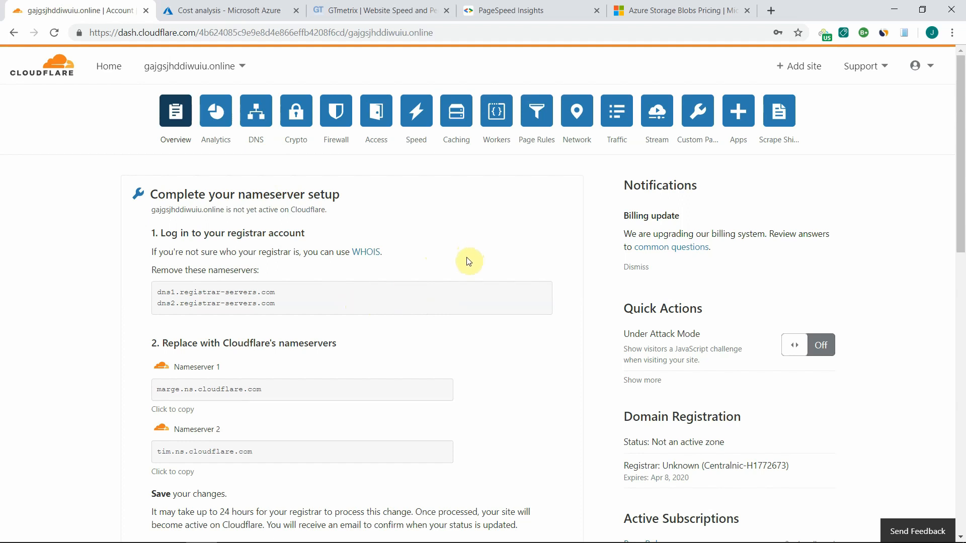
# - Switch to the Azure portal and open the form for creating a new storage account
pyautogui.click(211, 12)
pyautogui.click(38, 120)
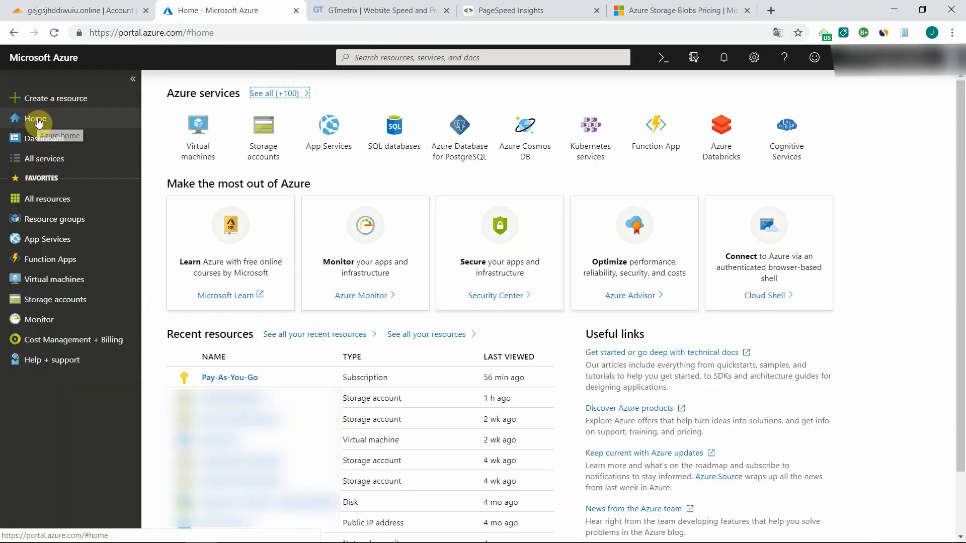
pyautogui.click(62, 306)
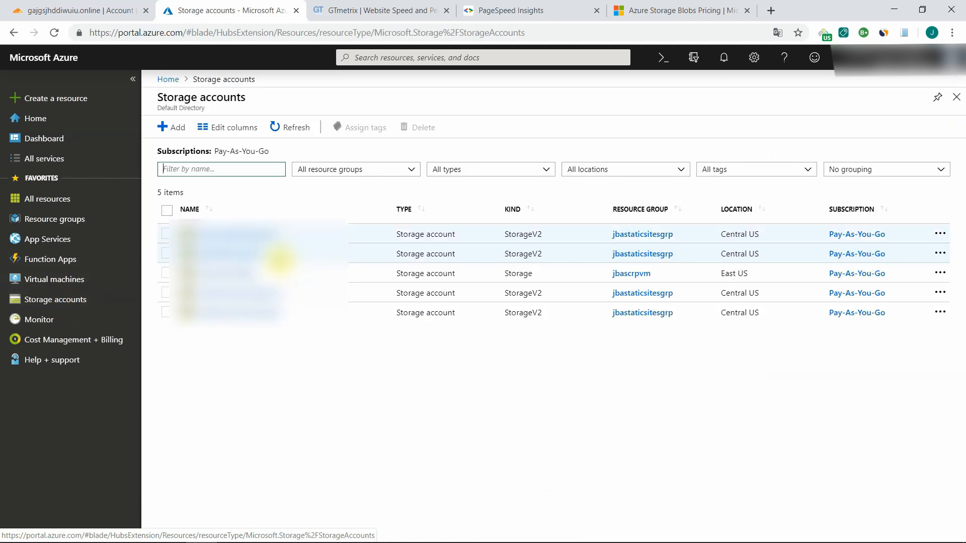
pyautogui.click(172, 127)
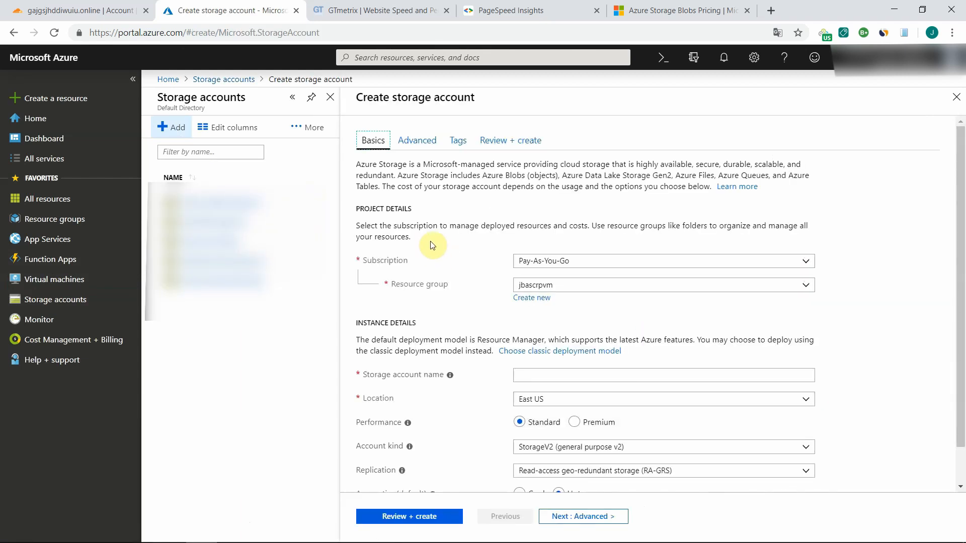
# - Choose resource group jbastaticsitesgrp, name the storage account zzzaguytest and set its replication to Locally-redundant storage (LRS)
pyautogui.click(803, 289)
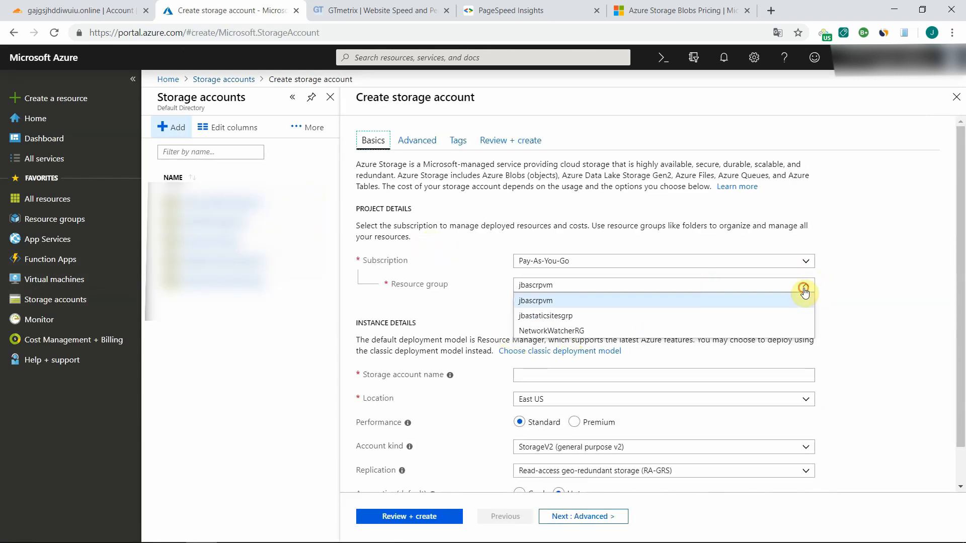
pyautogui.click(561, 317)
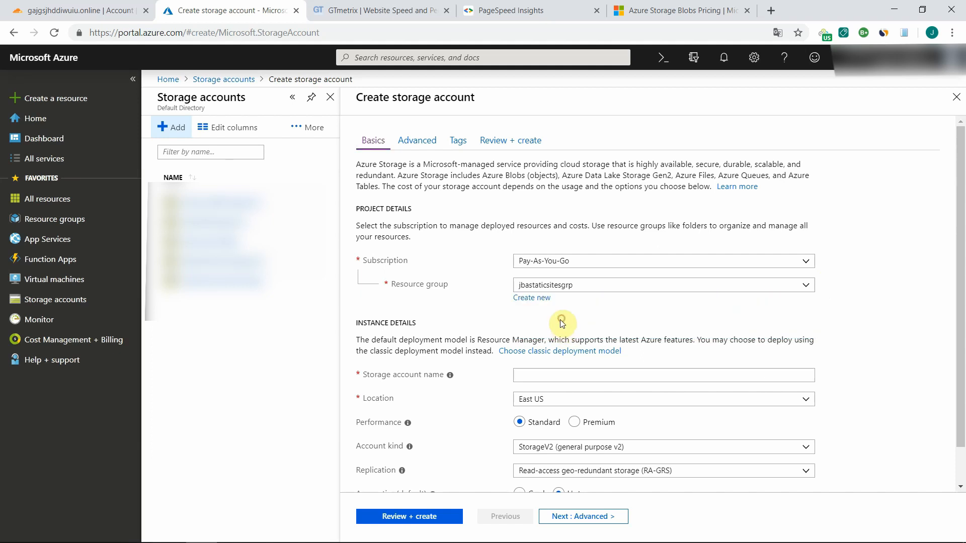
pyautogui.scroll(-1, 868, 306)
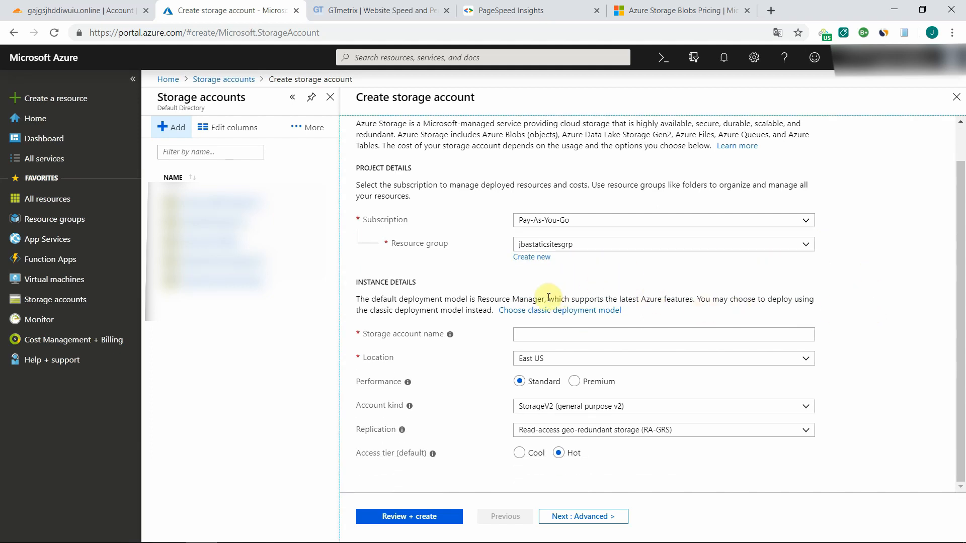
pyautogui.click(545, 336)
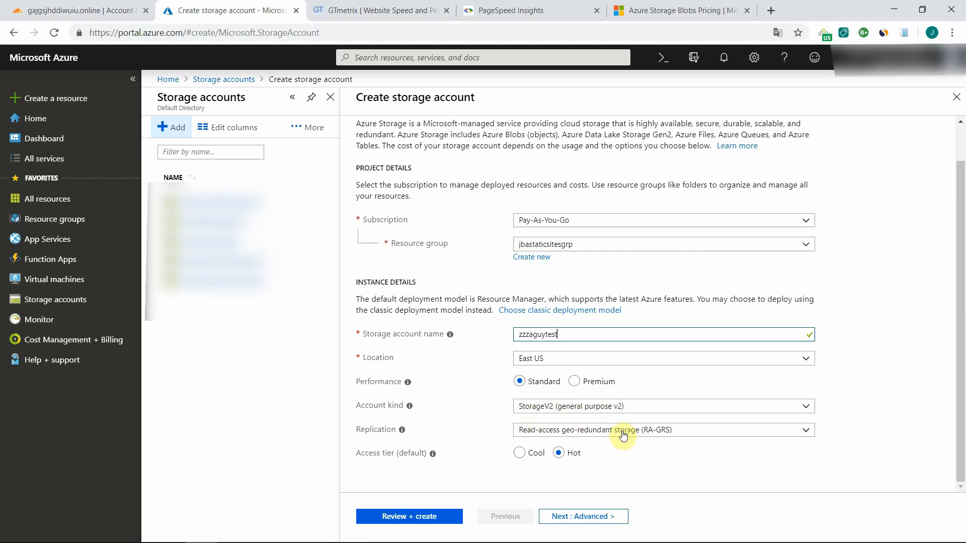
pyautogui.click(581, 434)
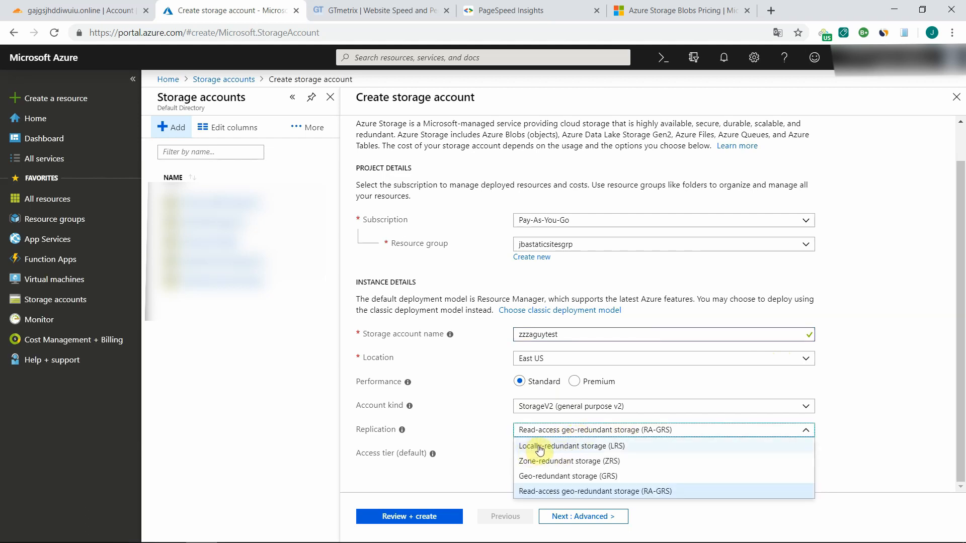
pyautogui.click(540, 447)
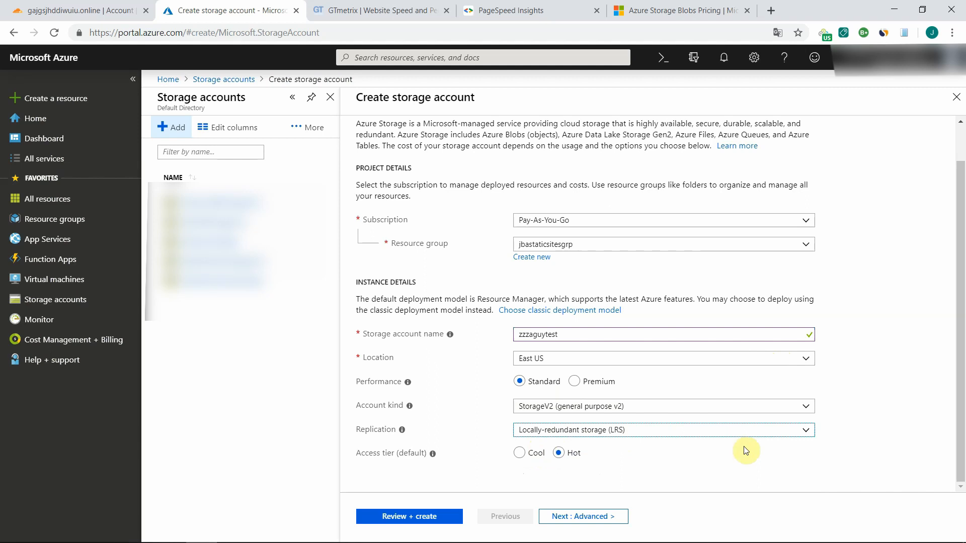
pyautogui.click(861, 409)
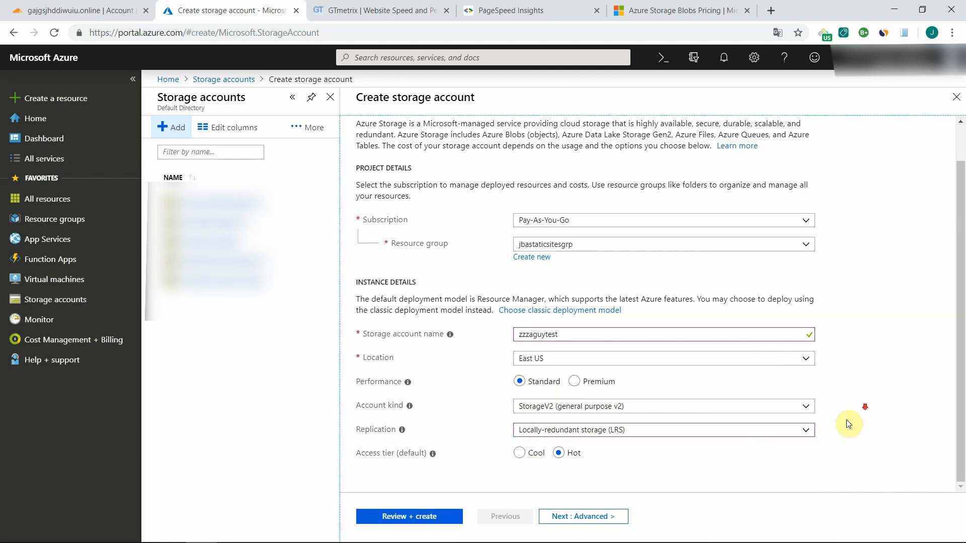
# - Disable the secure transfer requirement in the storage account's advanced settings
pyautogui.click(582, 516)
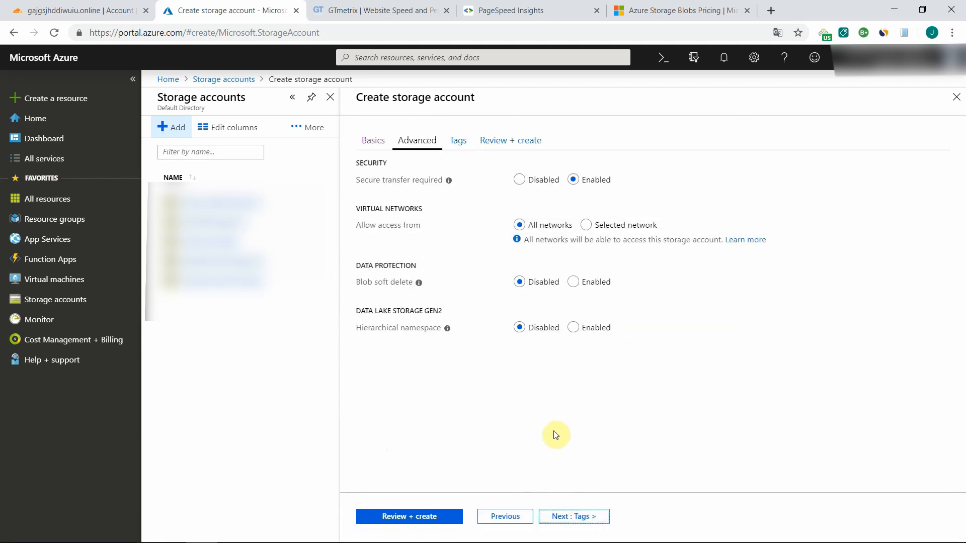
pyautogui.click(362, 180)
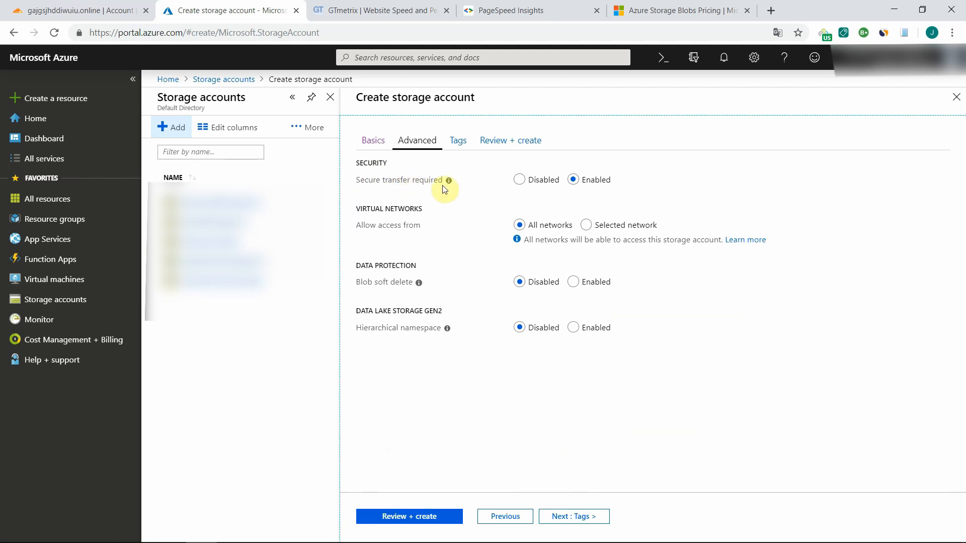
pyautogui.click(519, 180)
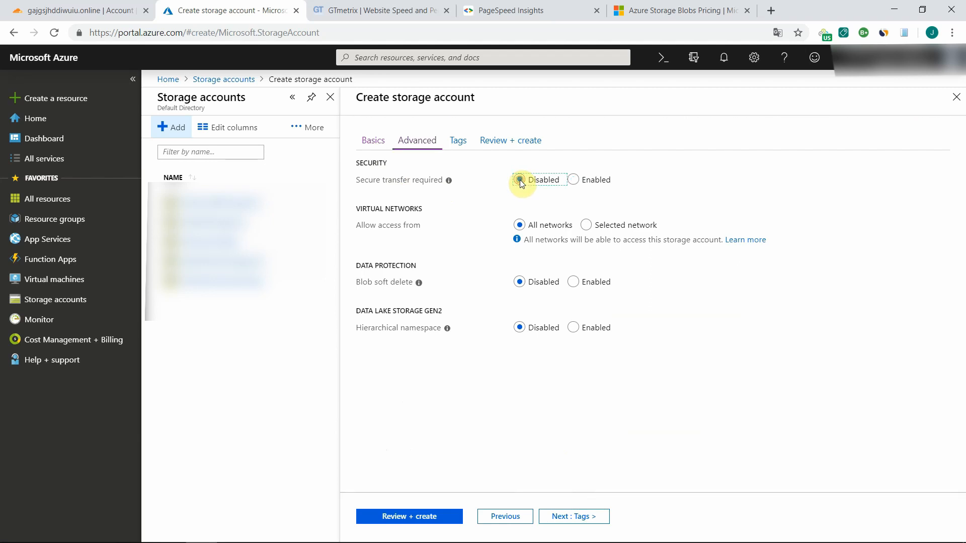
pyautogui.click(655, 205)
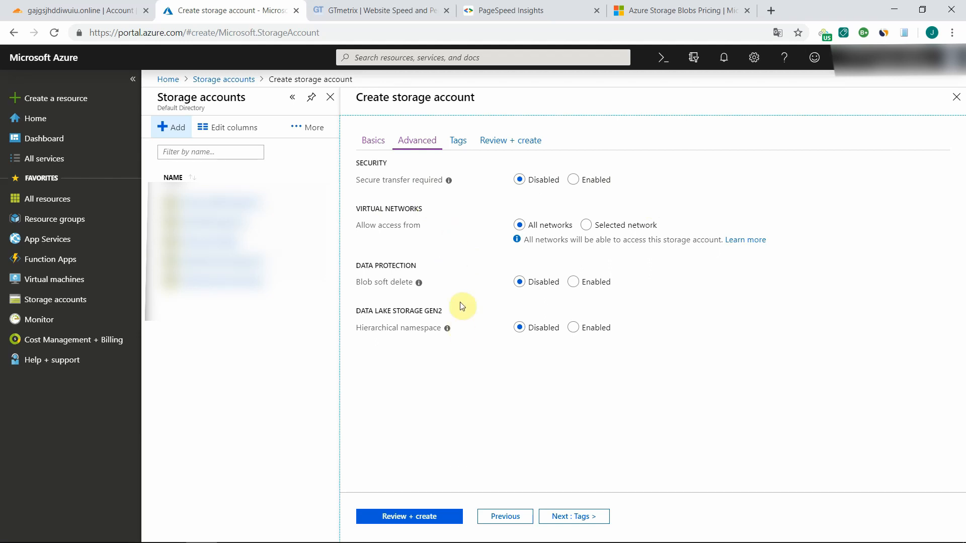
# - Leave the tags empty, proceed to the review and create the storage account
pyautogui.click(578, 517)
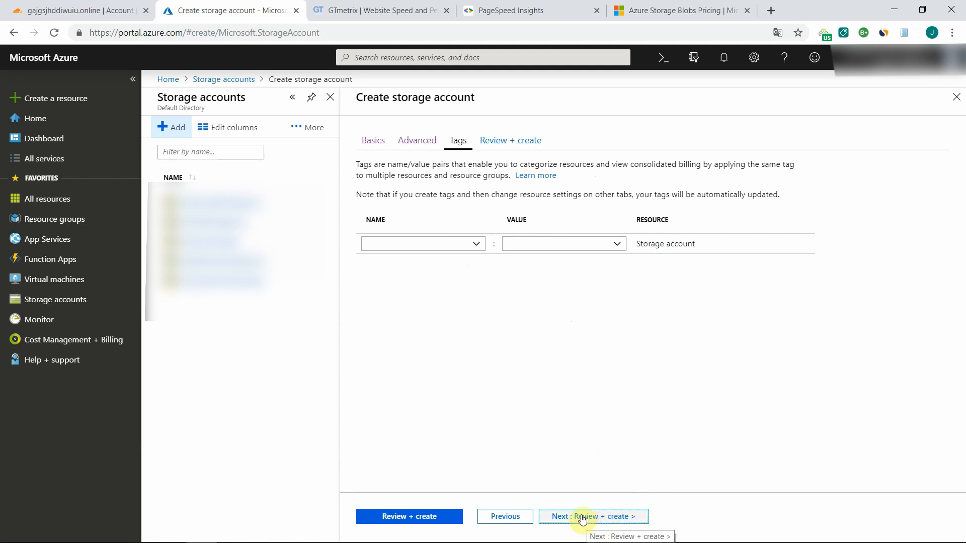
pyautogui.click(582, 517)
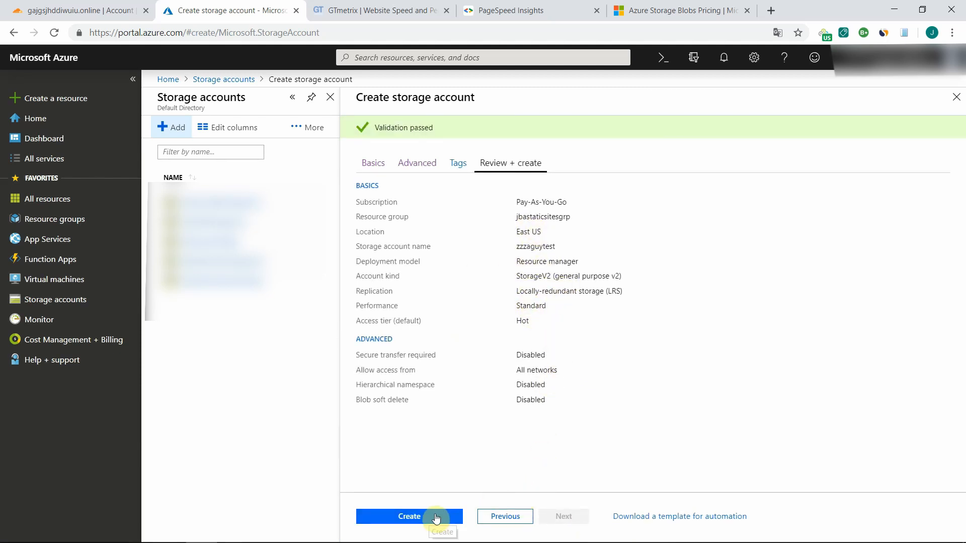
pyautogui.click(409, 518)
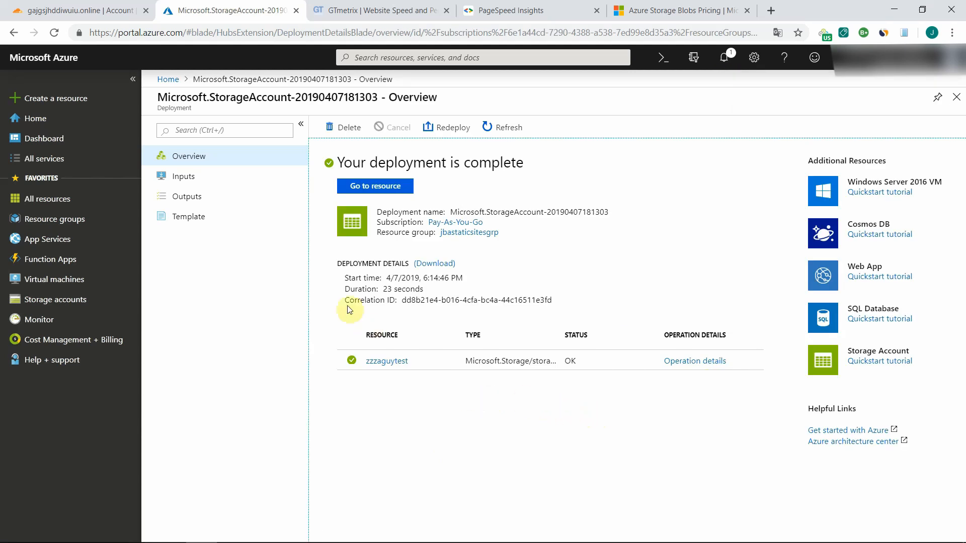
pyautogui.moveTo(383, 290); pyautogui.dragTo(424, 288)
pyautogui.click(429, 292)
# - Open the static website settings of the zzzaguytest storage account
pyautogui.click(63, 300)
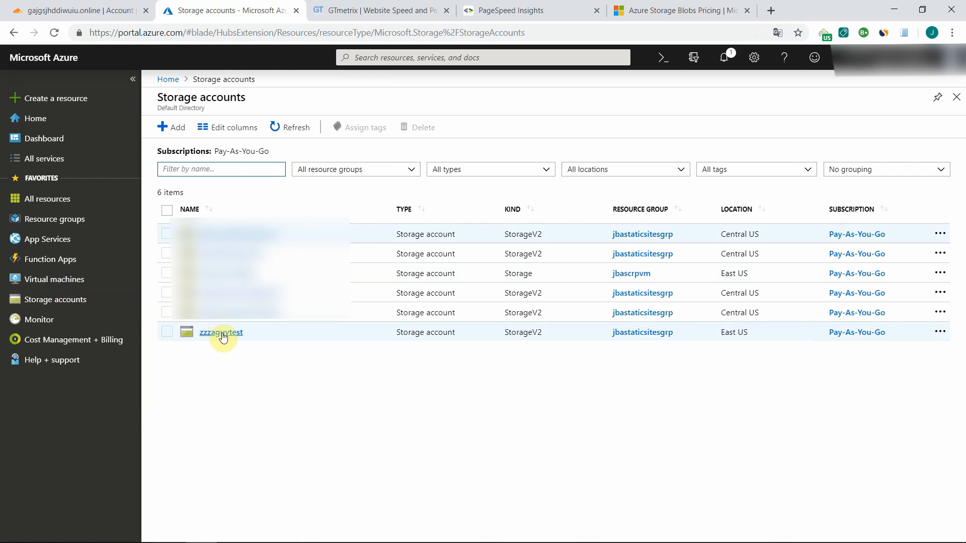
pyautogui.click(222, 333)
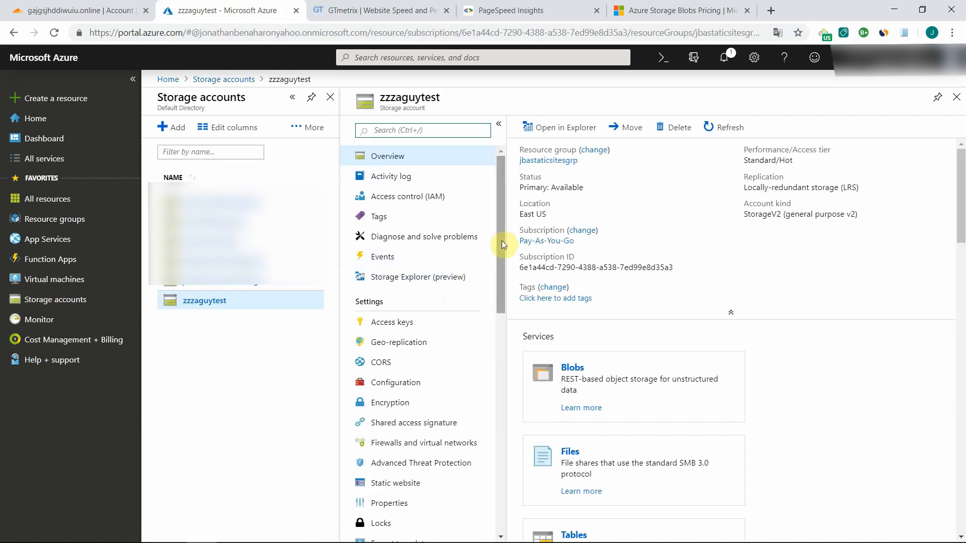
pyautogui.moveTo(502, 241); pyautogui.dragTo(502, 288)
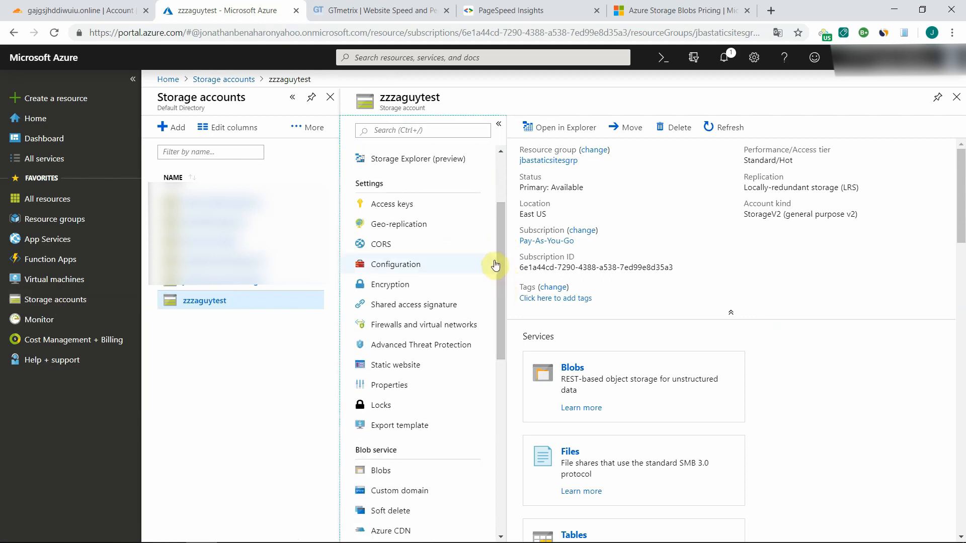
pyautogui.click(407, 370)
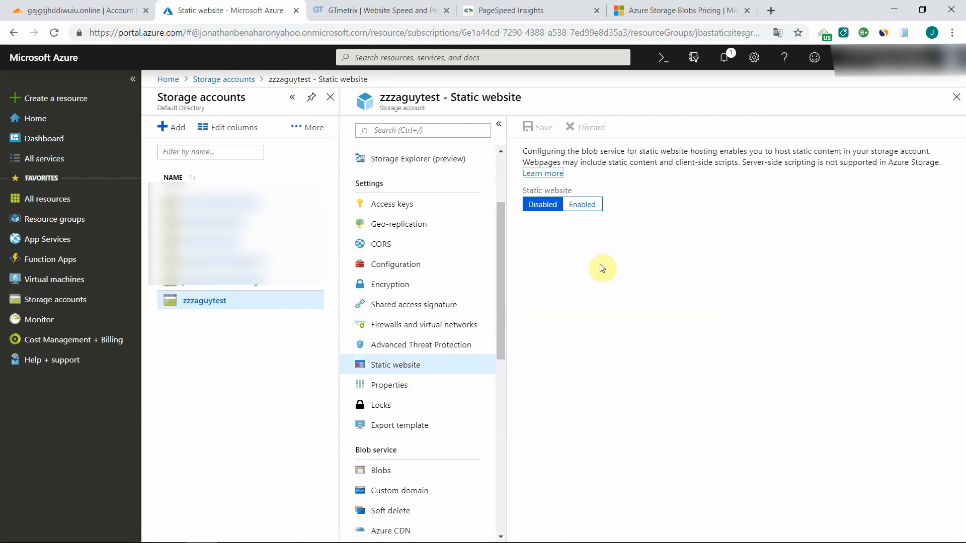
# - Enable static website hosting with index.html as the index document, matching the landing page's file name, and save the settings
pyautogui.click(582, 206)
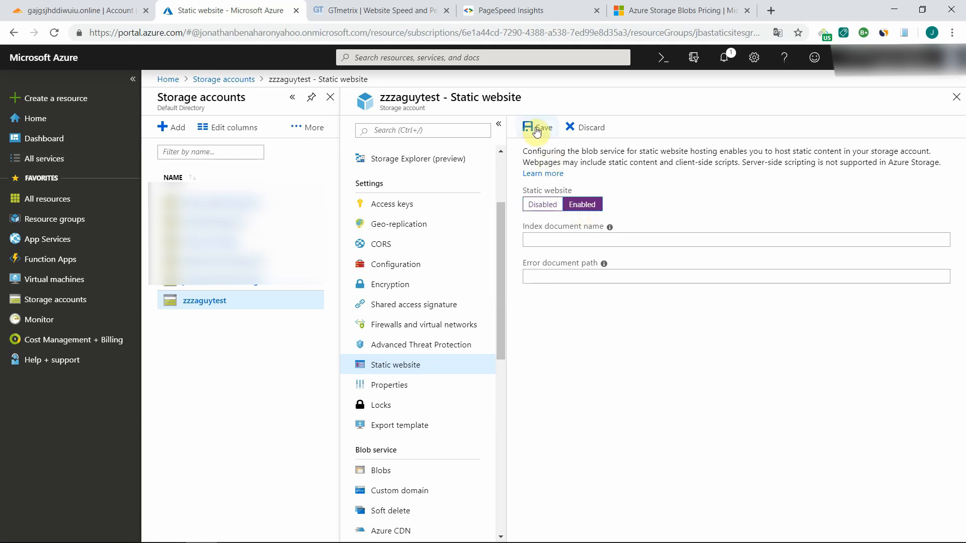
pyautogui.click(552, 240)
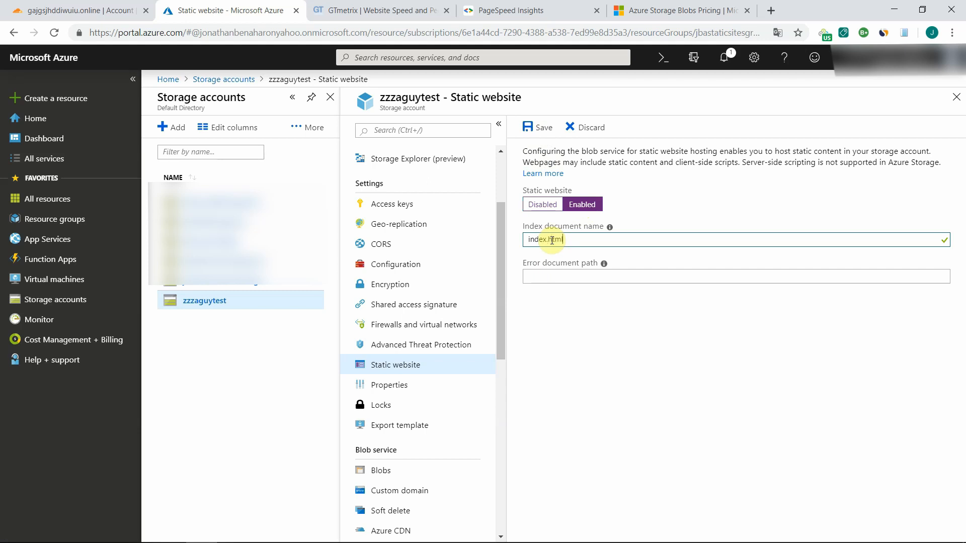
pyautogui.moveTo(332, 542)
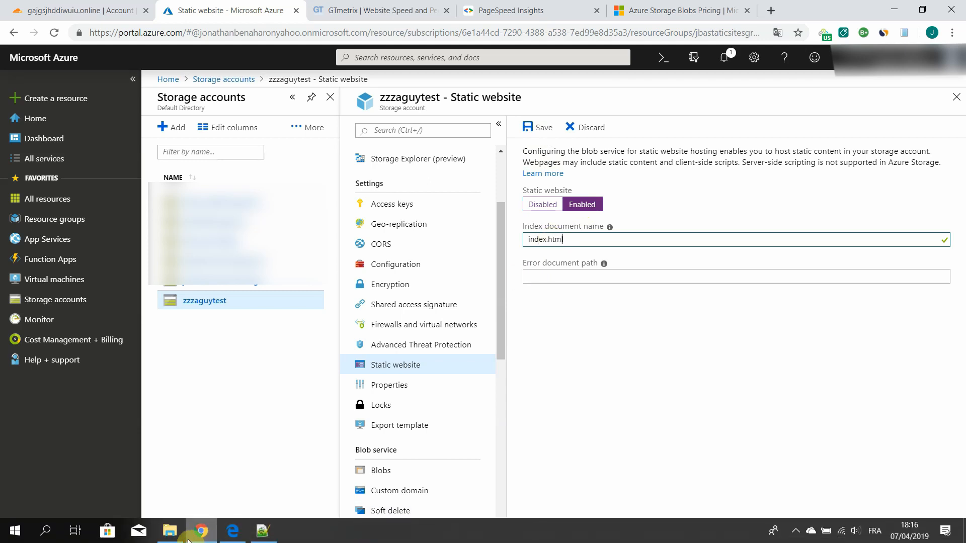
pyautogui.click(170, 531)
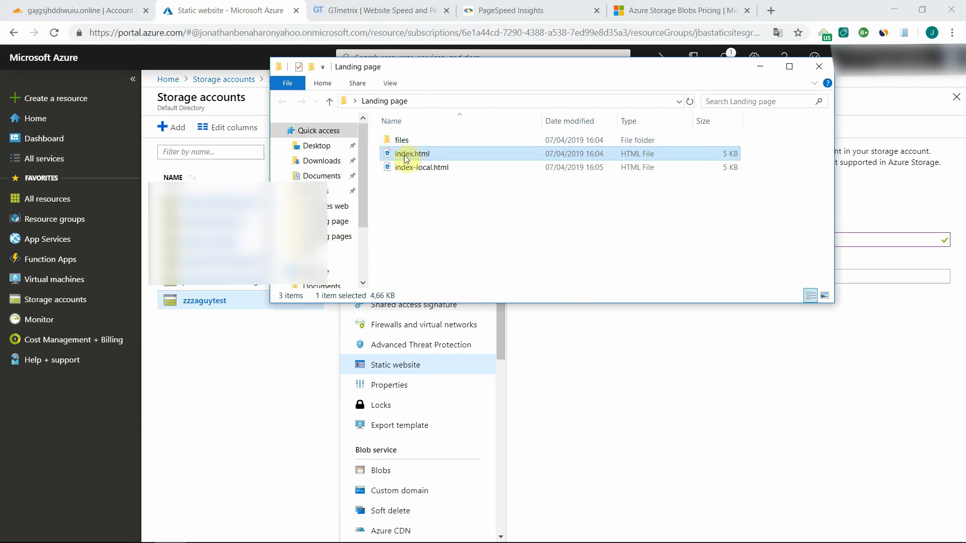
pyautogui.click(713, 414)
pyautogui.moveTo(574, 241); pyautogui.dragTo(508, 243)
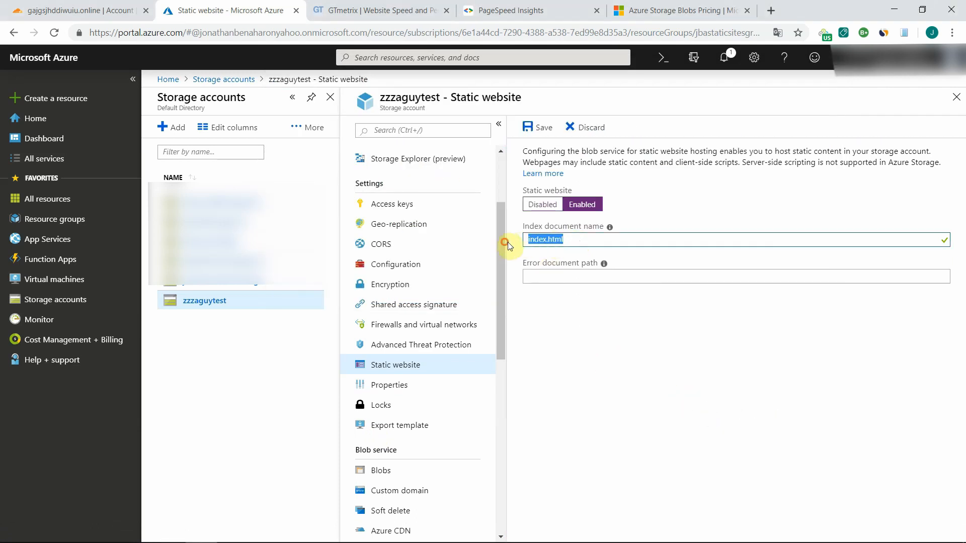
pyautogui.click(610, 320)
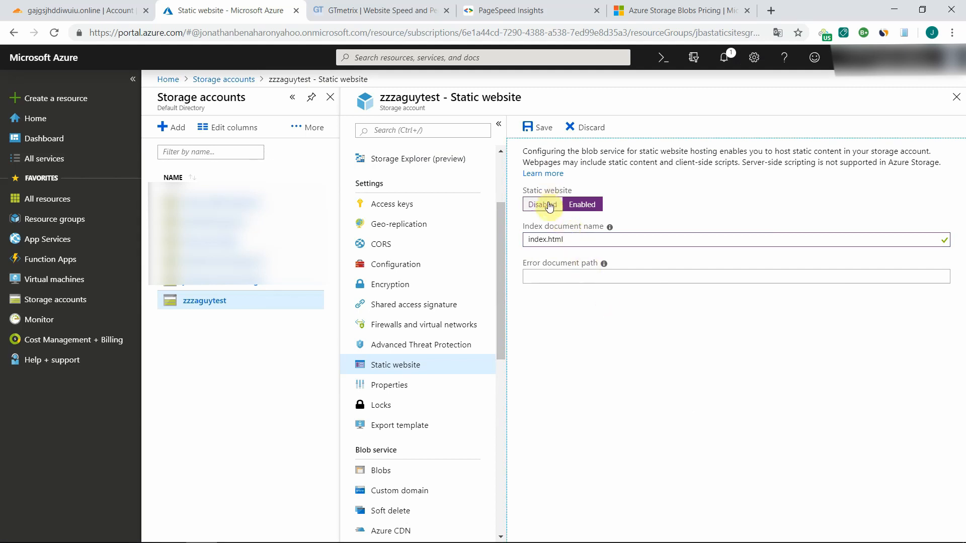
pyautogui.click(534, 130)
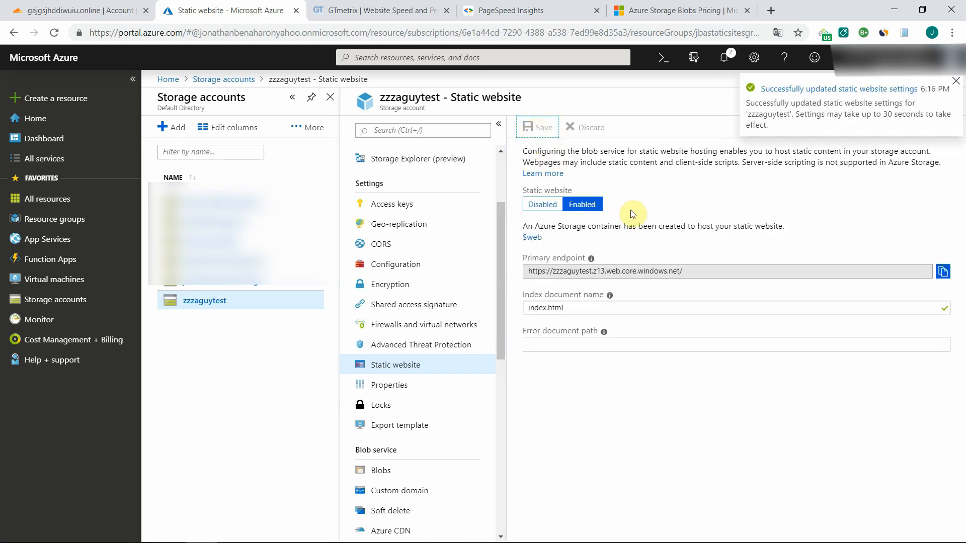
pyautogui.click(956, 83)
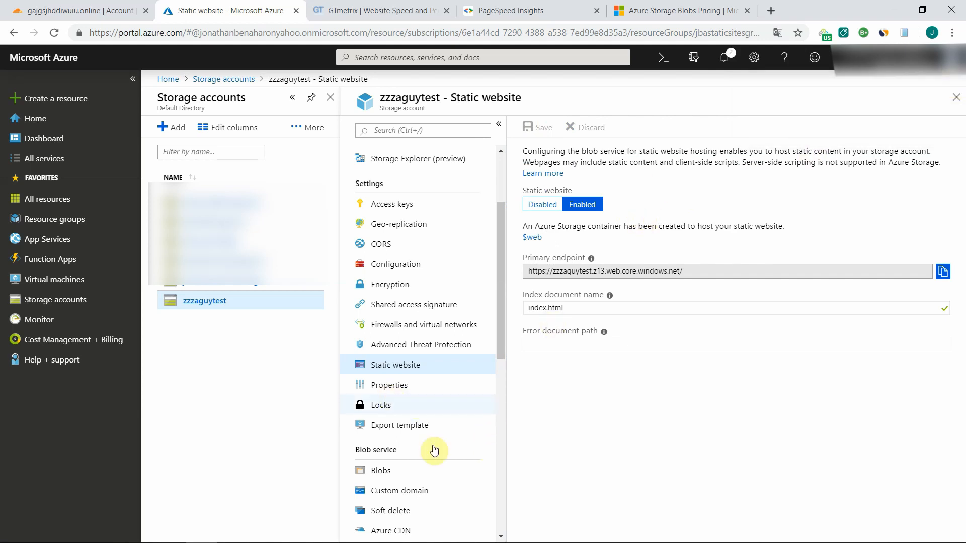
# - Open the storage account's custom domain settings and copy the web host name zzzaguytest.z13.web.core.windows.net from the CNAME instructions
pyautogui.moveTo(502, 333); pyautogui.dragTo(502, 390)
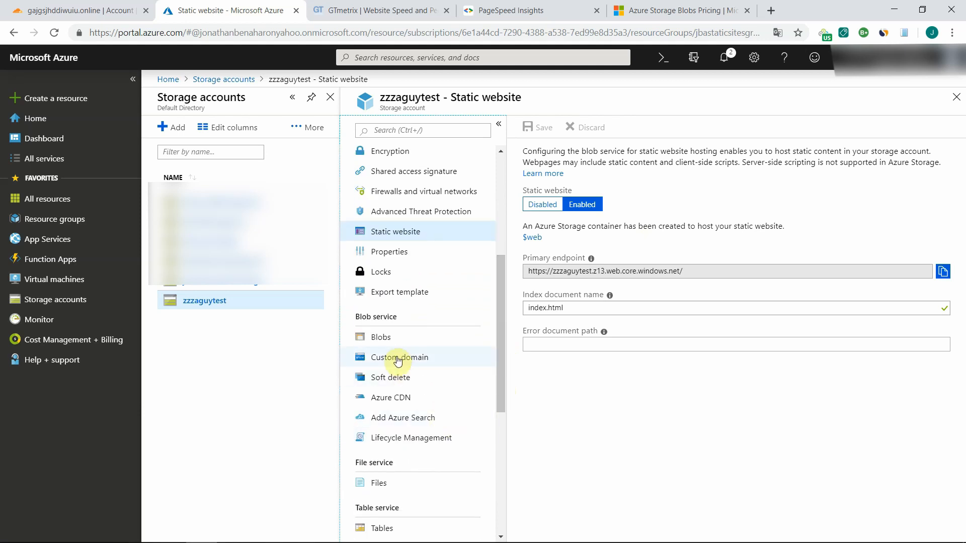
pyautogui.click(397, 360)
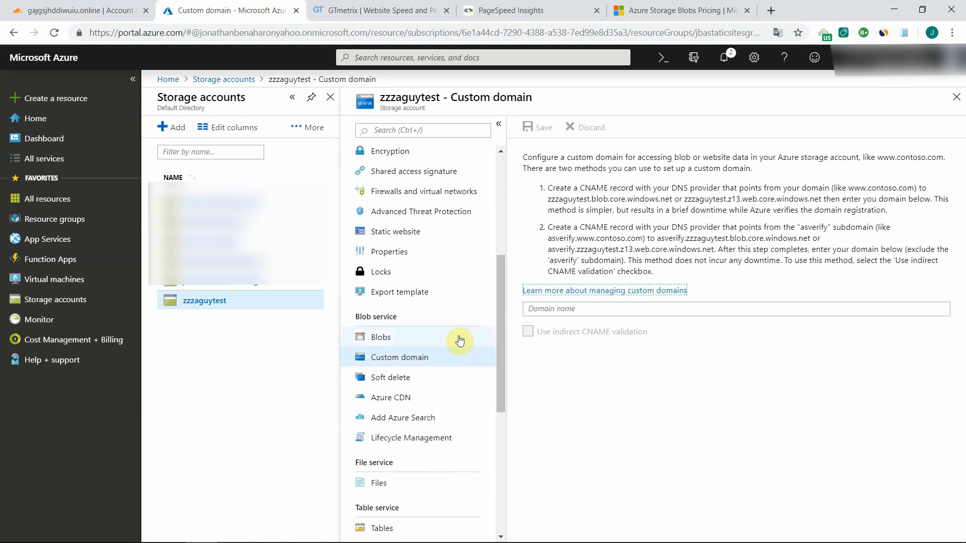
pyautogui.click(582, 312)
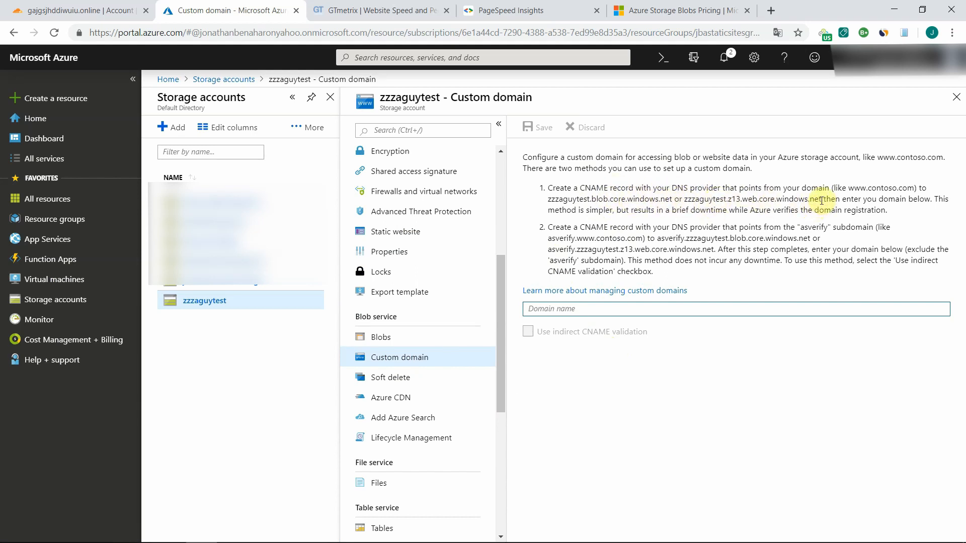
pyautogui.moveTo(821, 201); pyautogui.dragTo(680, 199)
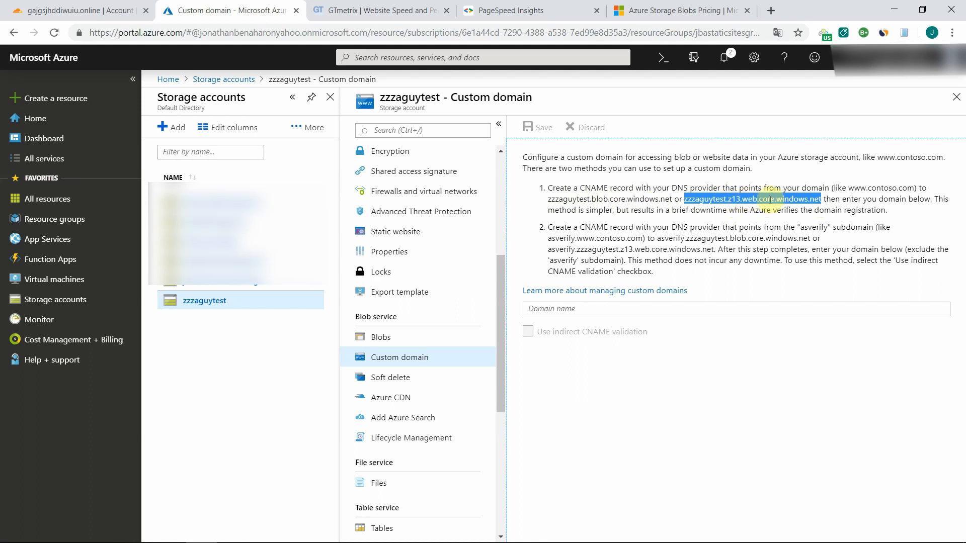
pyautogui.rightClick(760, 198)
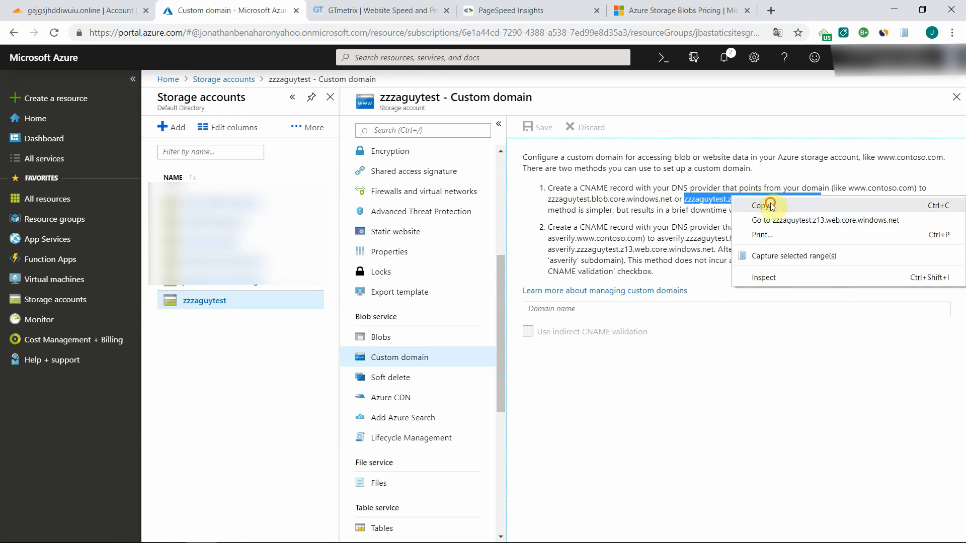
pyautogui.click(763, 202)
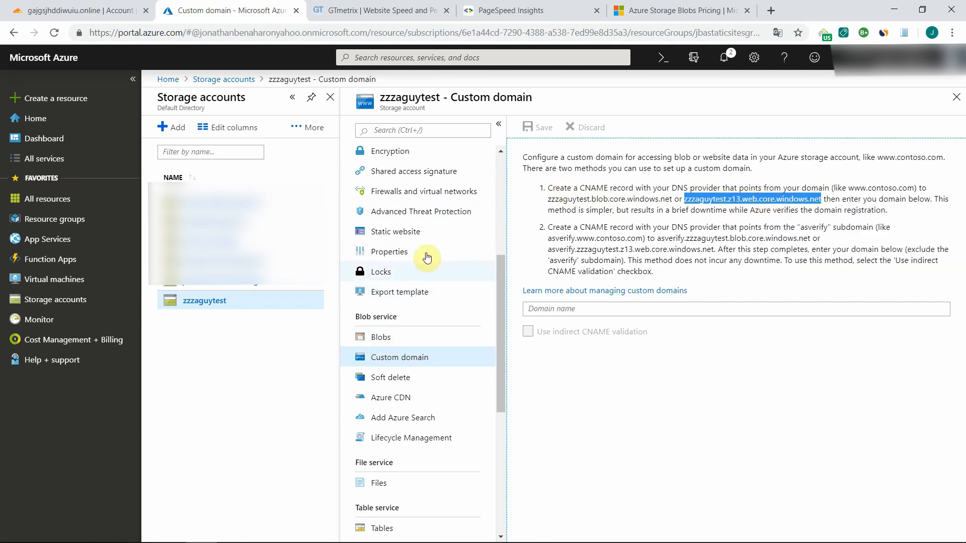
# - Compare the static website's primary endpoint with the web host name given in the custom domain instructions
pyautogui.click(399, 231)
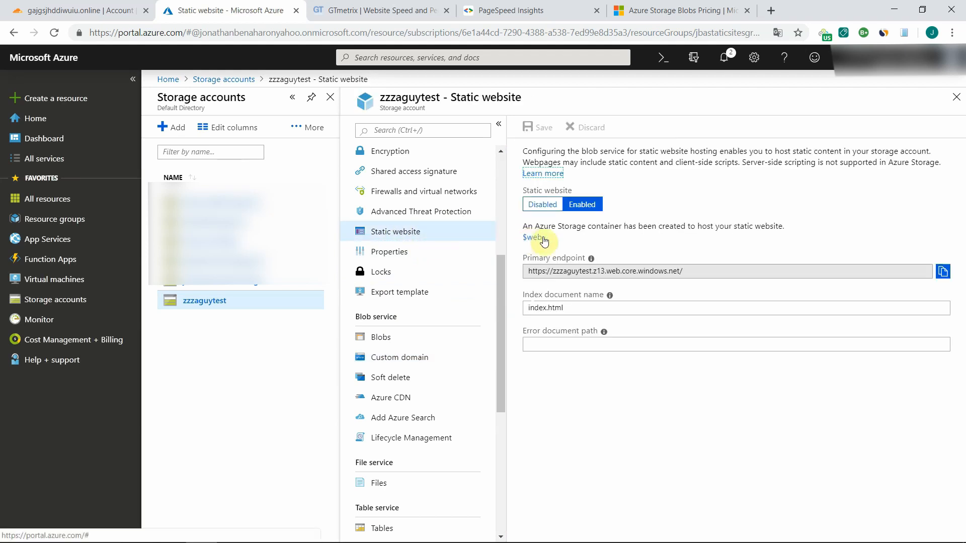
pyautogui.moveTo(680, 272); pyautogui.dragTo(551, 271)
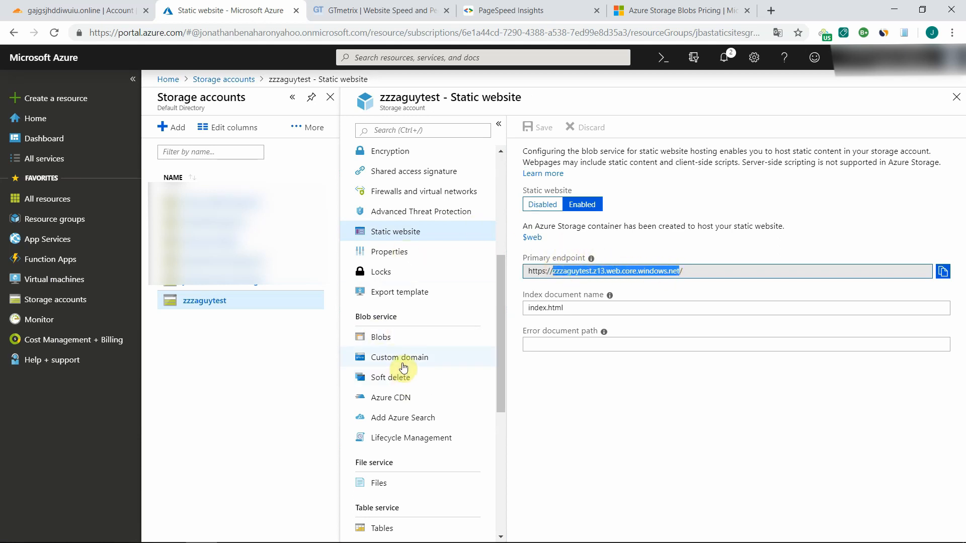
pyautogui.click(421, 363)
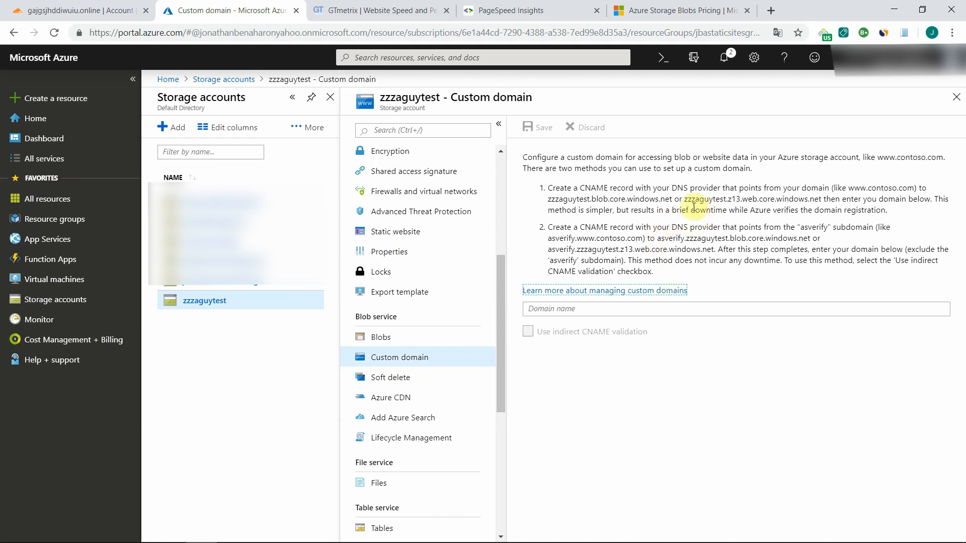
pyautogui.moveTo(684, 201); pyautogui.dragTo(824, 201)
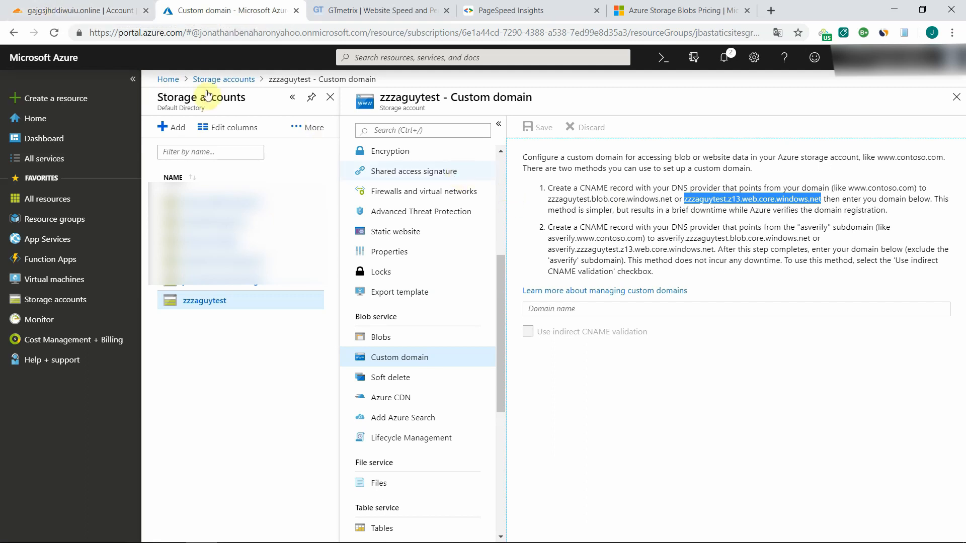
# - Switch to Cloudflare and delete the A record of gajgsjhddiwuiu.online from the domain's DNS records
pyautogui.click(52, 10)
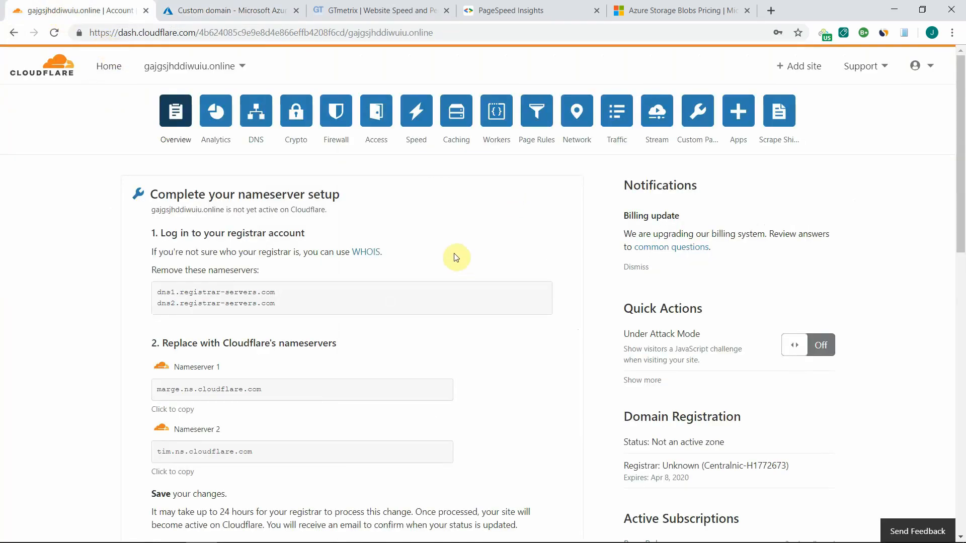
pyautogui.click(260, 117)
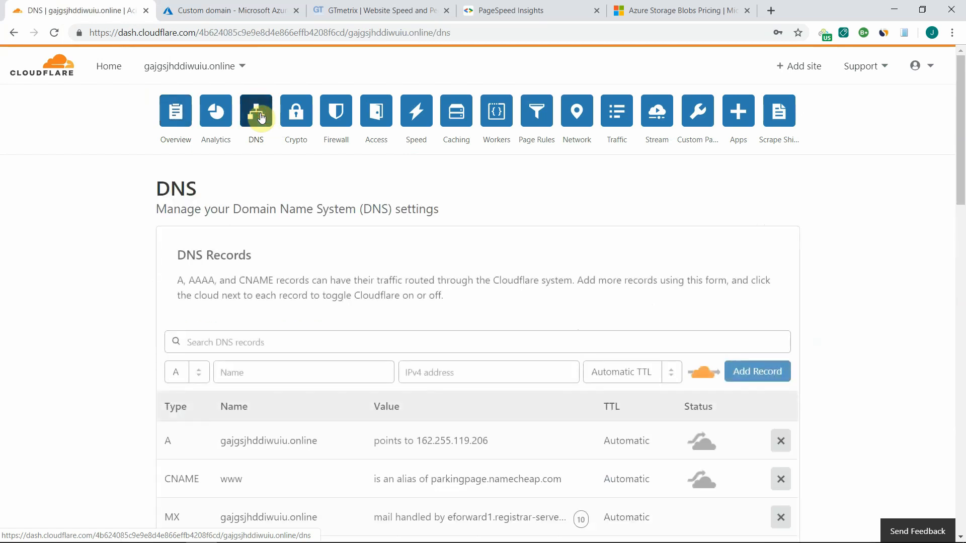
pyautogui.click(512, 439)
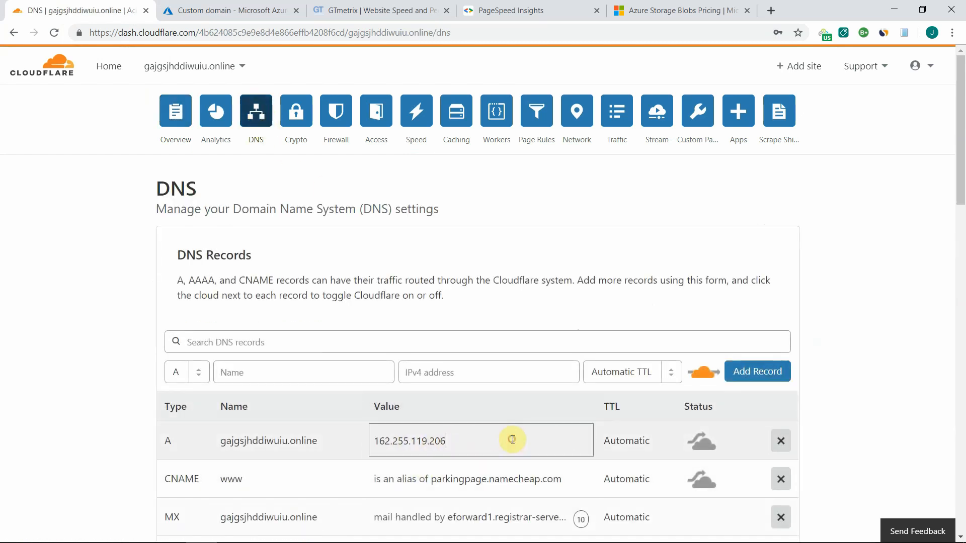
pyautogui.click(780, 443)
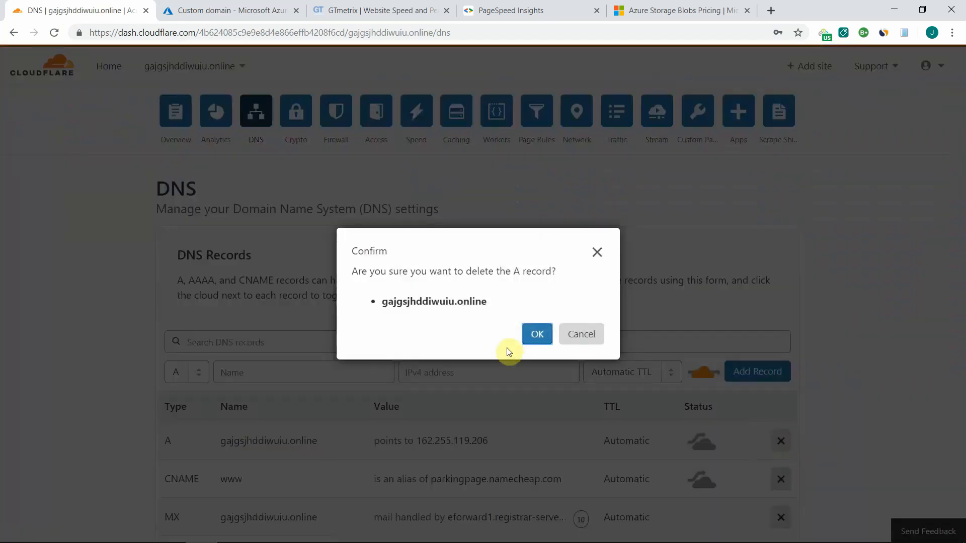
pyautogui.click(537, 334)
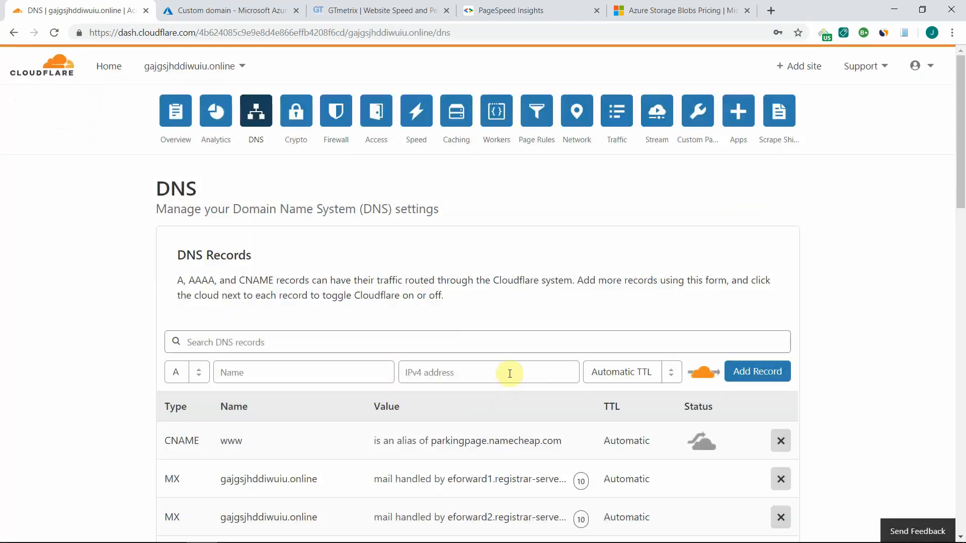
# - Point the www CNAME record to zzzaguytest.z13.web.core.windows.net and review the DNS record list
pyautogui.click(435, 439)
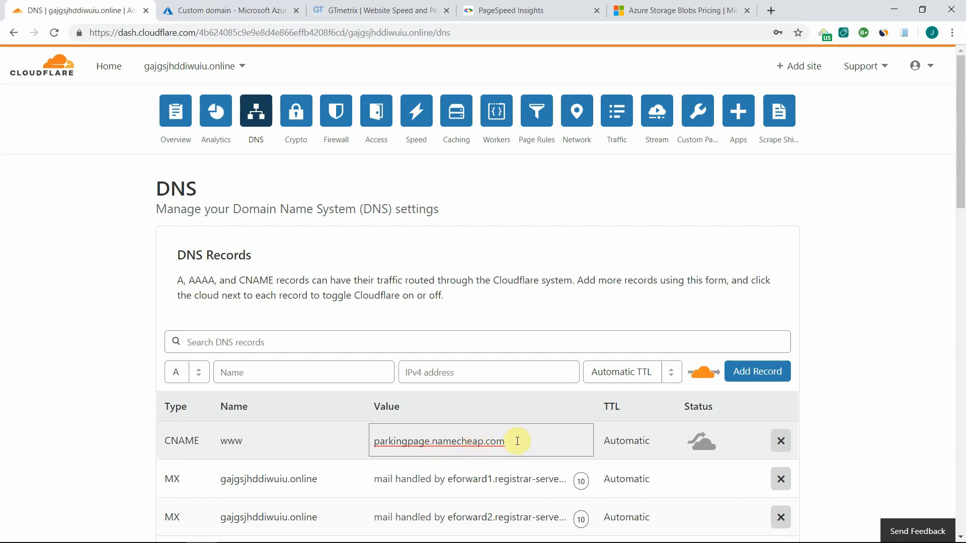
pyautogui.moveTo(518, 441); pyautogui.dragTo(367, 441)
pyautogui.hotkey('ctrl', 'v')
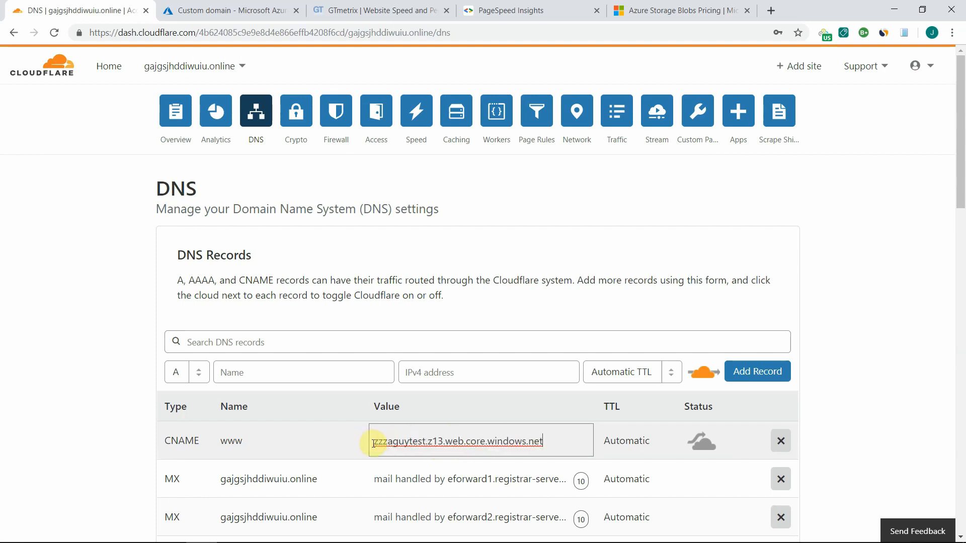
pyautogui.press('Return')
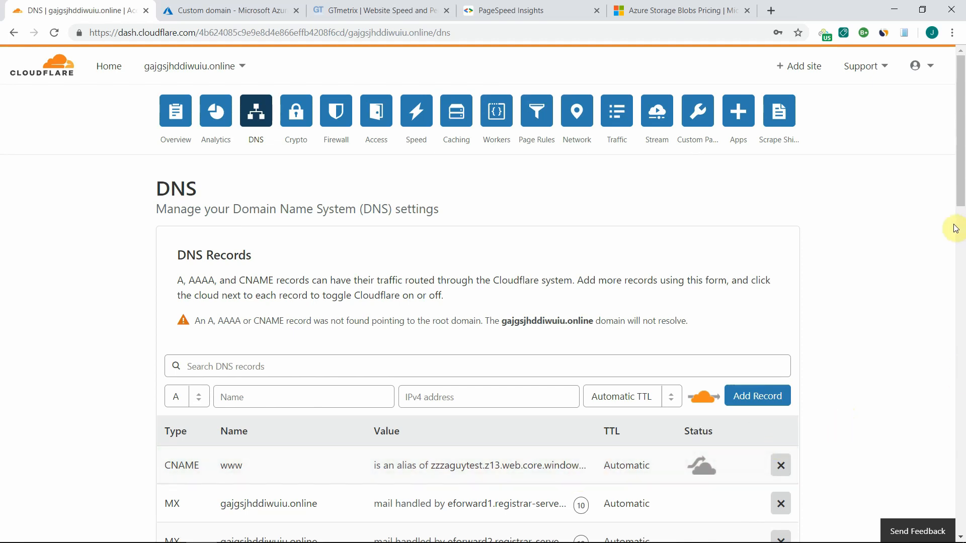
pyautogui.moveTo(957, 199); pyautogui.dragTo(951, 261)
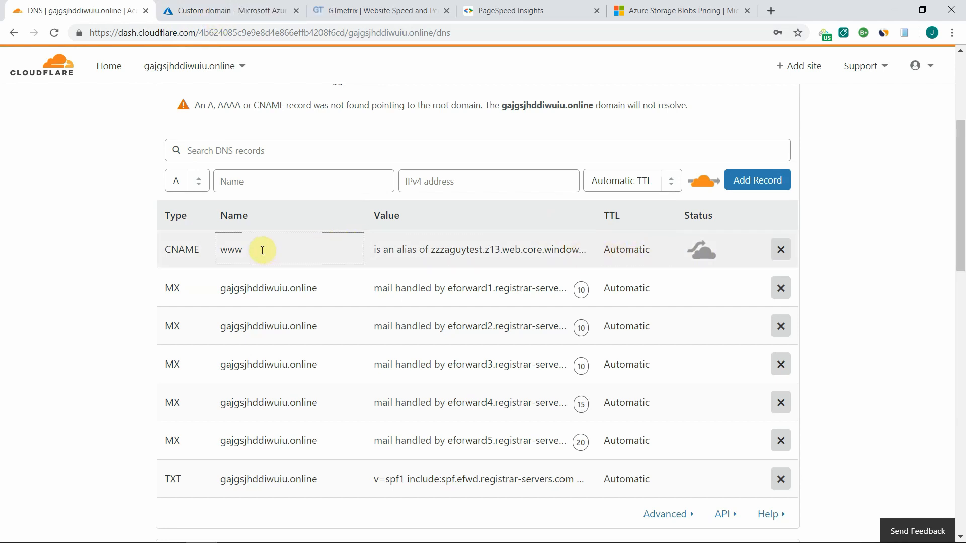
# - Copy the domain name gajgsjhddiwuiu.online from its Namecheap details page and return to the storage account's custom domain settings in Azure
pyautogui.click(224, 19)
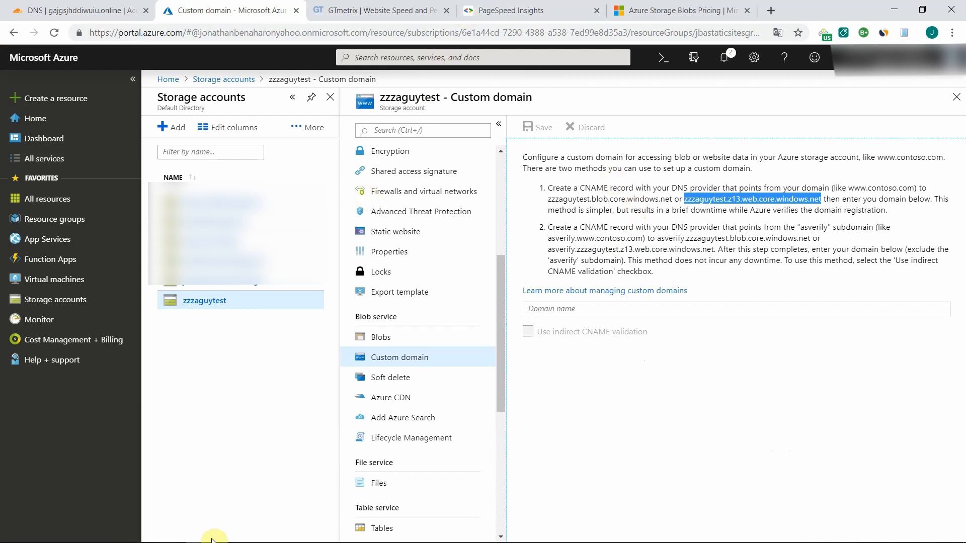
pyautogui.moveTo(200, 531)
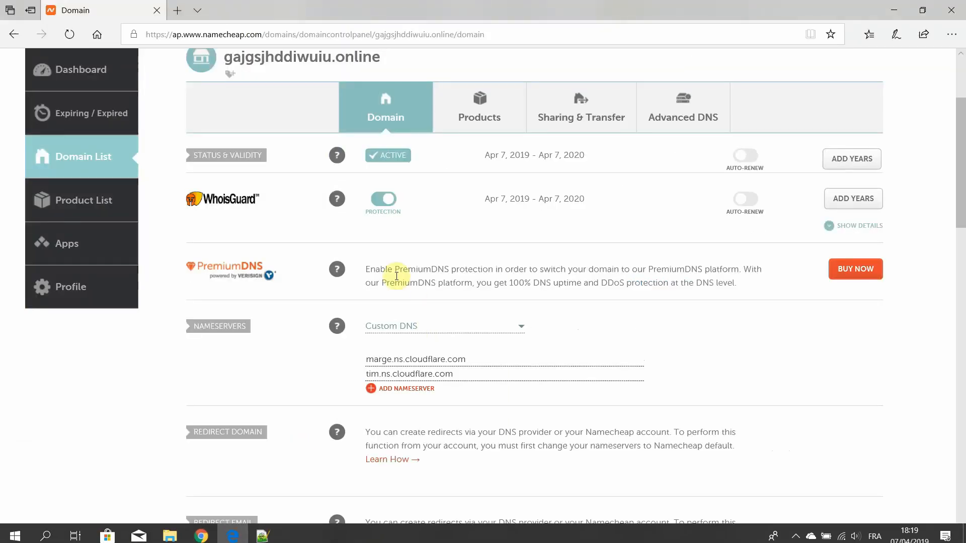
pyautogui.scroll(3, 395, 151)
pyautogui.moveTo(386, 211); pyautogui.dragTo(217, 202)
pyautogui.moveTo(254, 542)
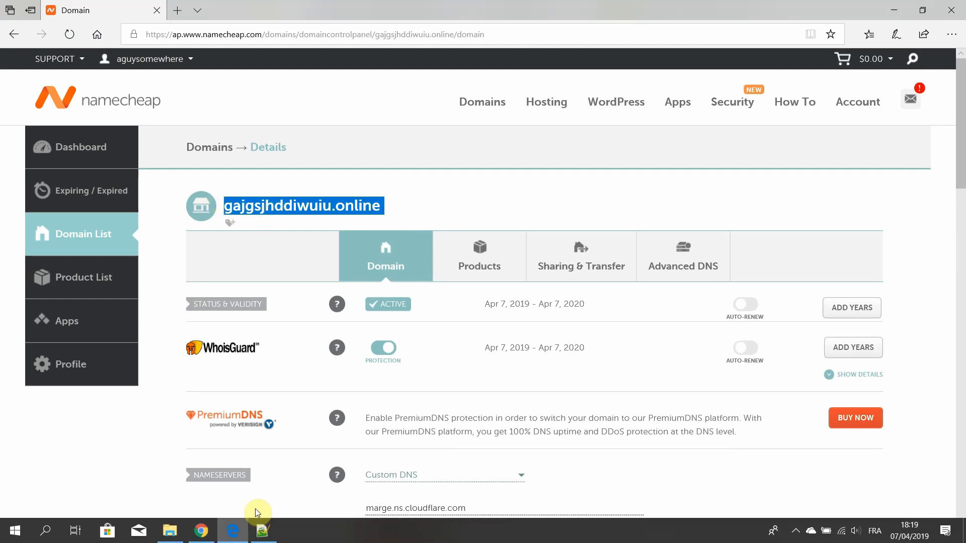
pyautogui.click(206, 532)
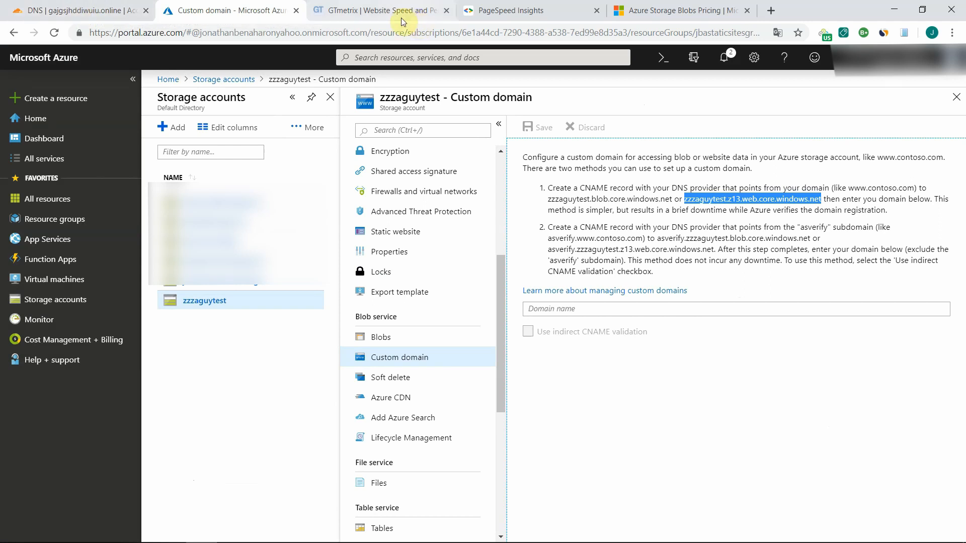
pyautogui.click(581, 312)
pyautogui.hotkey('ctrl', 'v')
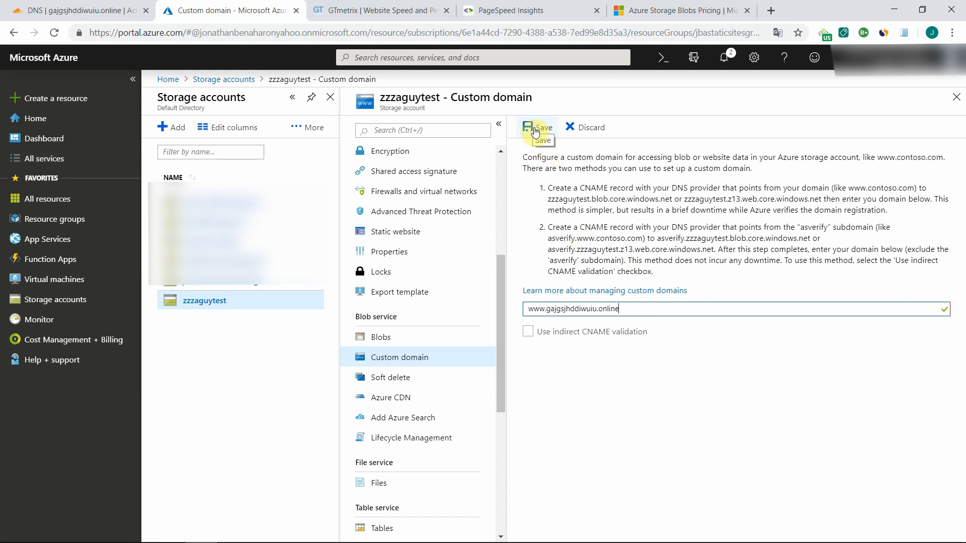
pyautogui.click(534, 130)
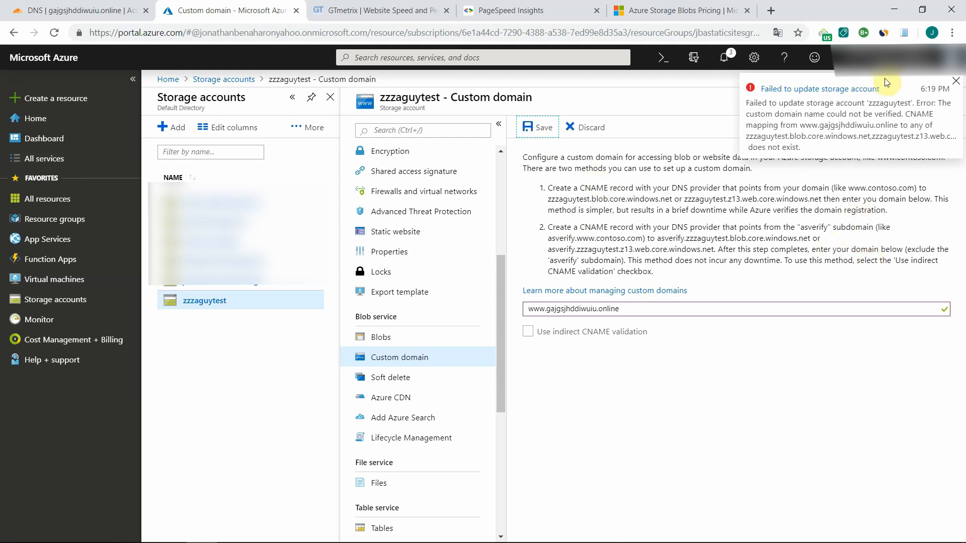
pyautogui.click(956, 83)
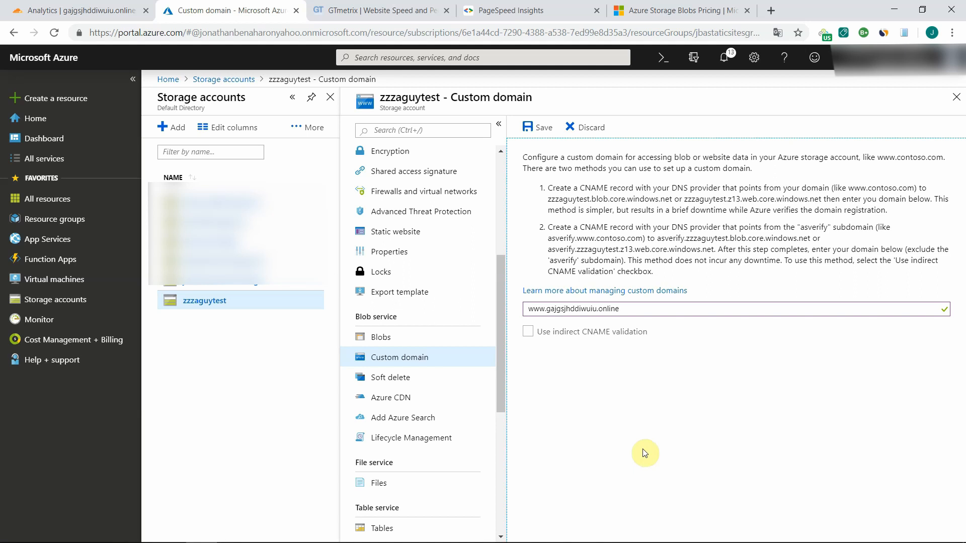
pyautogui.click(535, 132)
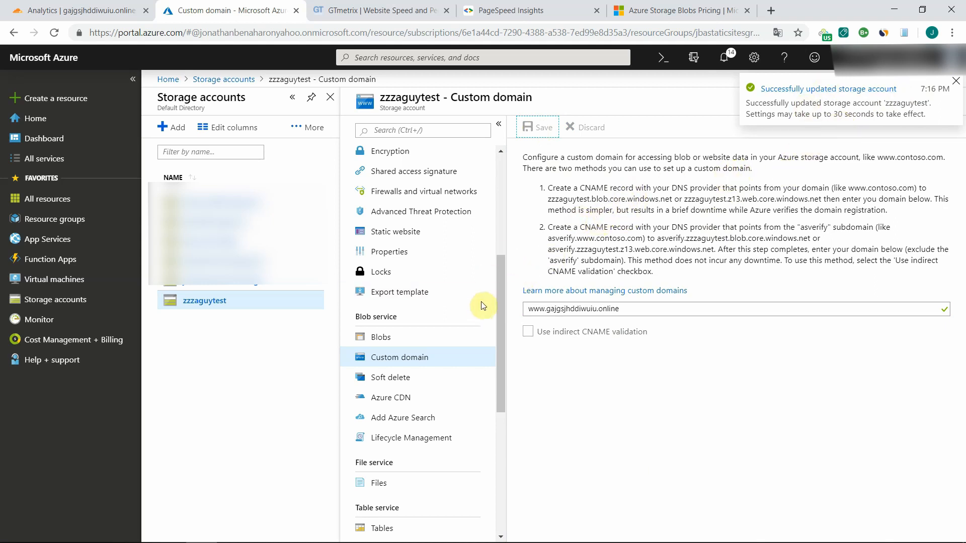
# - Launch Microsoft Azure Storage Explorer and open the $web blob container of the zzzaguytest storage account
pyautogui.click(12, 533)
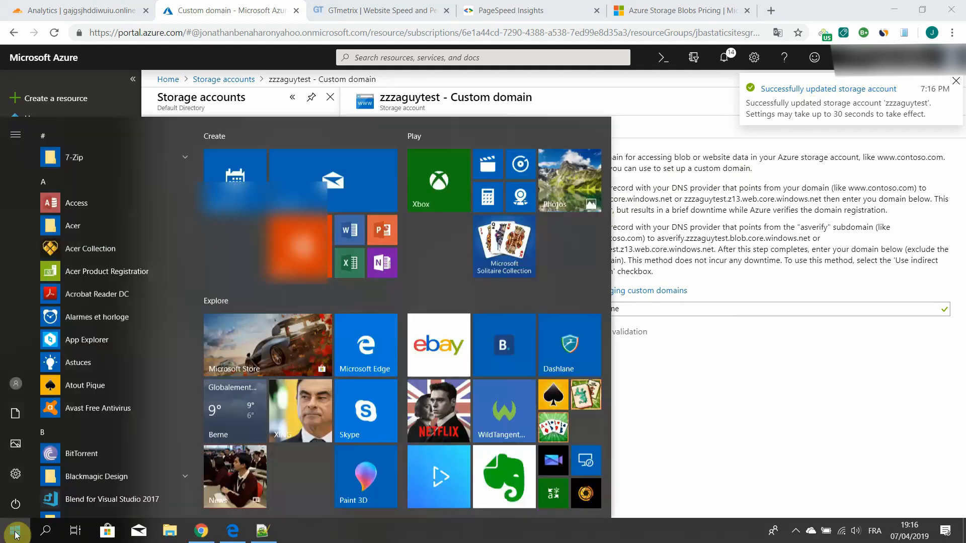
pyautogui.write('sto')
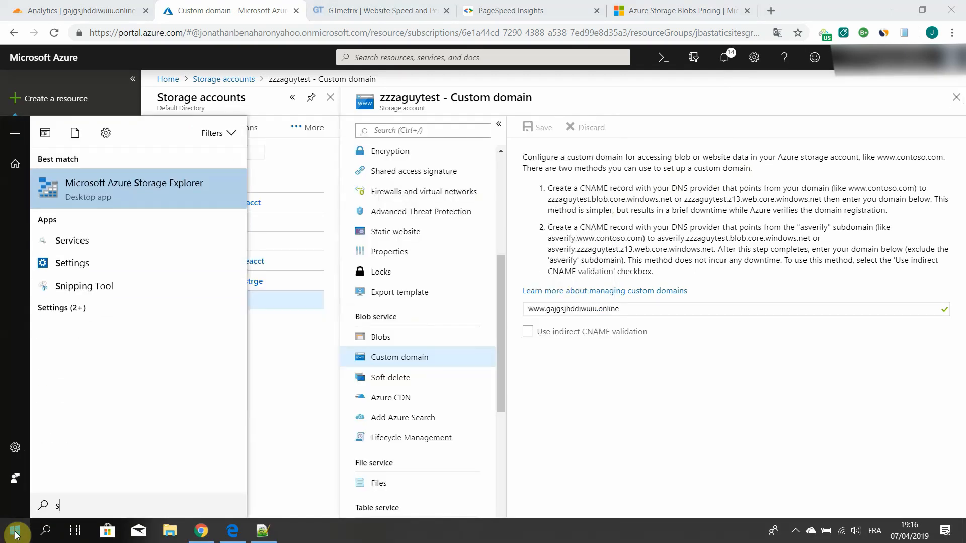
pyautogui.click(125, 186)
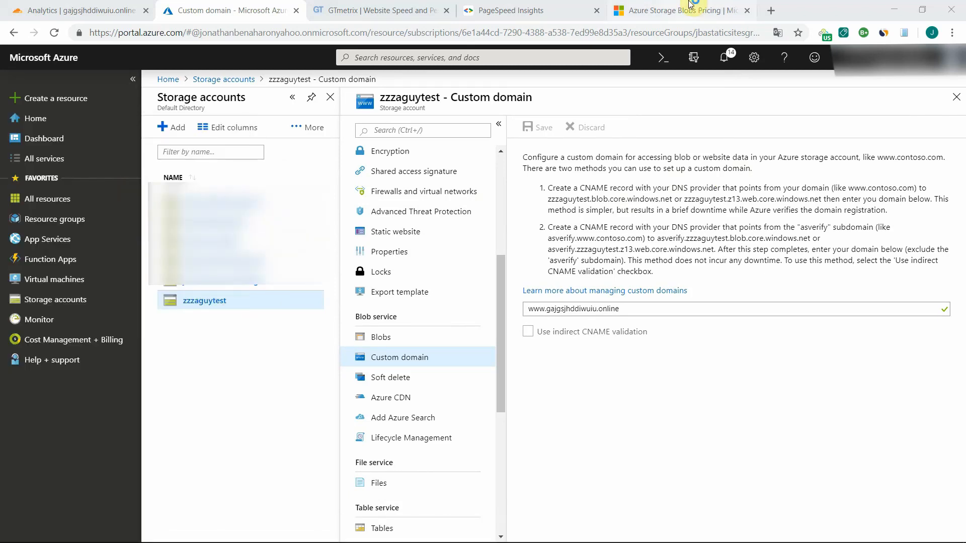
pyautogui.click(900, 11)
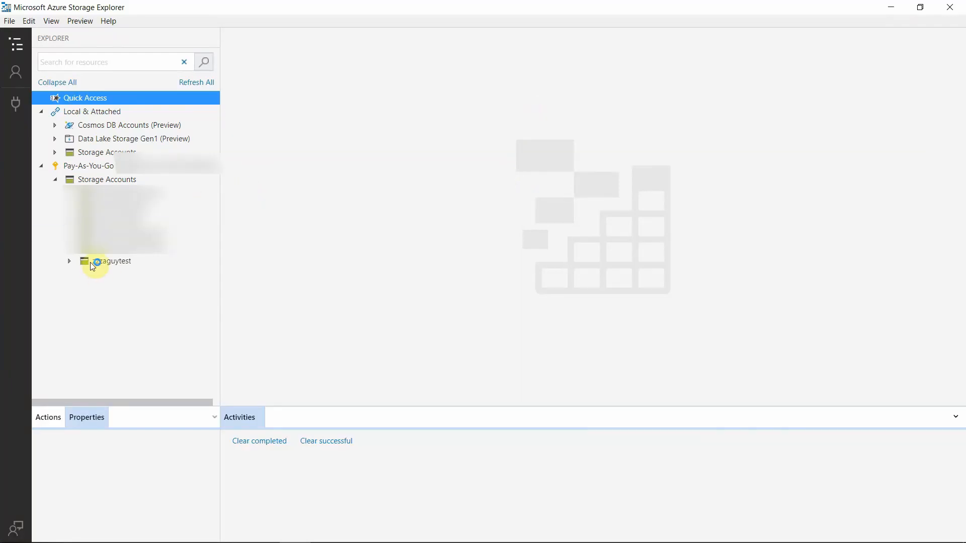
pyautogui.click(70, 261)
pyautogui.click(84, 274)
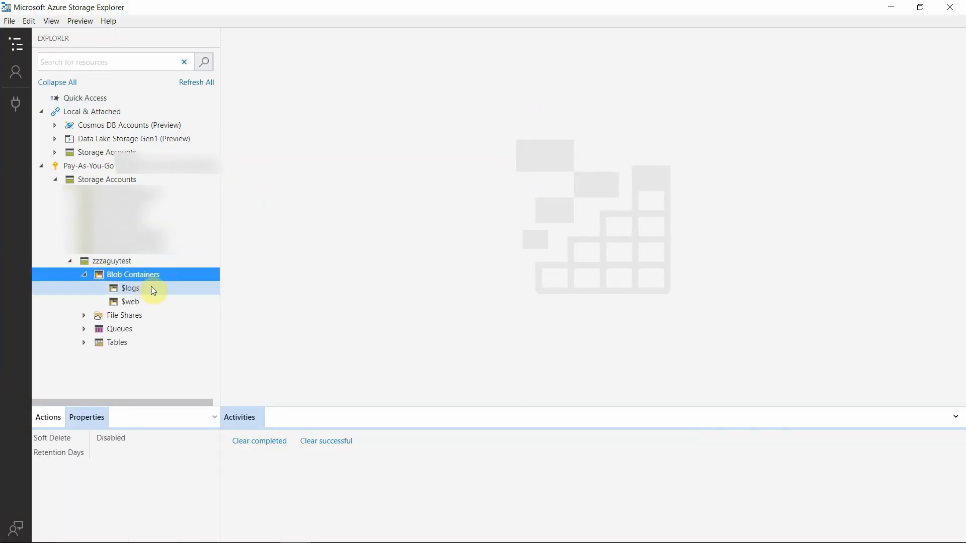
pyautogui.click(131, 303)
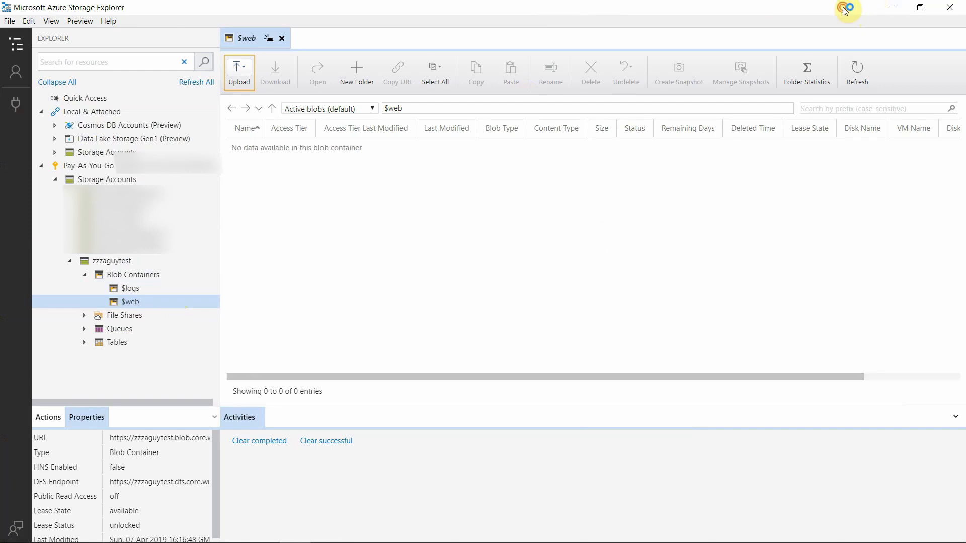
# - Upload the files folder and index.html from the desktop's Landing page folder into the $web container
pyautogui.moveTo(845, 8); pyautogui.dragTo(734, 65)
pyautogui.doubleClick(802, 106)
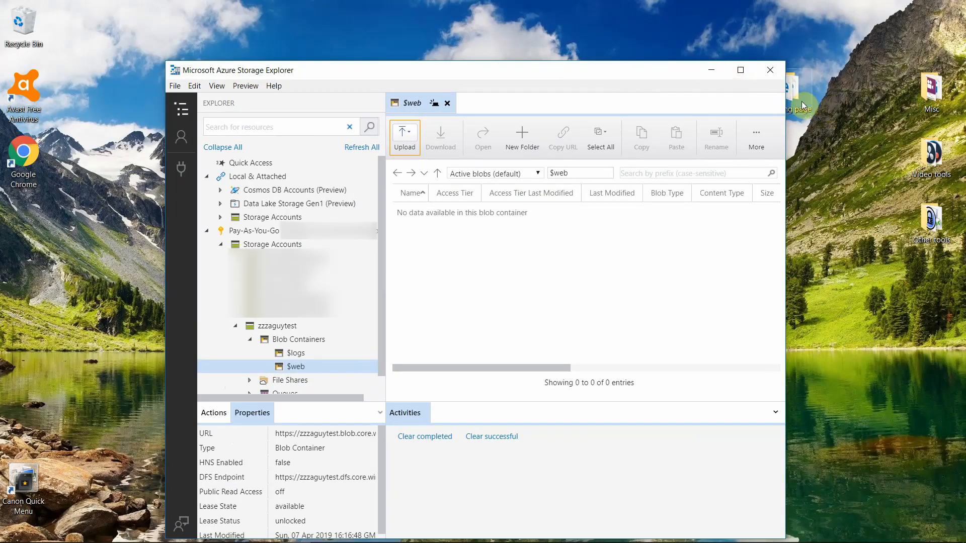
pyautogui.click(442, 173)
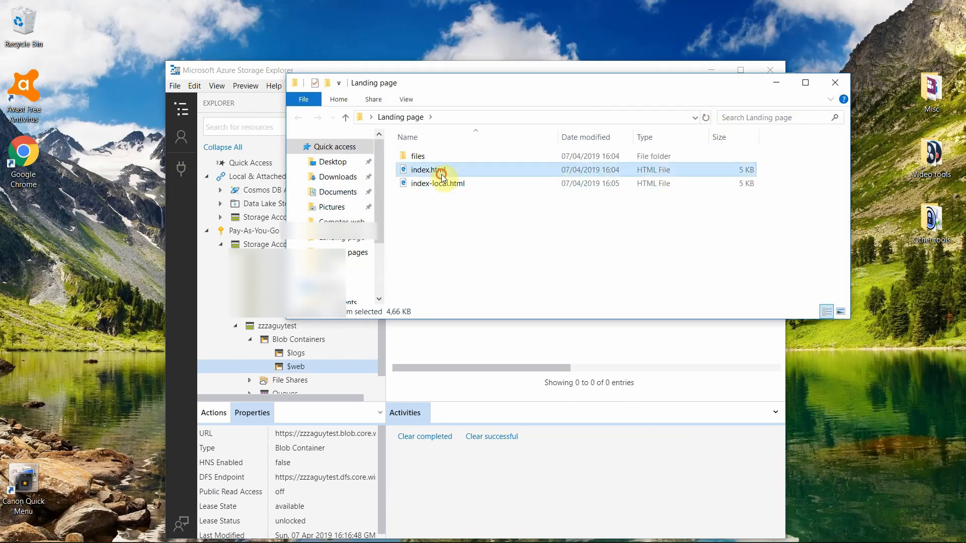
pyautogui.keyDown('ctrl'); pyautogui.click(421, 158); pyautogui.keyUp('ctrl')
pyautogui.moveTo(492, 88); pyautogui.dragTo(853, 94)
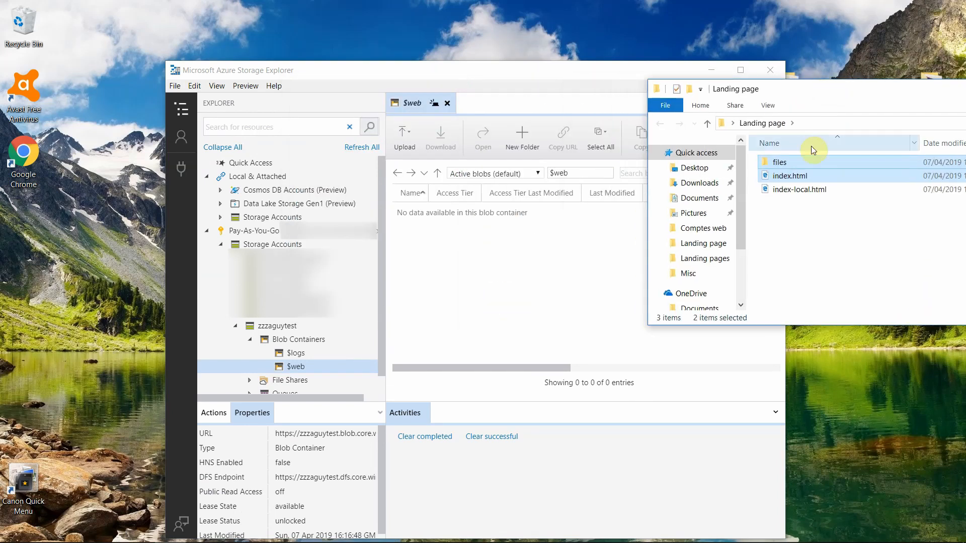
pyautogui.moveTo(780, 164); pyautogui.dragTo(539, 265)
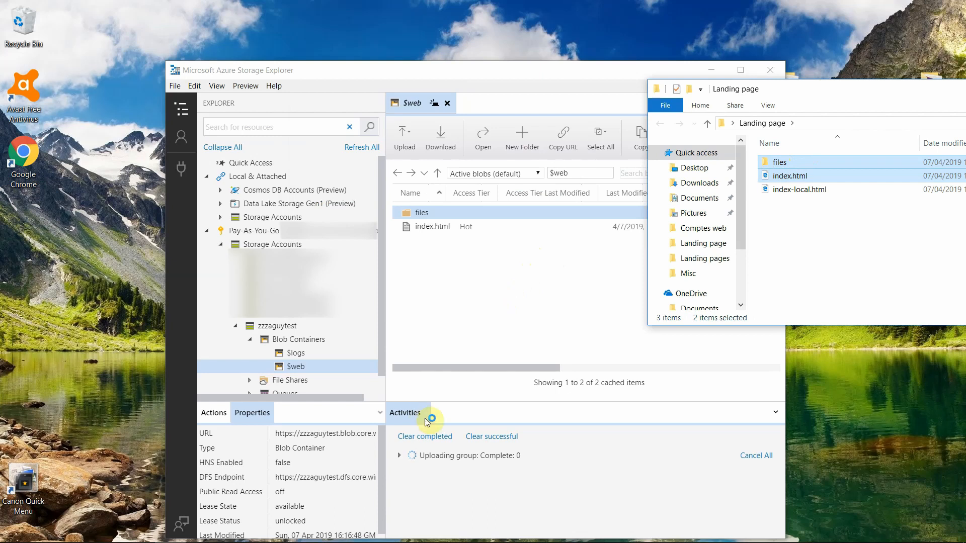
# - Expand the upload group's details, check the individual file transfers, and put Storage Explorer away
pyautogui.click(399, 459)
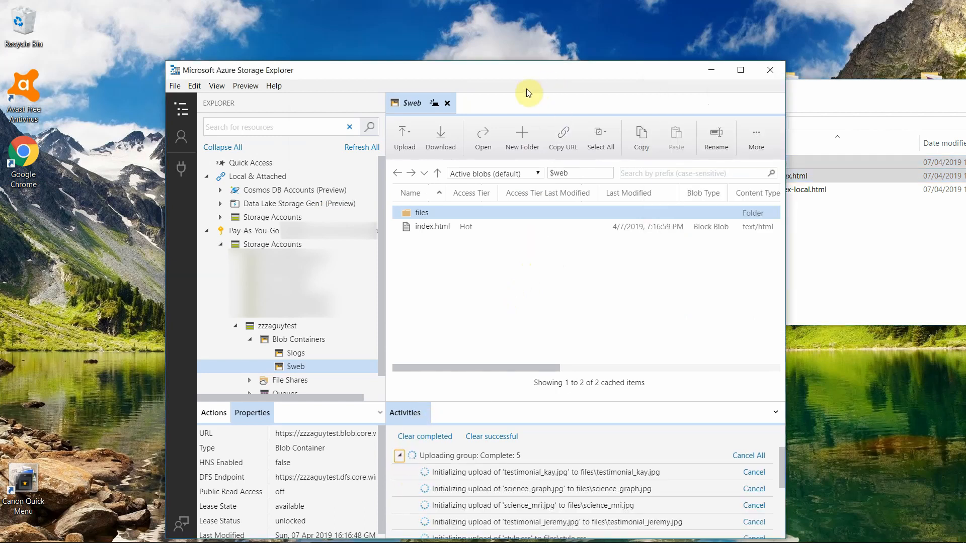
pyautogui.moveTo(517, 72); pyautogui.dragTo(500, 44)
pyautogui.doubleClick(498, 43)
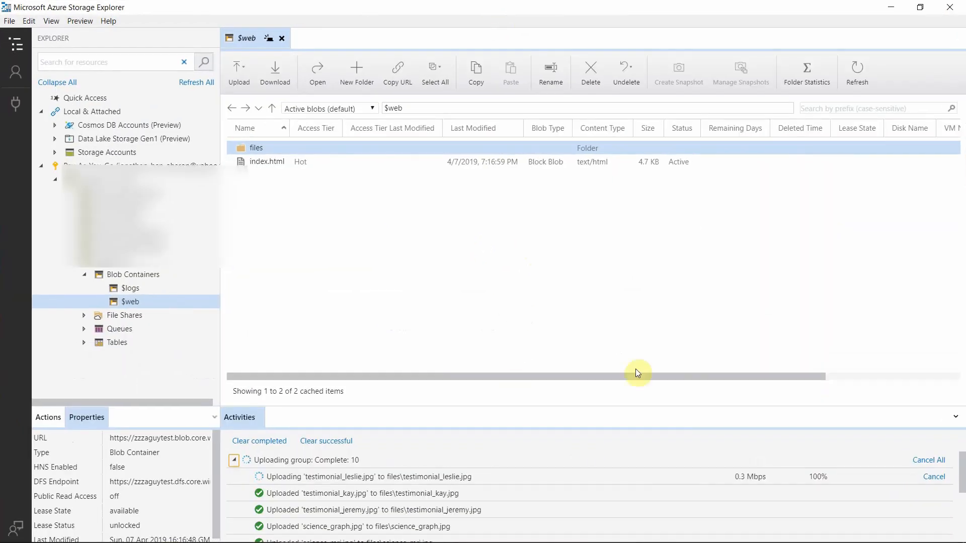
pyautogui.scroll(-2, 688, 481)
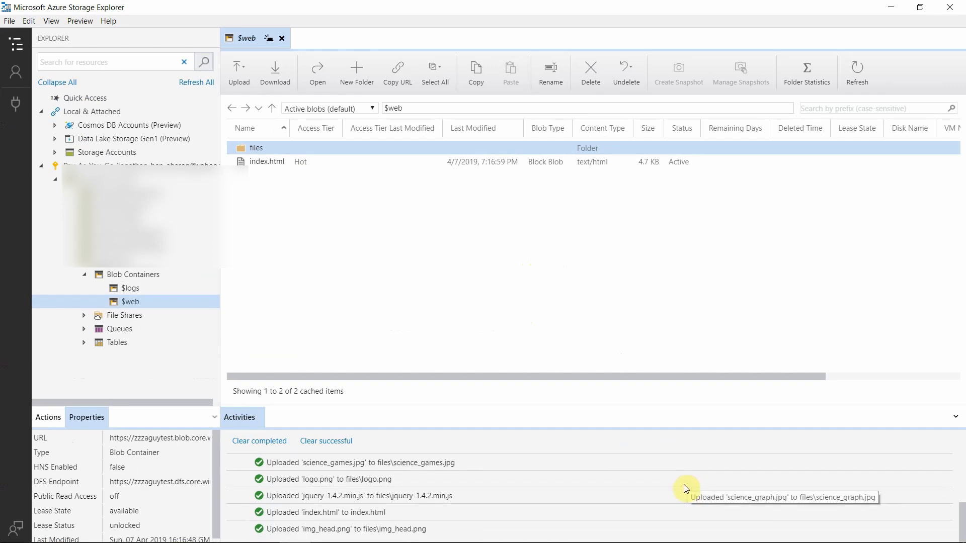
pyautogui.click(889, 8)
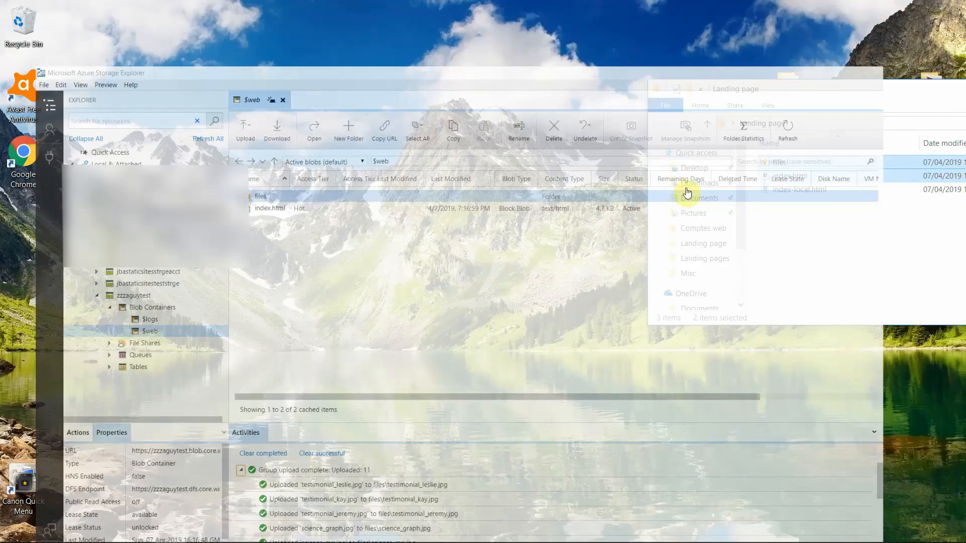
pyautogui.click(200, 531)
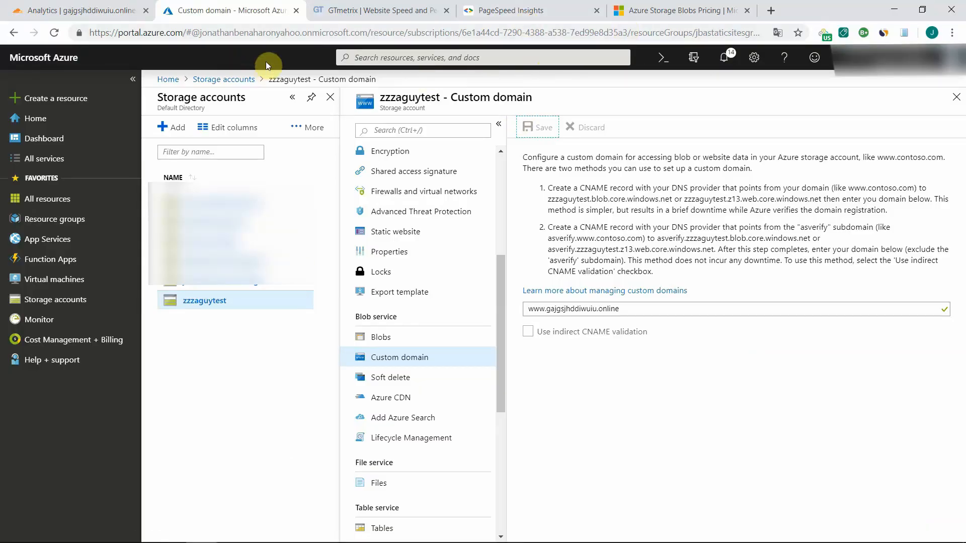
pyautogui.moveTo(632, 309); pyautogui.dragTo(501, 303)
pyautogui.hotkey('ctrl', 'c')
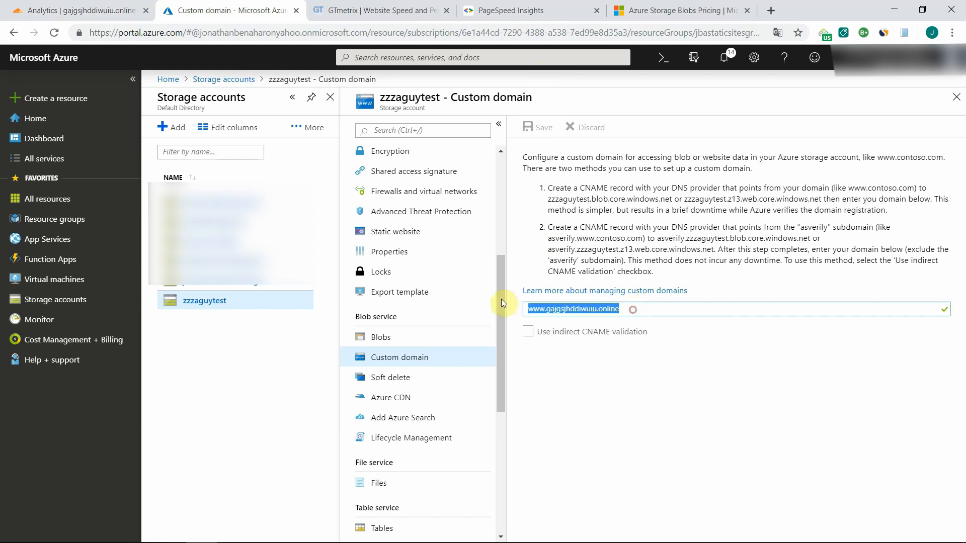
pyautogui.click(771, 11)
pyautogui.hotkey('ctrl', 'v')
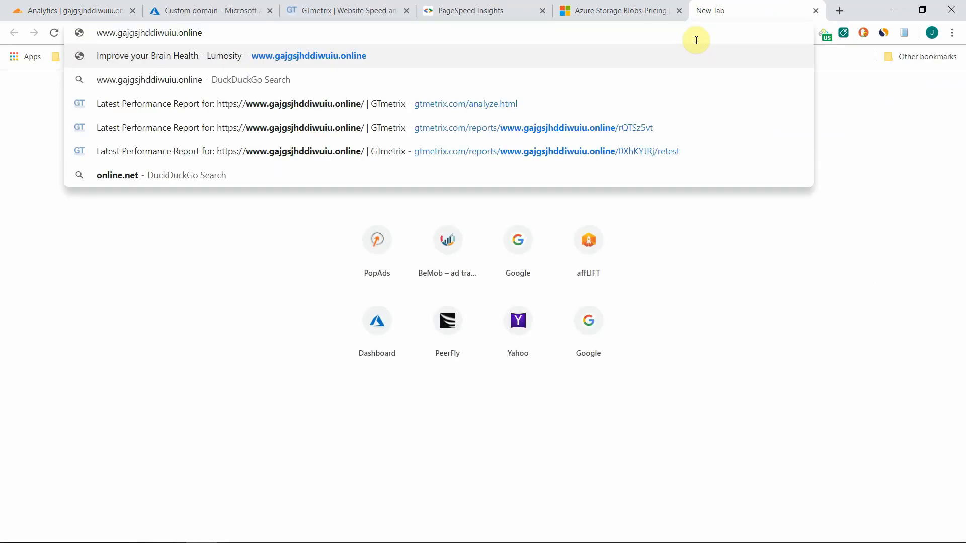
pyautogui.press('Return')
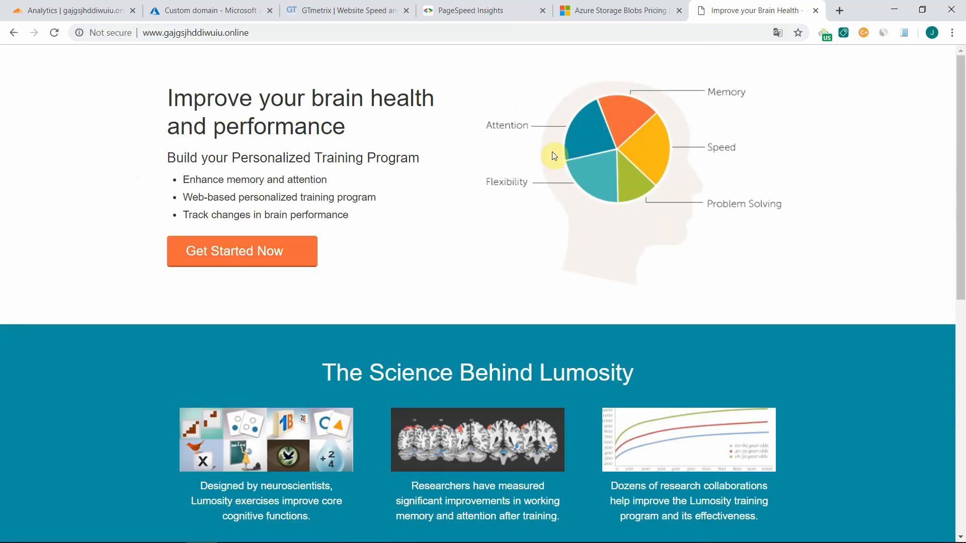
pyautogui.scroll(-10, 549, 202)
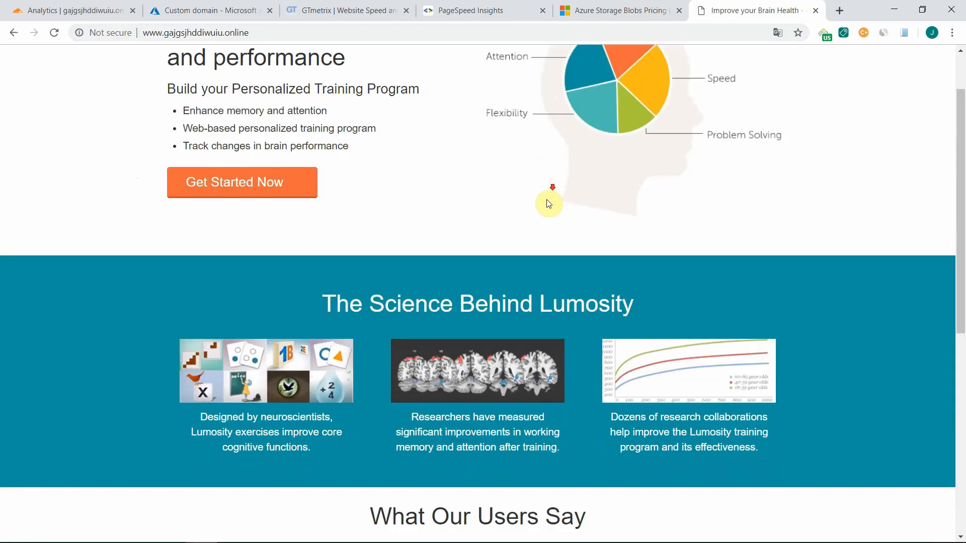
pyautogui.scroll(10, 546, 202)
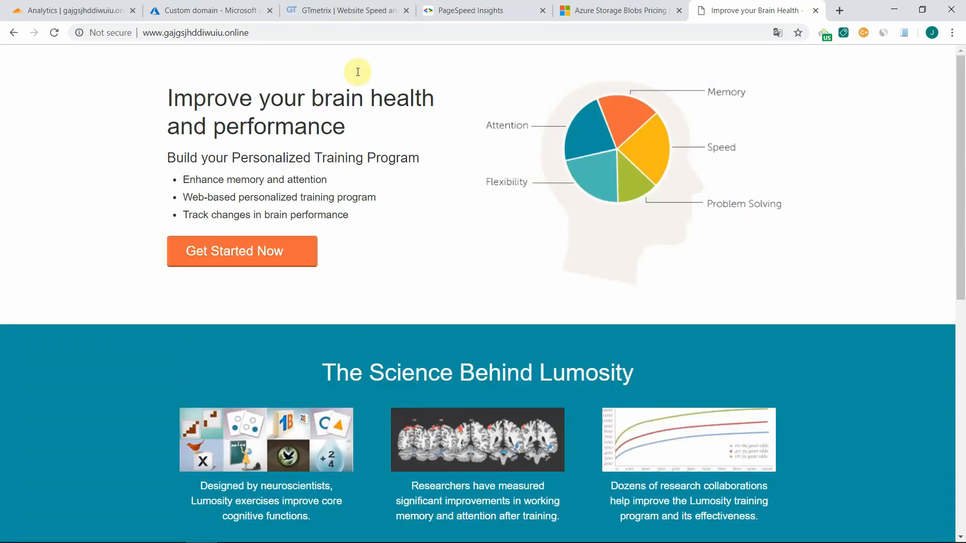
# - Switch to Cloudflare and enable proxying through Cloudflare for the www CNAME record in the domain's DNS settings
pyautogui.click(216, 10)
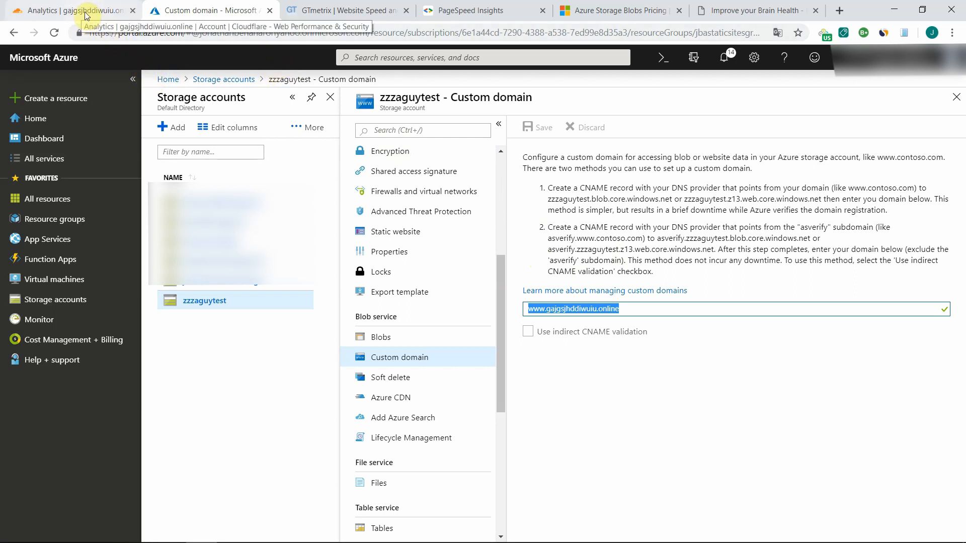
pyautogui.click(52, 13)
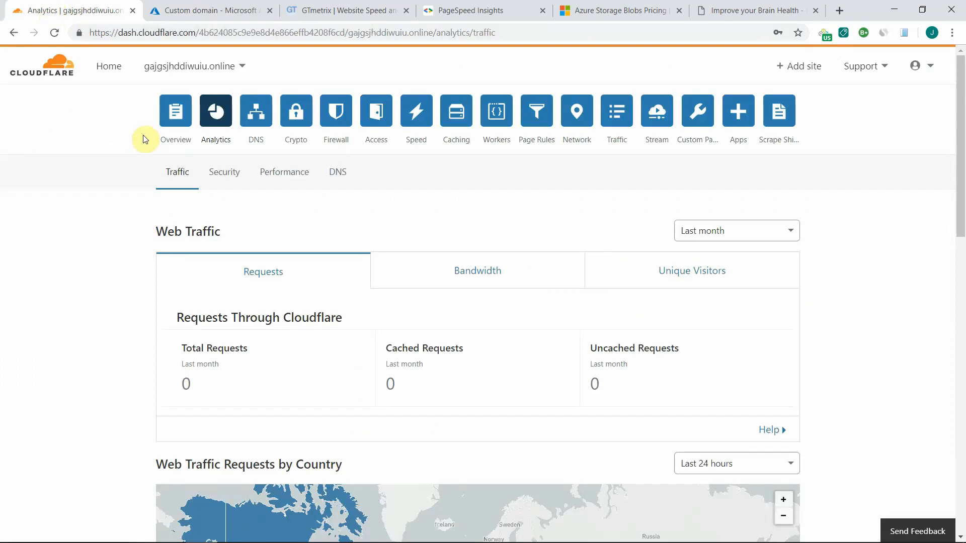
pyautogui.click(263, 121)
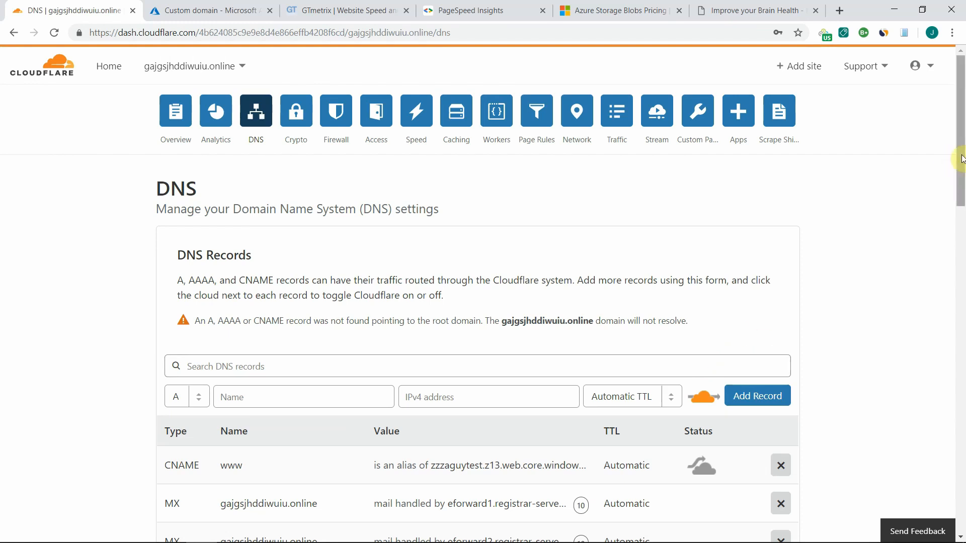
pyautogui.scroll(-3, 961, 206)
pyautogui.scroll(-1, 962, 207)
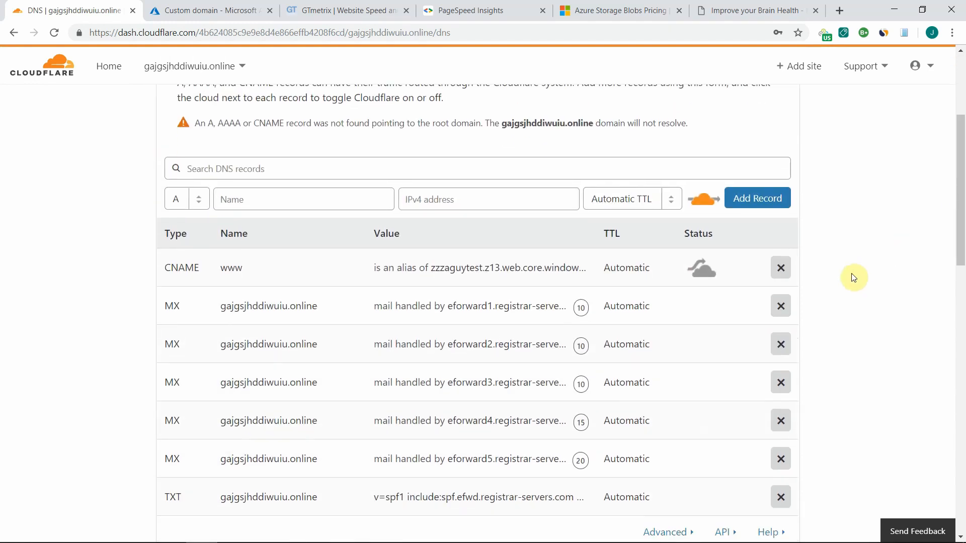
pyautogui.click(703, 274)
pyautogui.click(342, 12)
pyautogui.click(291, 302)
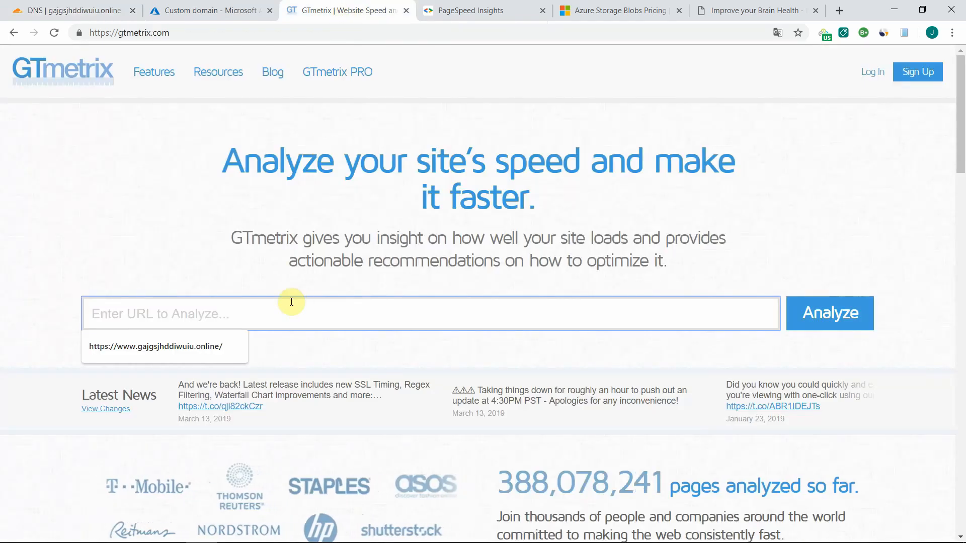
pyautogui.click(211, 347)
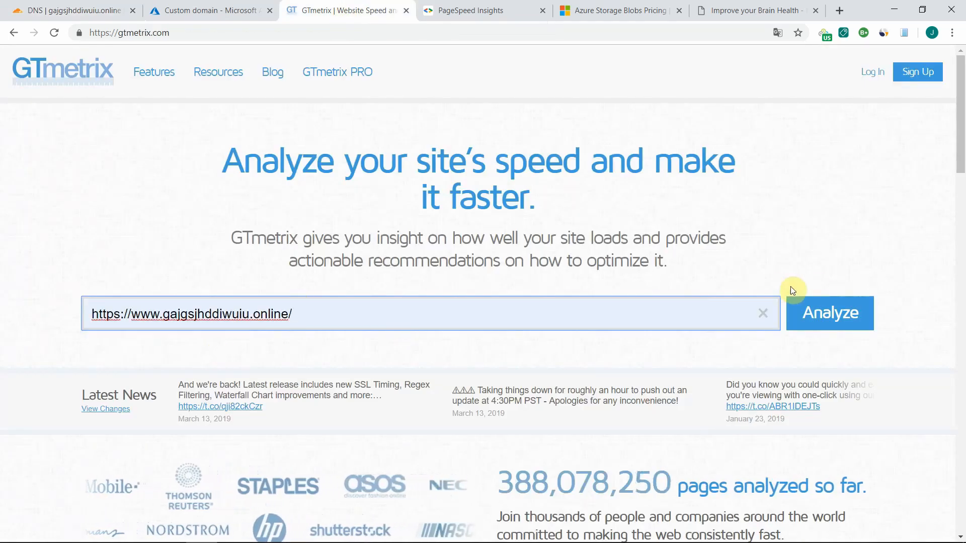
pyautogui.click(841, 317)
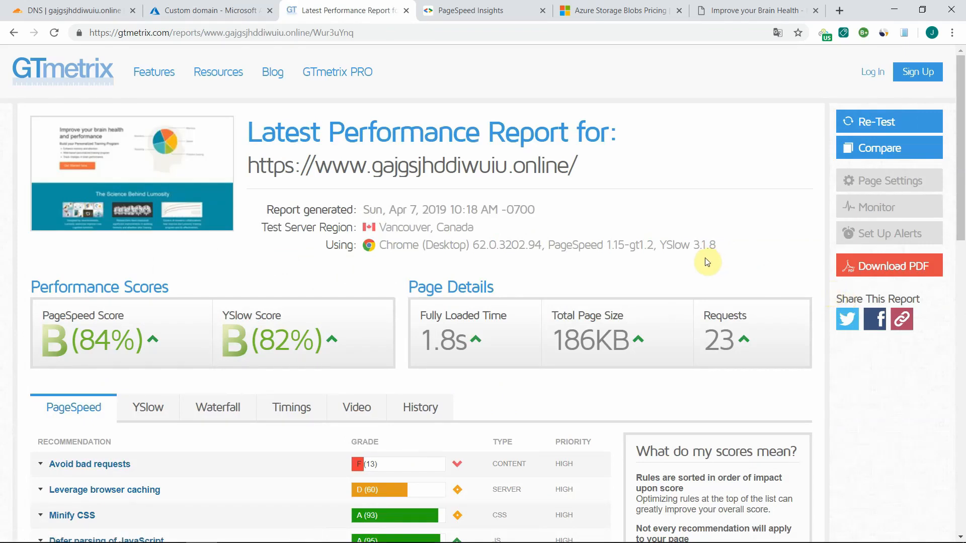
pyautogui.scroll(-1, 586, 203)
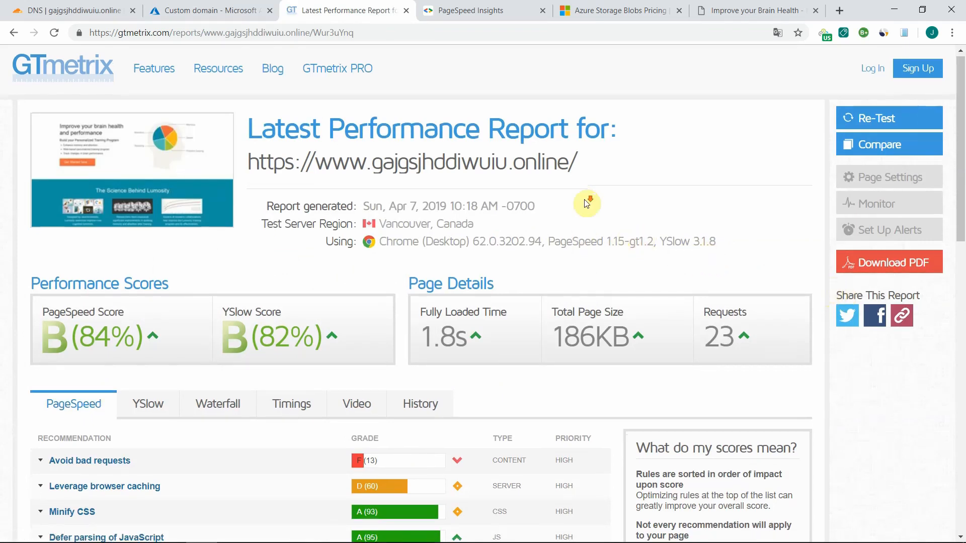
pyautogui.scroll(-3, 579, 208)
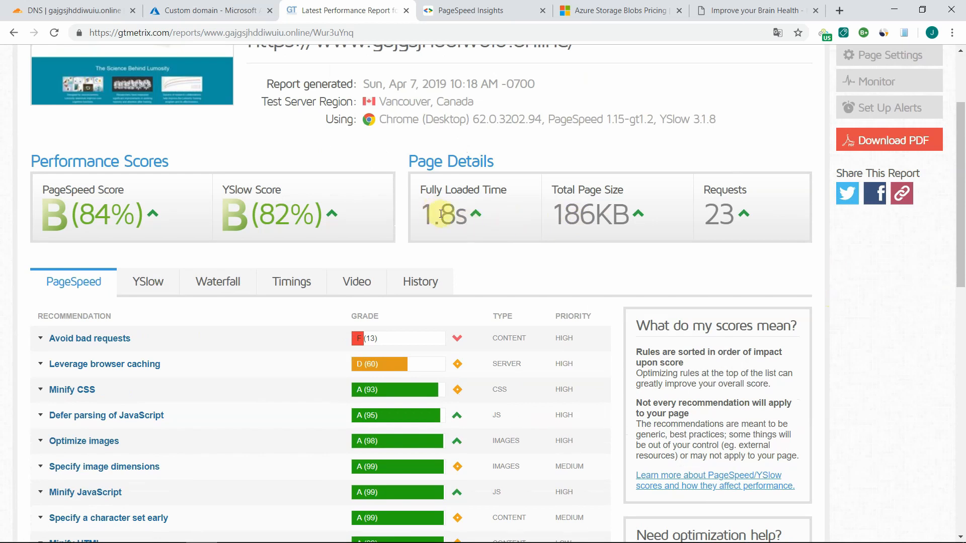
pyautogui.scroll(-4, 441, 218)
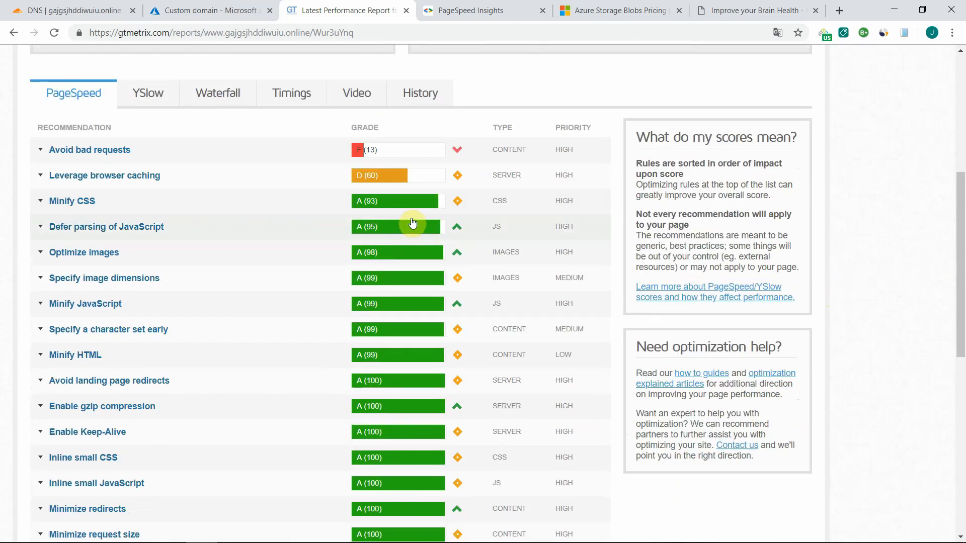
# - Go through the remaining GTmetrix recommendations, rerun the test on the same page, and review the new report's scores and page details
pyautogui.scroll(-7, 405, 226)
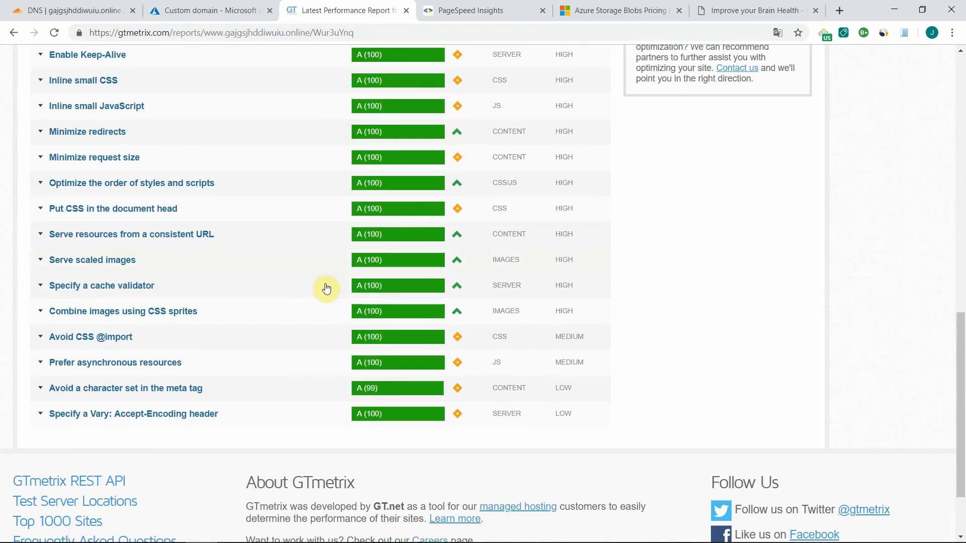
pyautogui.scroll(9, 304, 303)
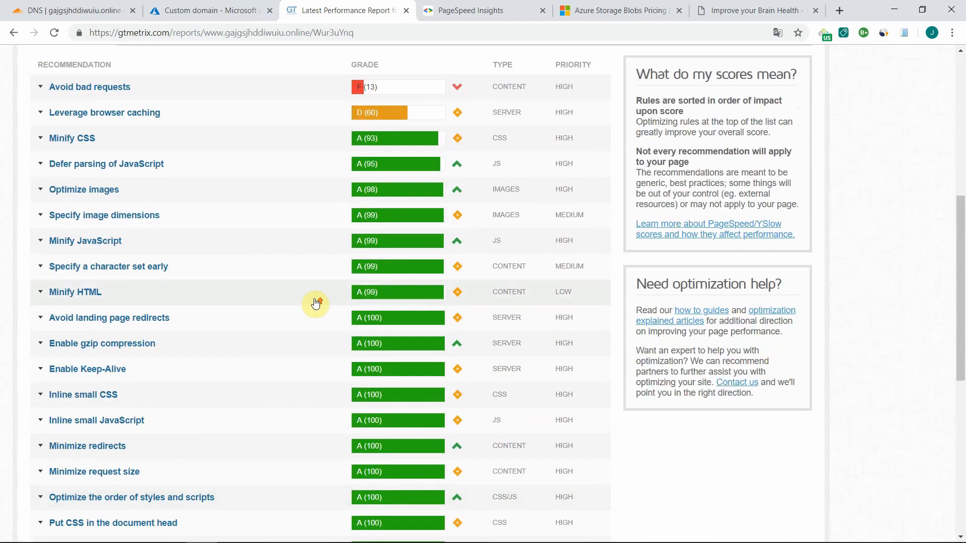
pyautogui.scroll(-3, 370, 339)
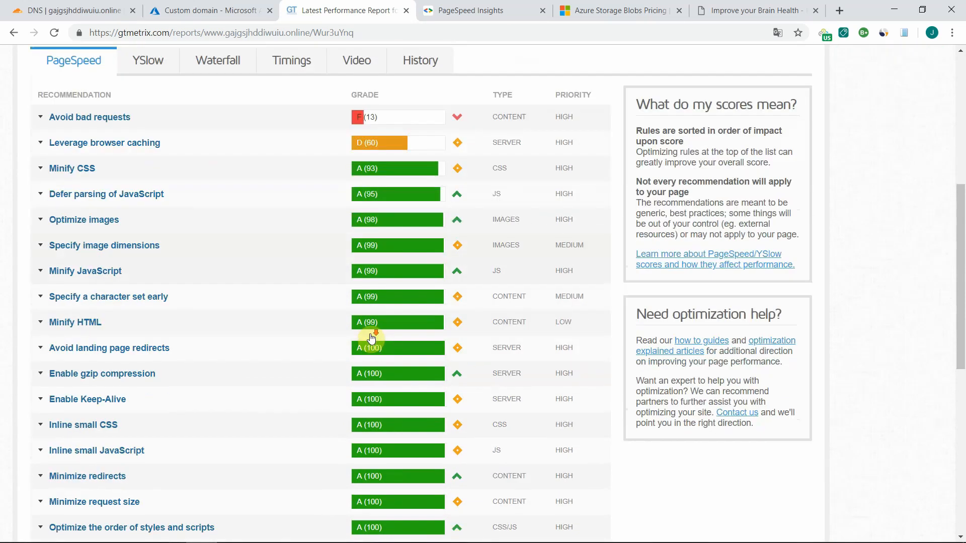
pyautogui.scroll(5, 377, 324)
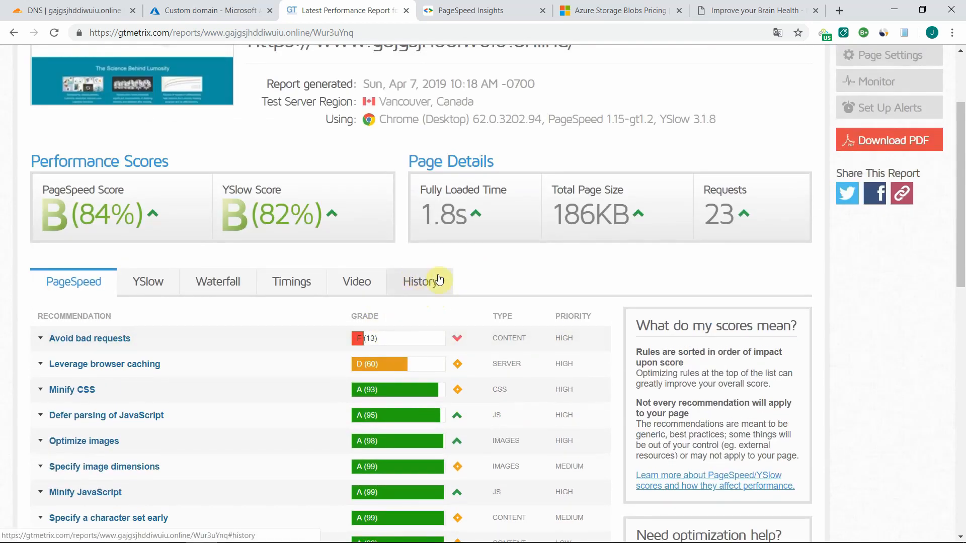
pyautogui.scroll(2, 440, 280)
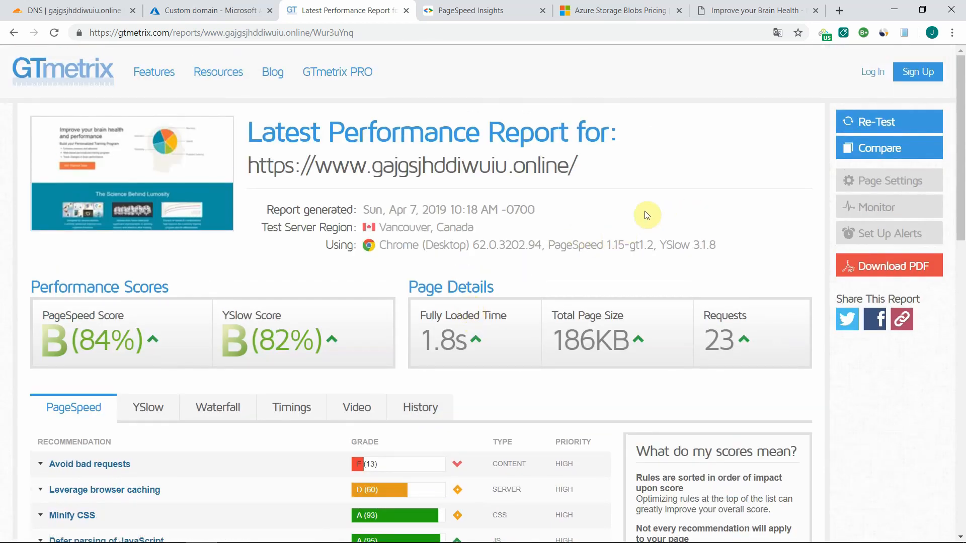
pyautogui.click(855, 124)
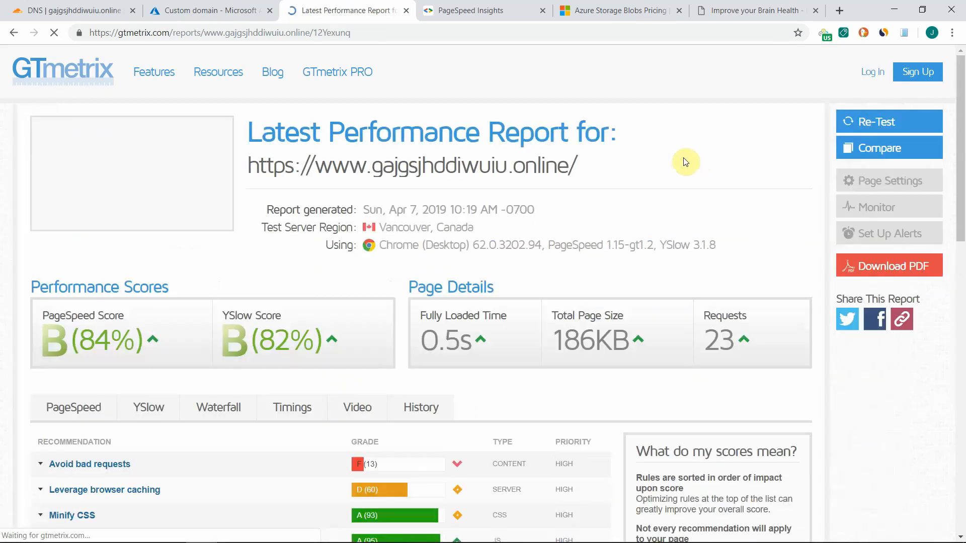
pyautogui.scroll(-2, 649, 159)
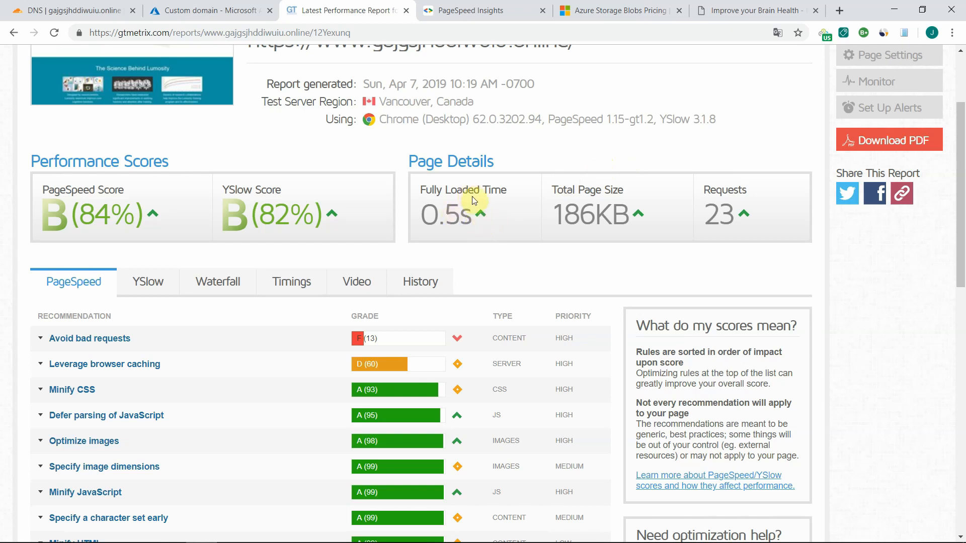
pyautogui.click(447, 16)
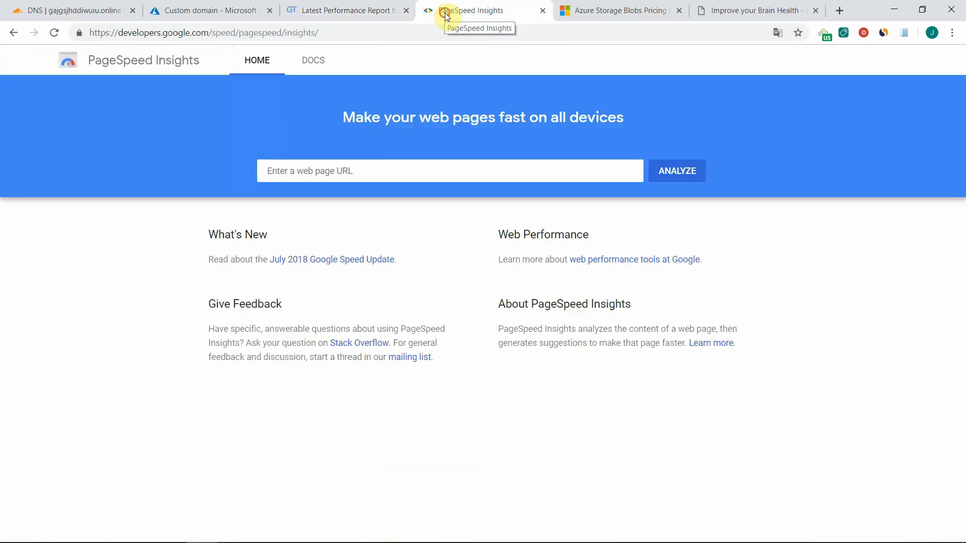
pyautogui.click(341, 173)
pyautogui.click(342, 171)
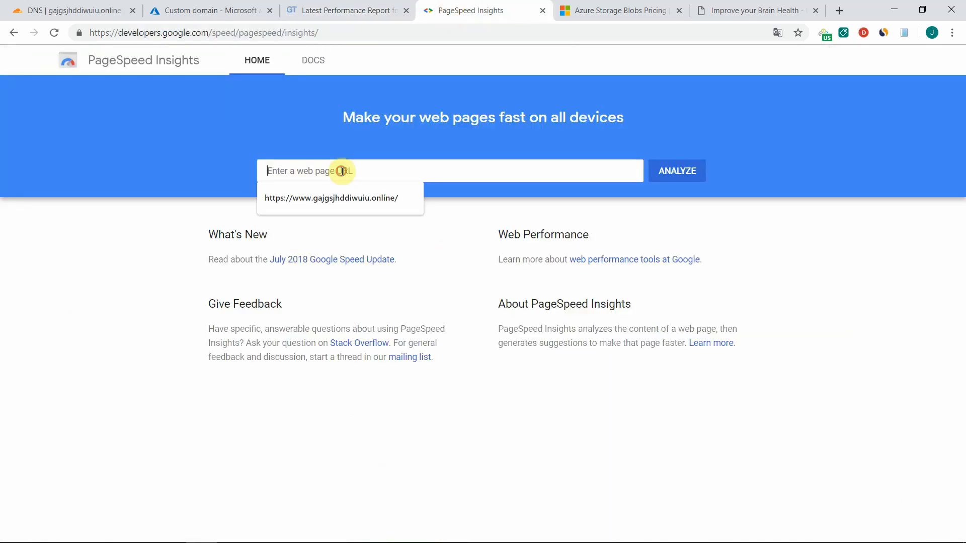
pyautogui.click(348, 198)
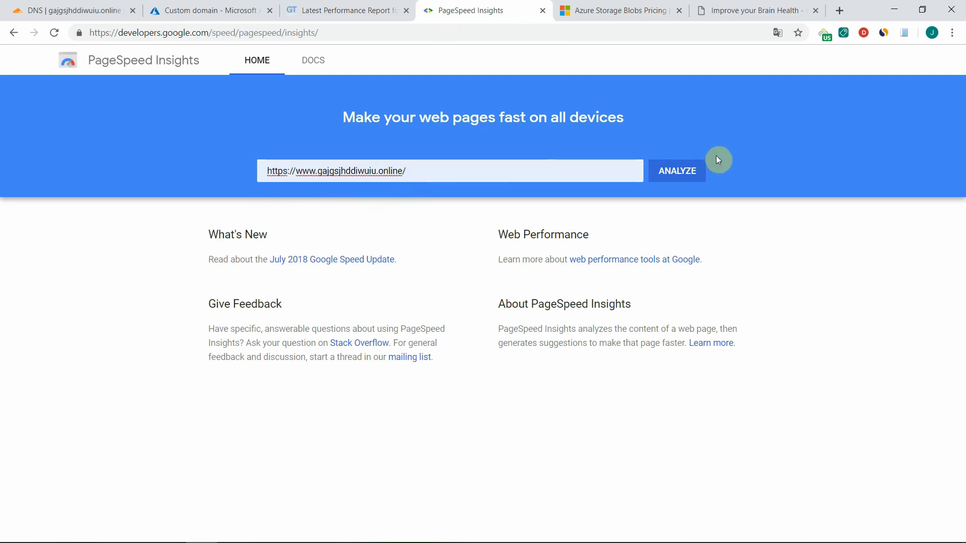
pyautogui.click(676, 172)
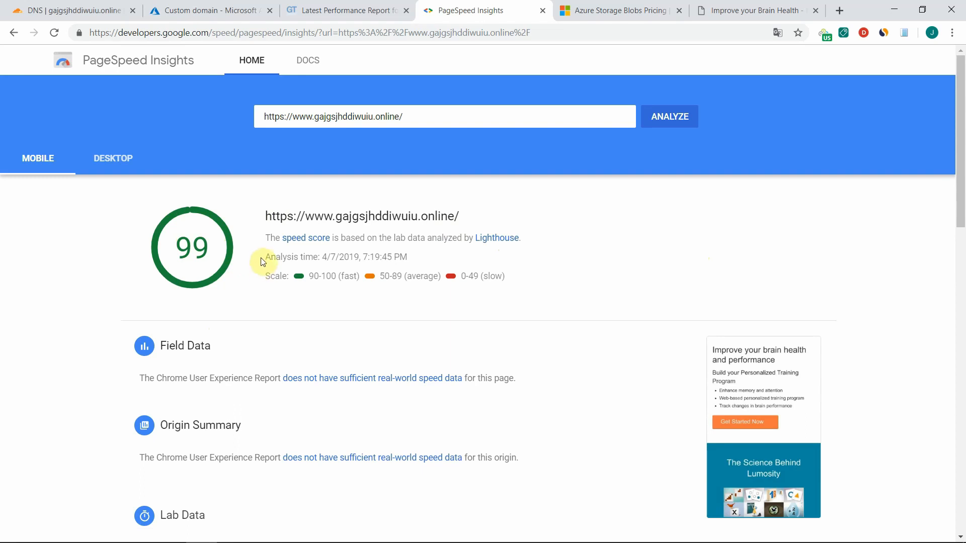
pyautogui.scroll(-1, 251, 258)
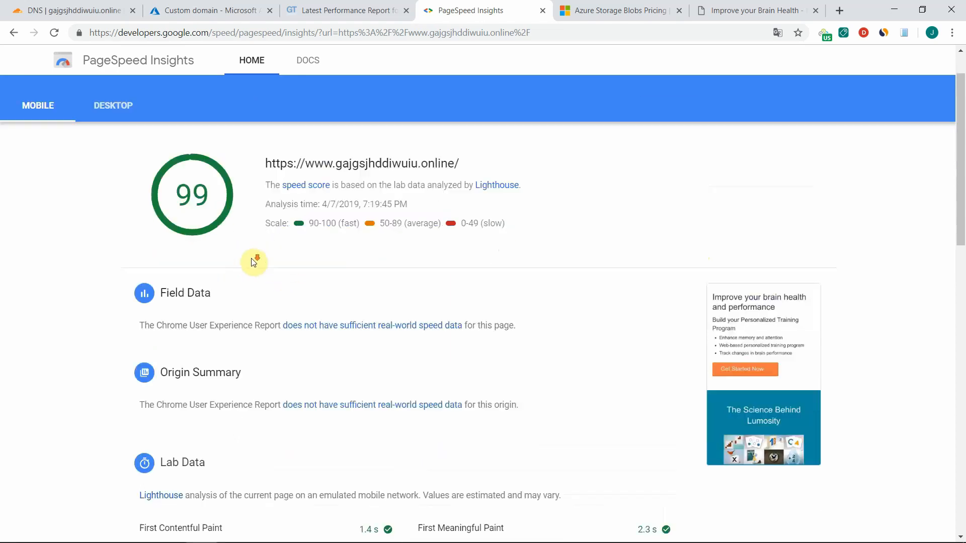
pyautogui.scroll(1, 251, 258)
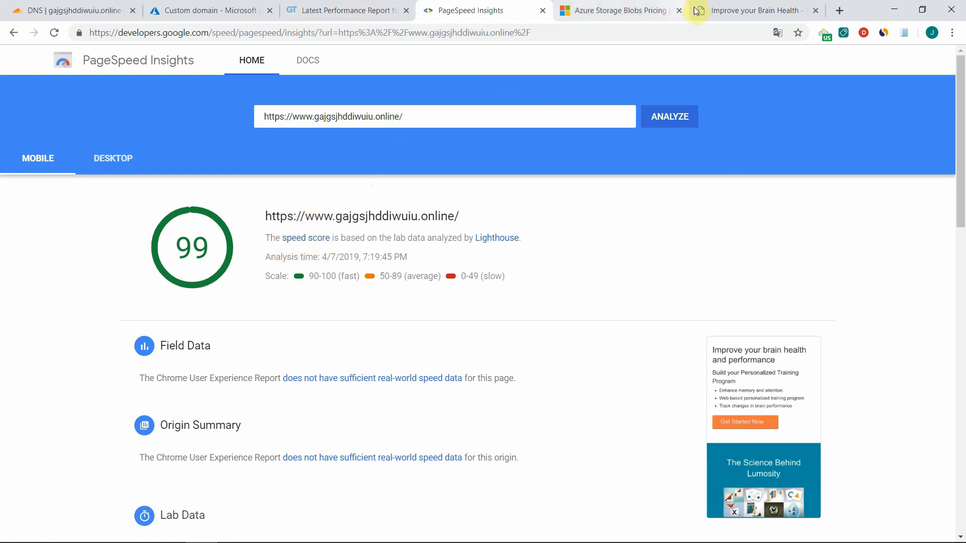
pyautogui.click(715, 10)
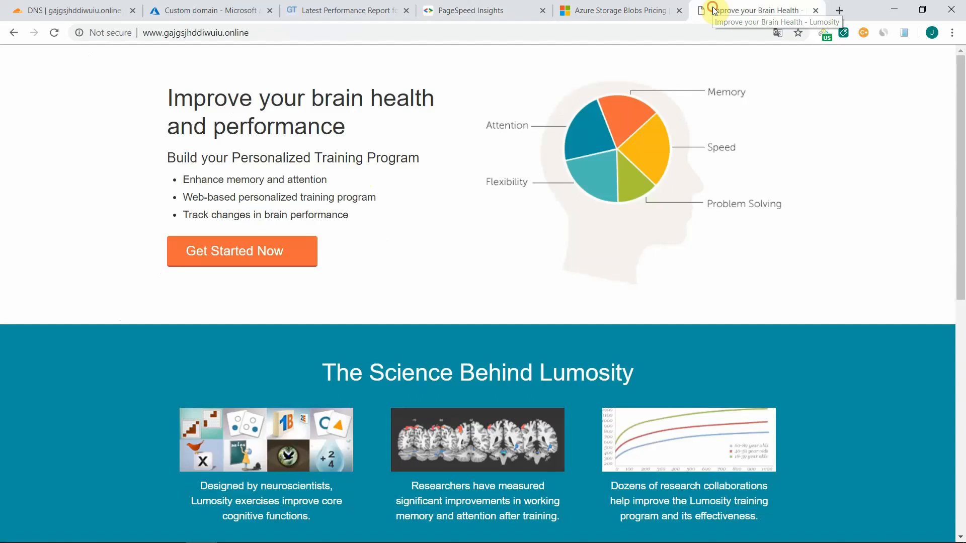
pyautogui.click(259, 33)
pyautogui.click(292, 32)
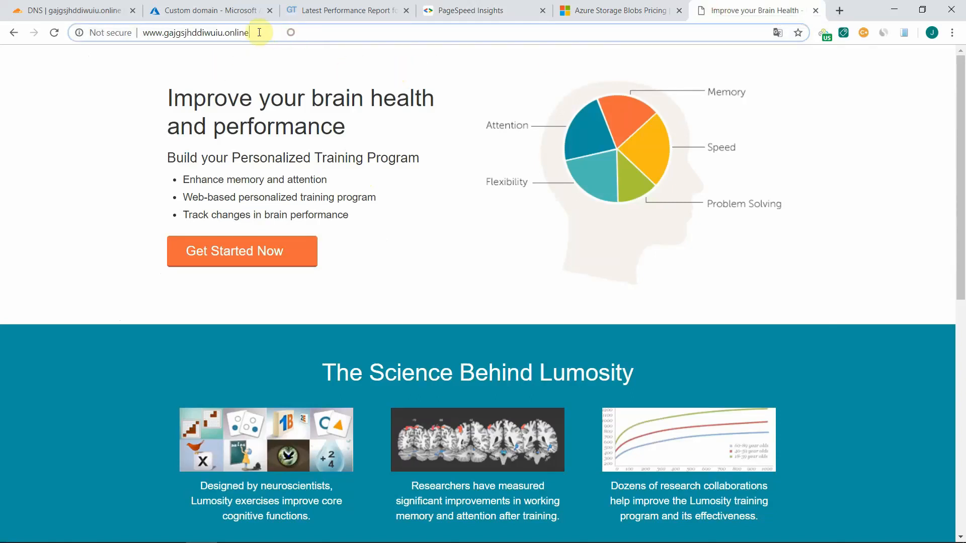
pyautogui.moveTo(288, 34); pyautogui.dragTo(146, 33)
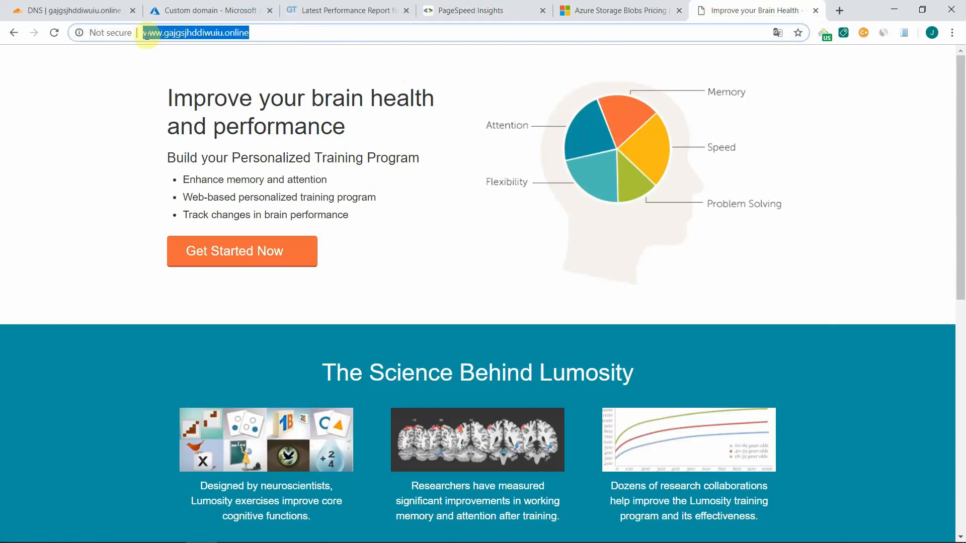
pyautogui.click(277, 34)
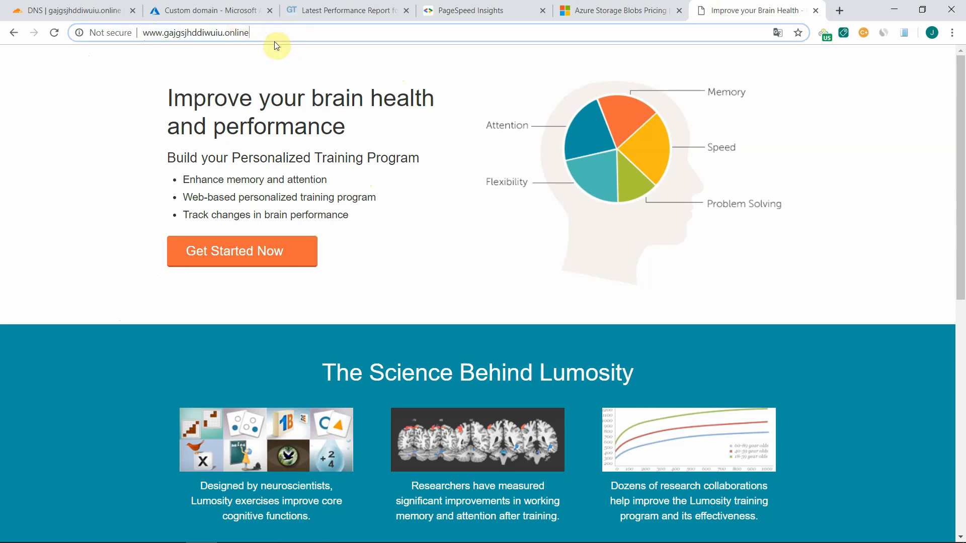
# - Open the Static website settings of the zzzaguytest storage account in Azure and highlight the index document name index.html
pyautogui.click(207, 9)
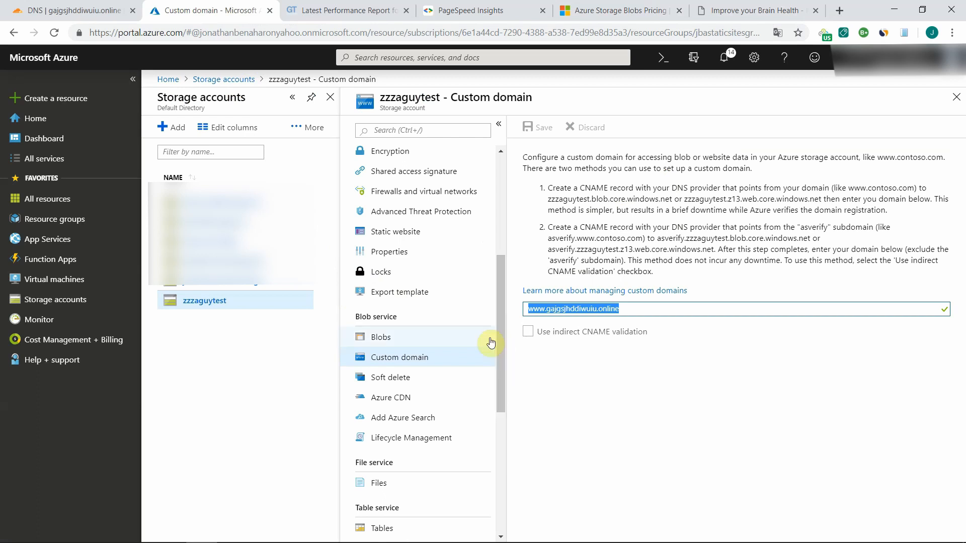
pyautogui.click(398, 232)
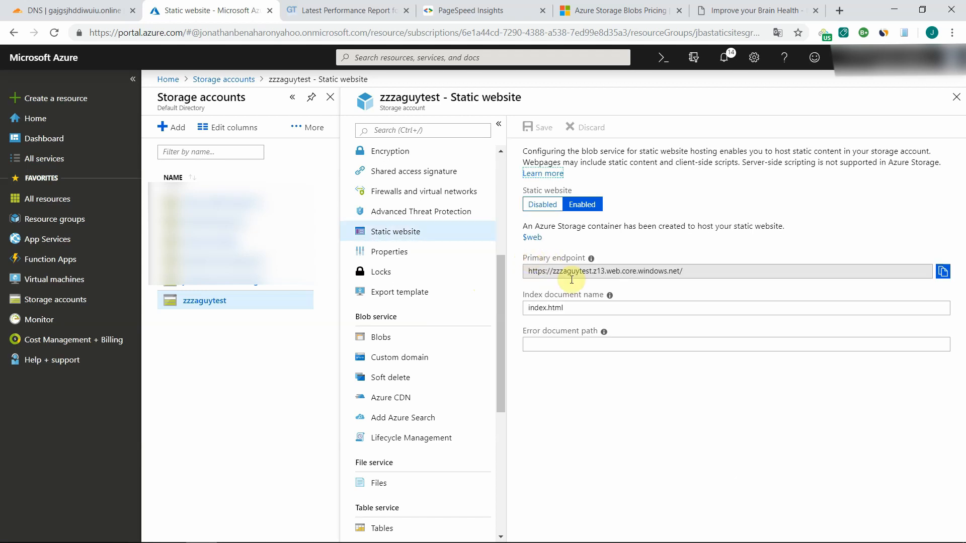
pyautogui.click(582, 309)
pyautogui.moveTo(583, 310); pyautogui.dragTo(521, 313)
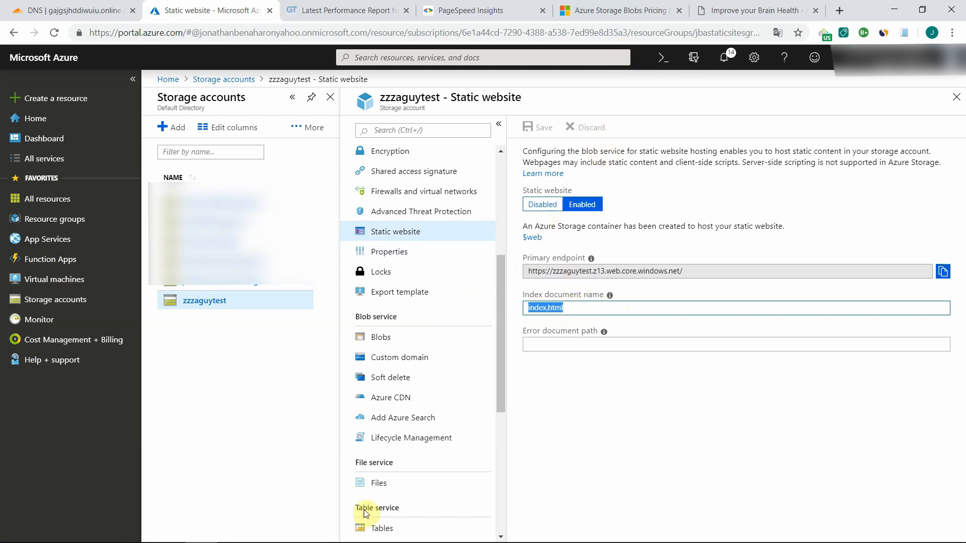
# - Switch to Storage Explorer, point out index.html in the $web container, and minimize Storage Explorer again
pyautogui.click(296, 535)
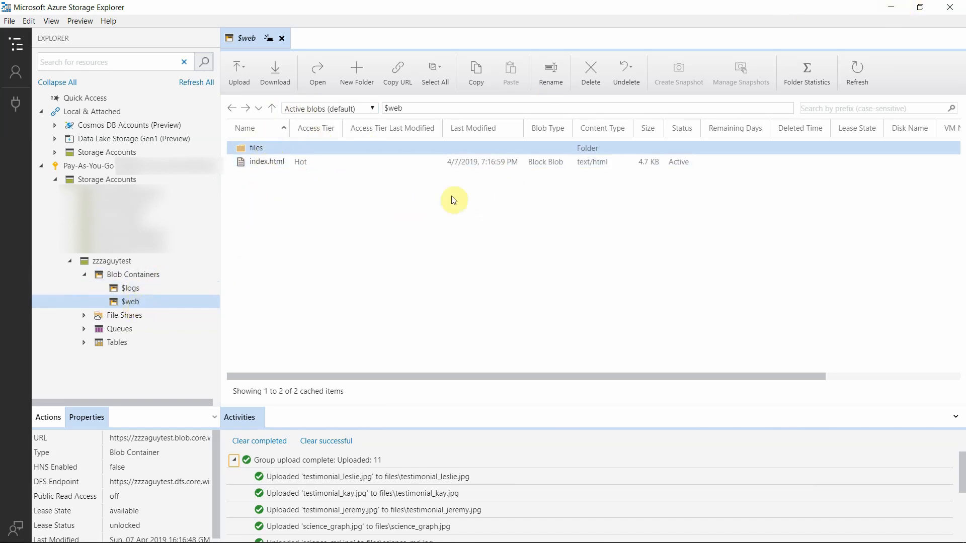
pyautogui.keyDown('ctrl'); pyautogui.click(276, 162); pyautogui.keyUp('ctrl')
pyautogui.click(889, 8)
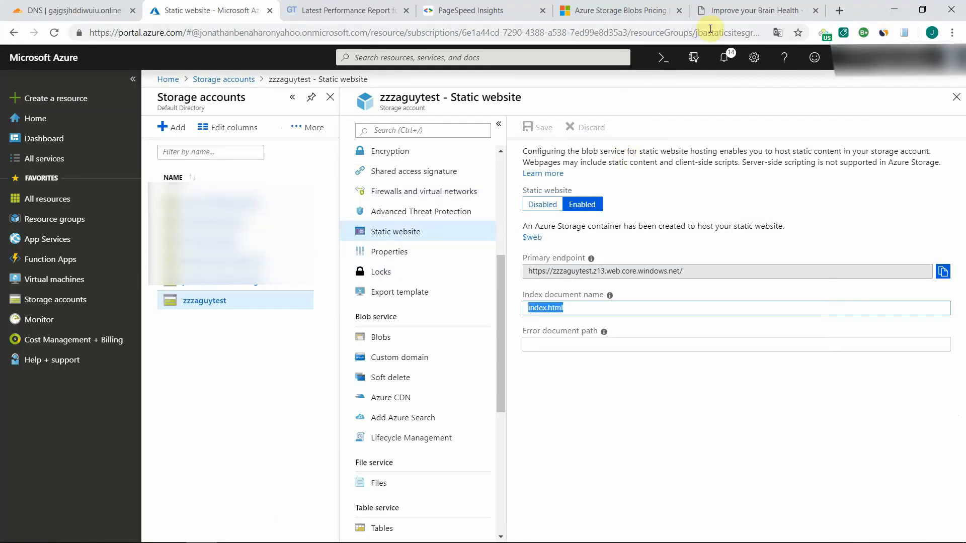
# - Return to the published landing page and select its full web address to point out that it contains no file name
pyautogui.click(710, 11)
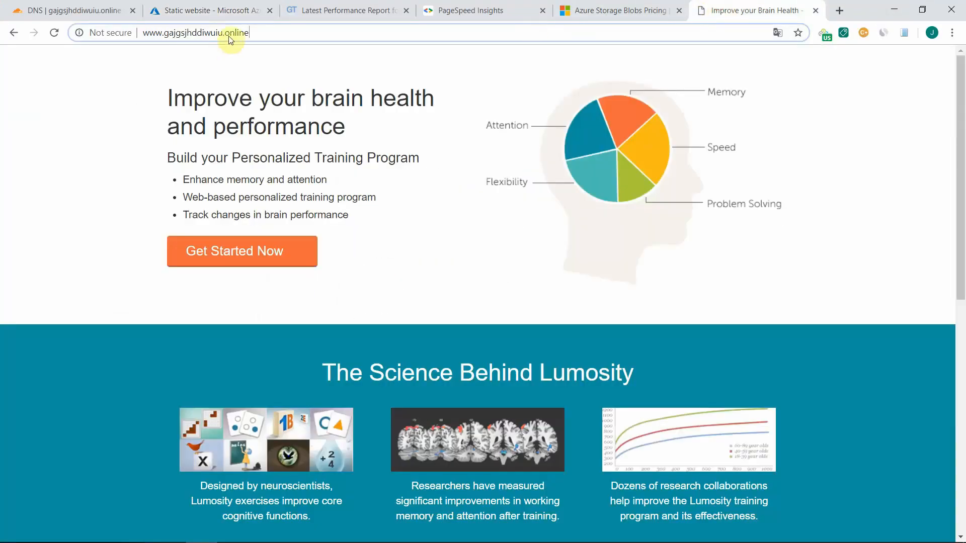
pyautogui.click(261, 33)
pyautogui.click(260, 32)
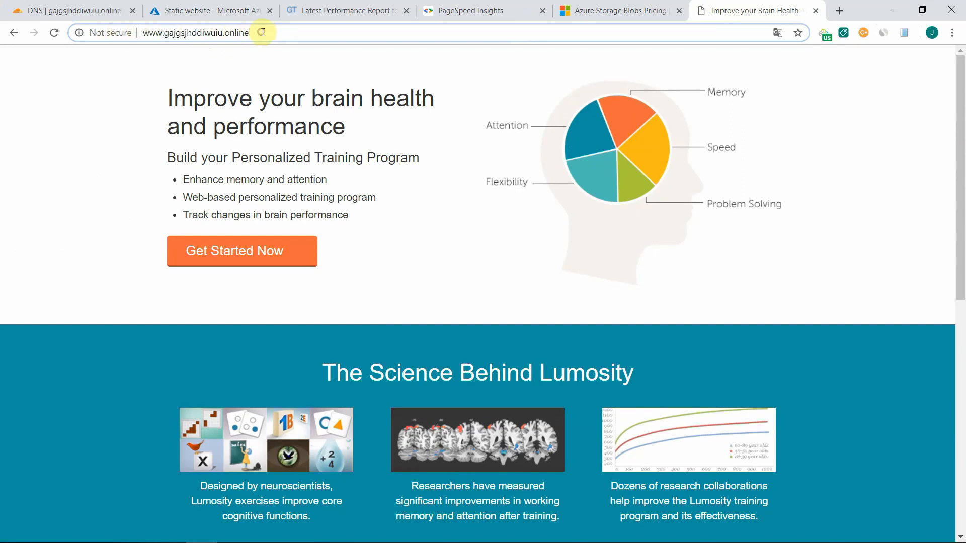
pyautogui.moveTo(262, 32); pyautogui.dragTo(138, 32)
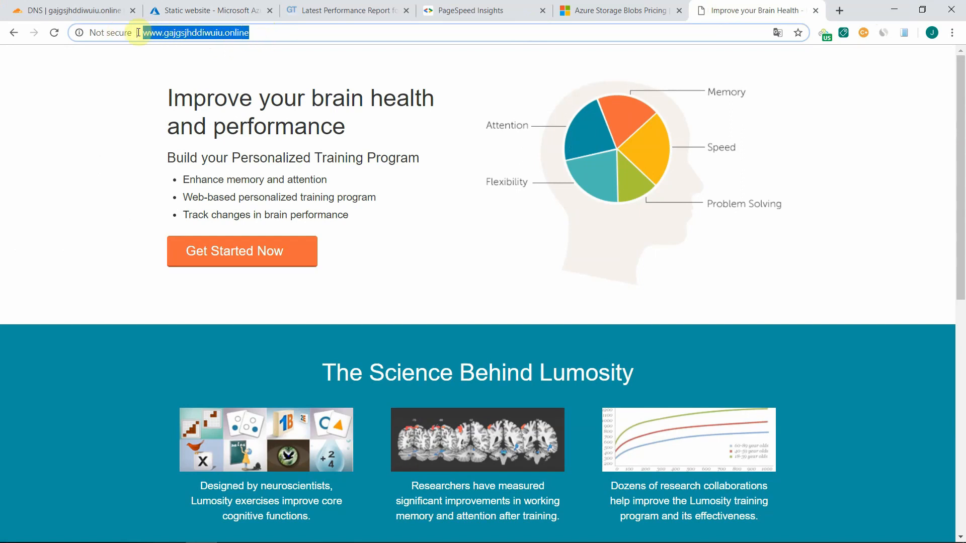
pyautogui.click(264, 33)
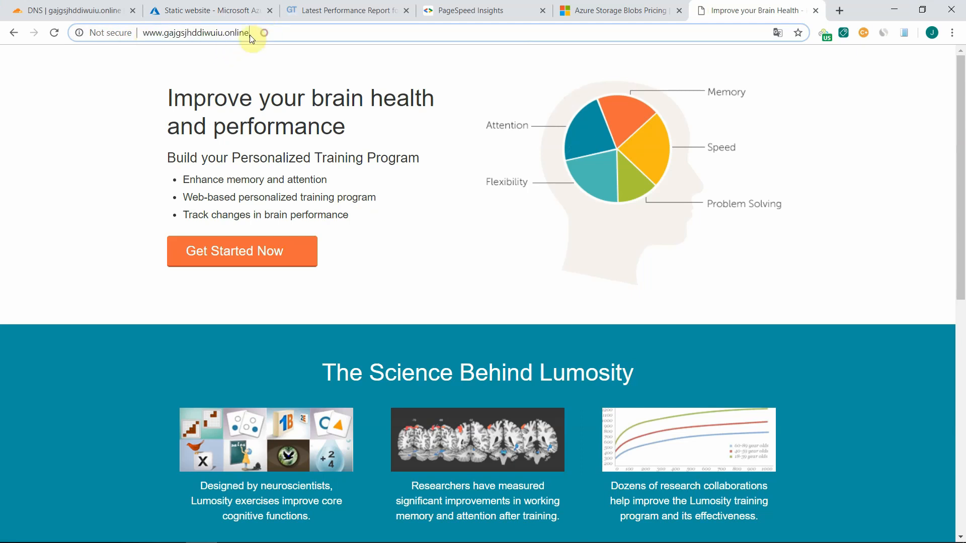
pyautogui.moveTo(266, 34); pyautogui.dragTo(137, 33)
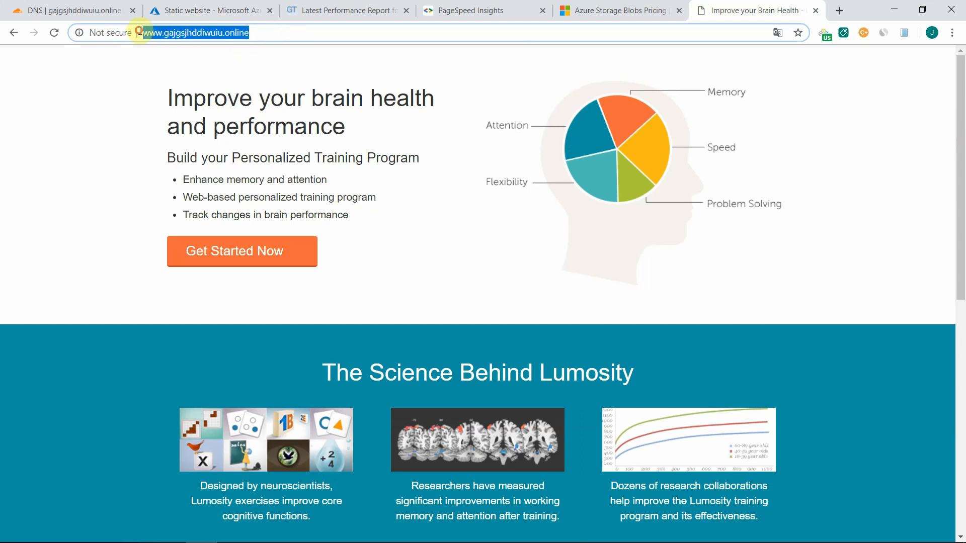
pyautogui.click(265, 38)
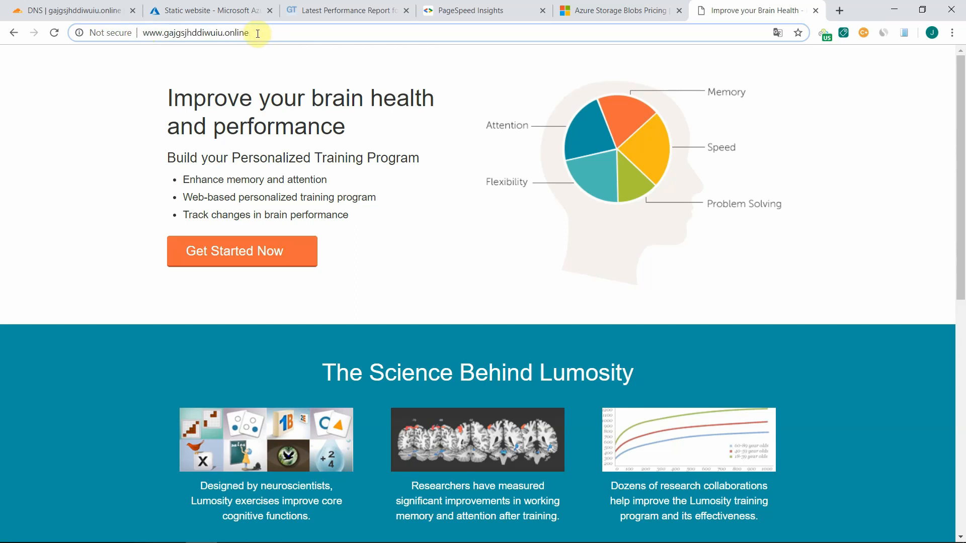
pyautogui.moveTo(259, 33); pyautogui.dragTo(143, 23)
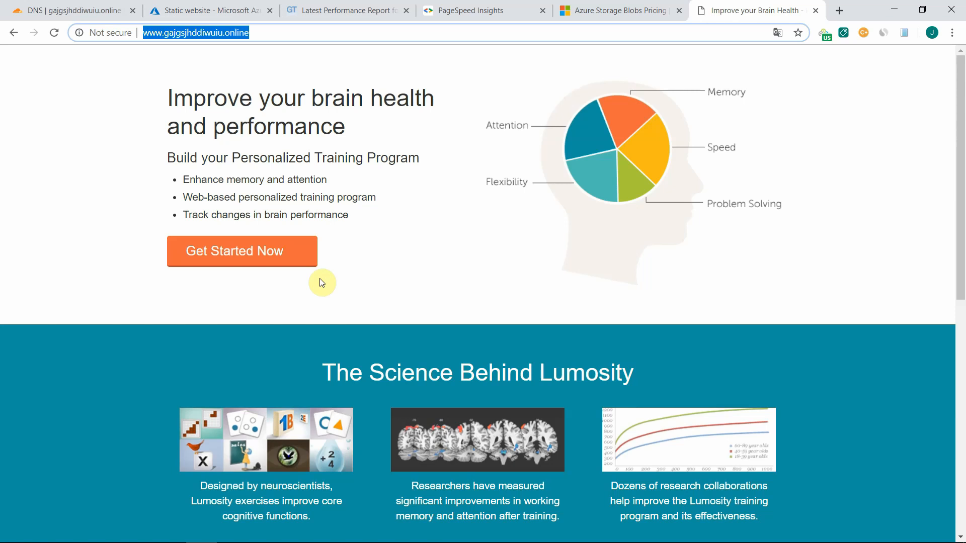
# - Switch the Cloudflare dashboard to the milfzrr.com site and examine its traffic analytics for cached and uncached requests
pyautogui.click(81, 11)
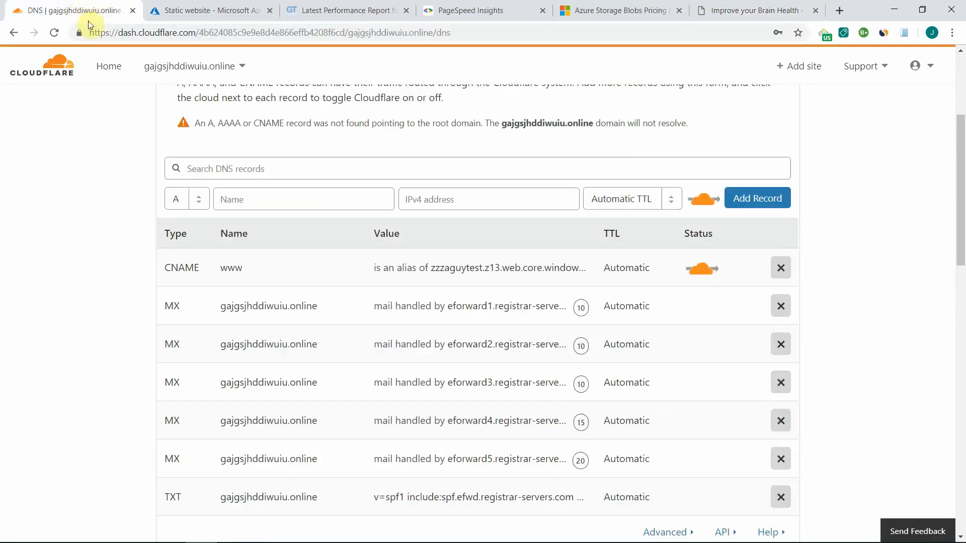
pyautogui.click(234, 68)
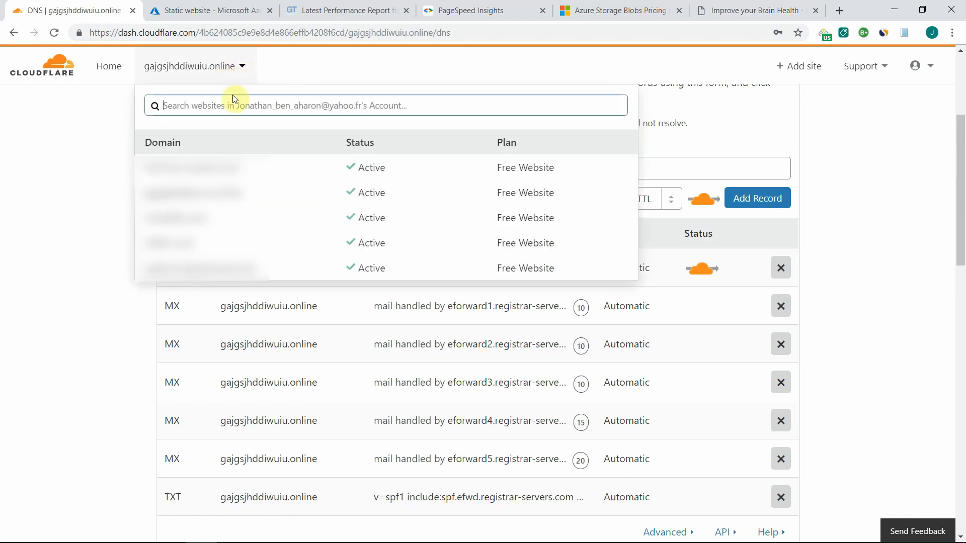
pyautogui.click(177, 243)
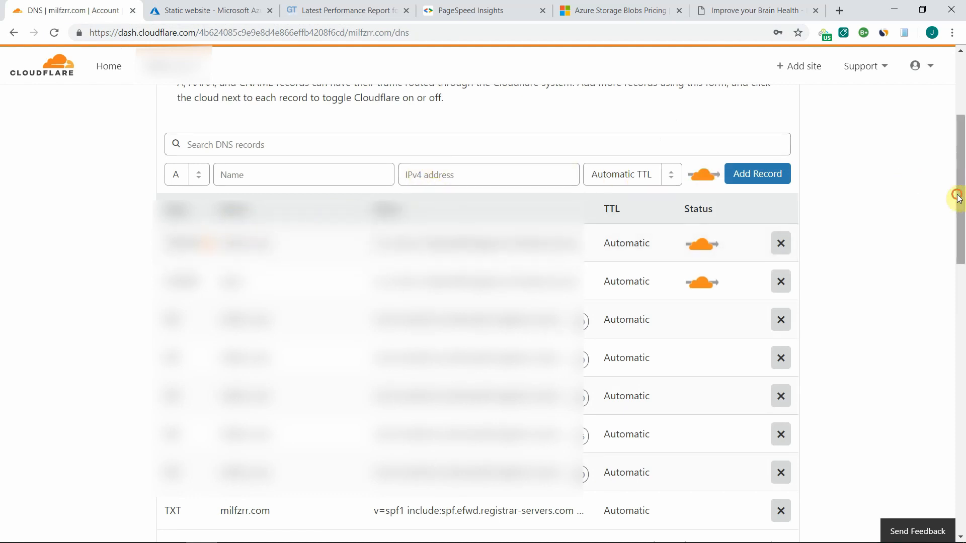
pyautogui.scroll(4, 957, 197)
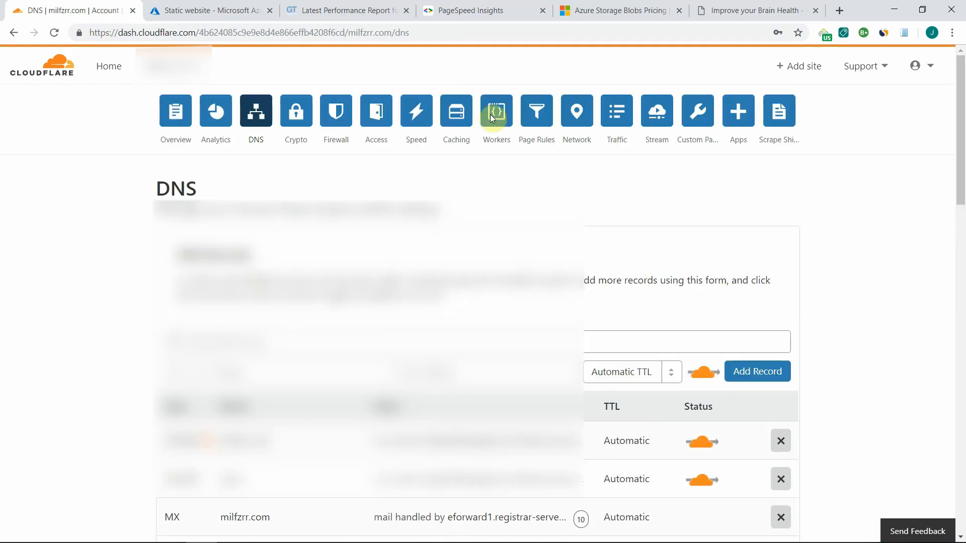
pyautogui.click(419, 117)
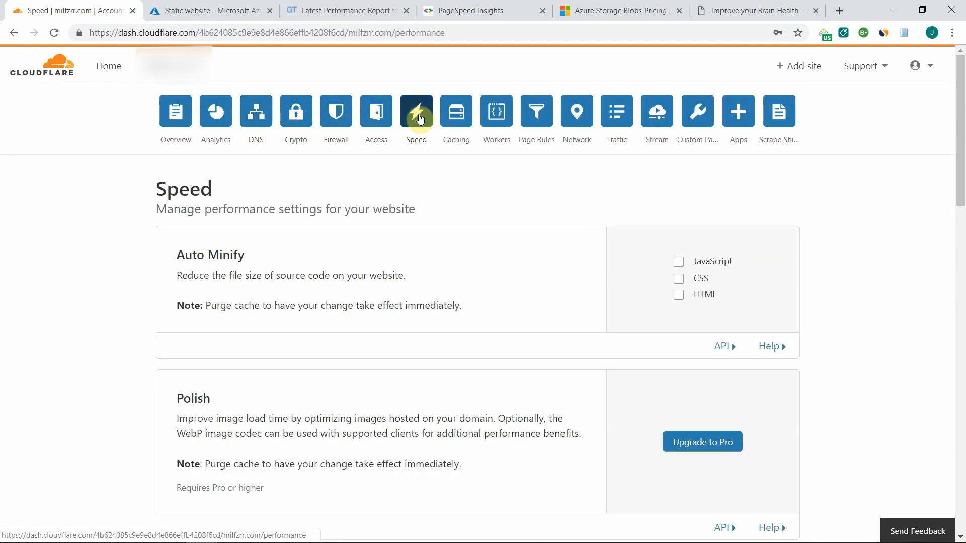
pyautogui.click(229, 113)
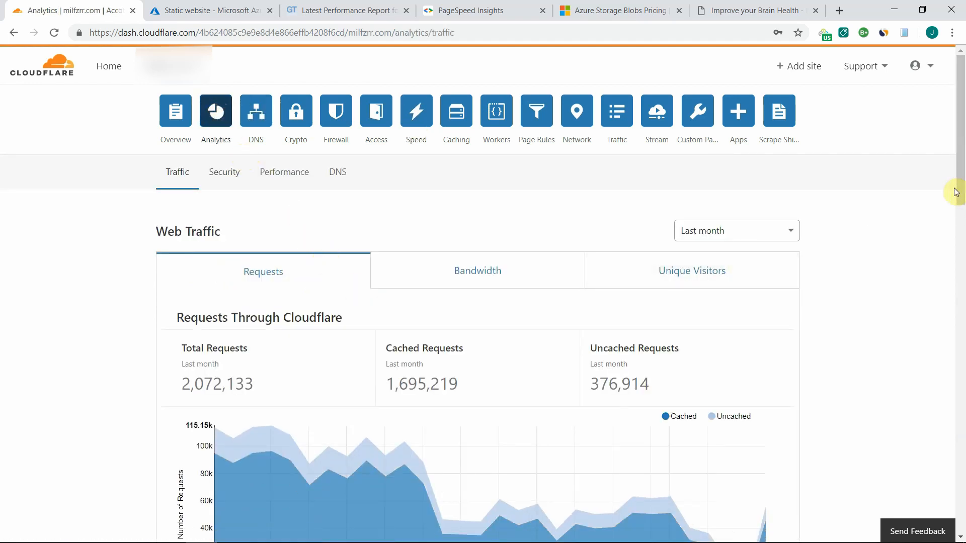
pyautogui.scroll(-1, 954, 191)
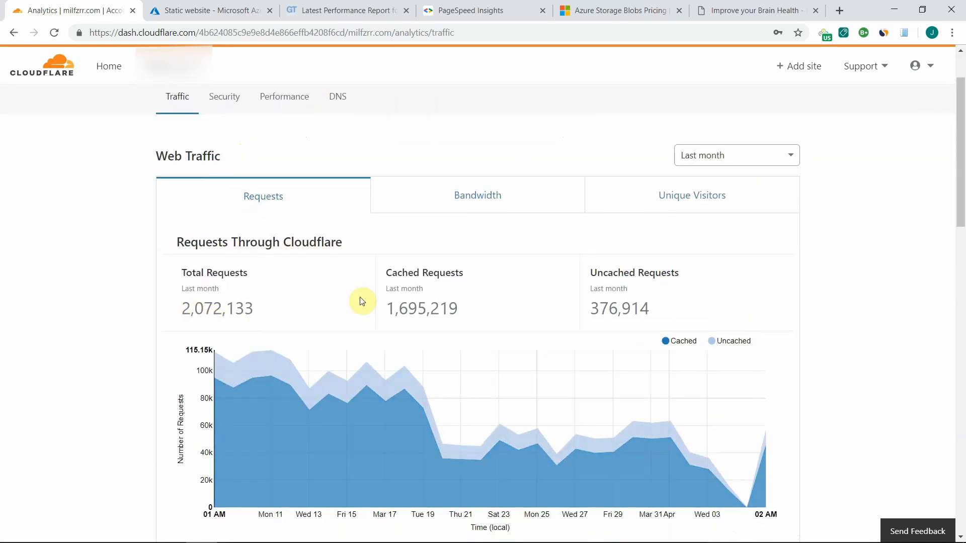
# - Review last month's unique visitors and the cached and uncached bandwidth in the milfzrr.com traffic analytics
pyautogui.click(691, 191)
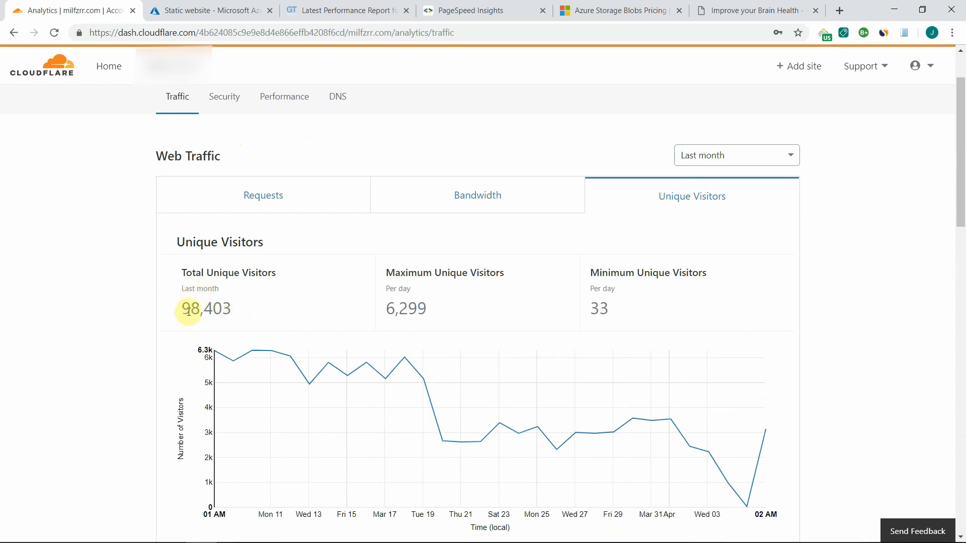
pyautogui.click(483, 202)
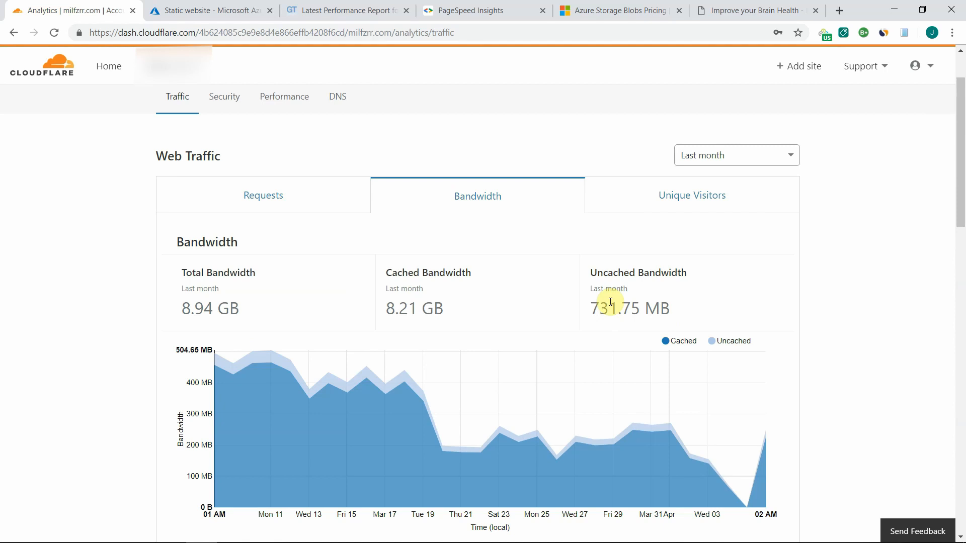
# - Switch to the Azure Block Blob pricing page and examine the hot-tier data storage prices and the read operations price per 10,000
pyautogui.click(591, 11)
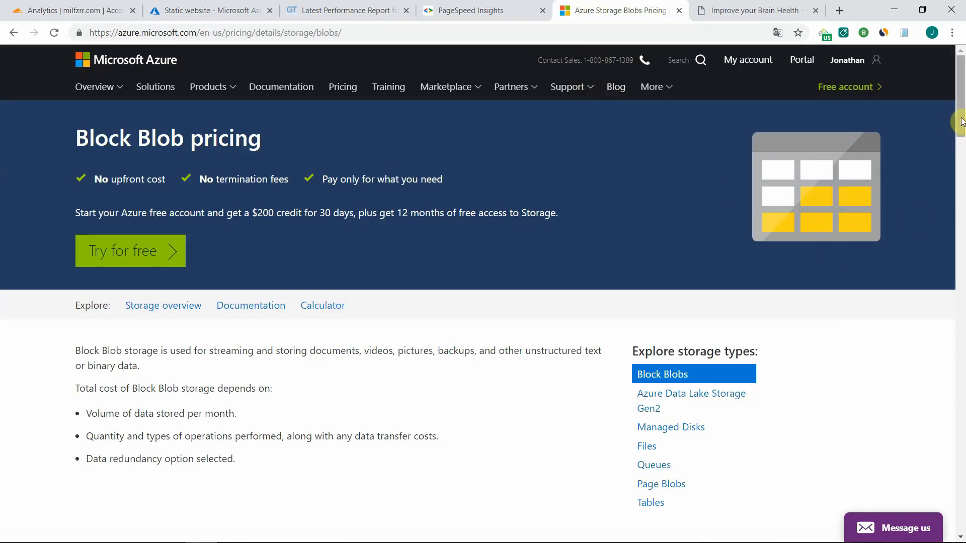
pyautogui.scroll(-2, 958, 142)
pyautogui.moveTo(957, 143); pyautogui.dragTo(947, 185)
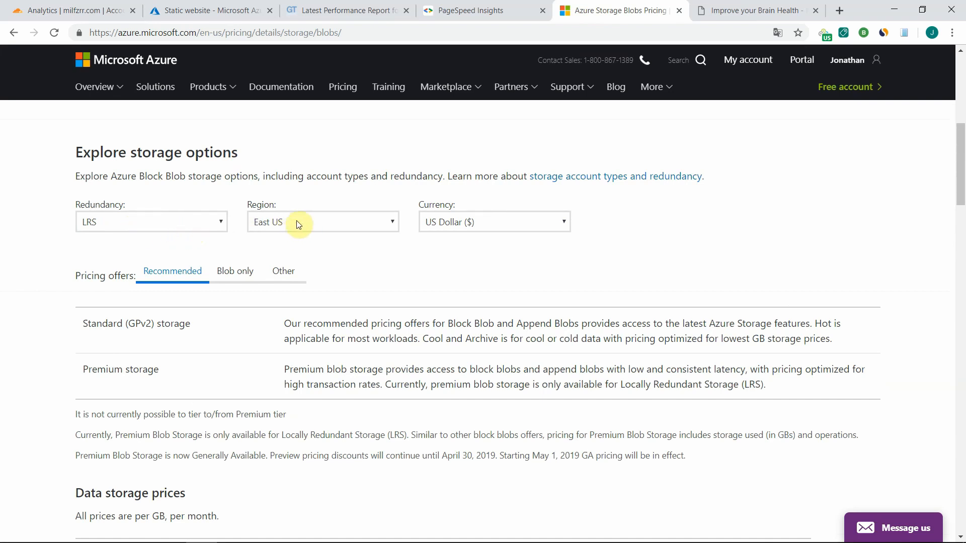
pyautogui.moveTo(955, 179); pyautogui.dragTo(959, 240)
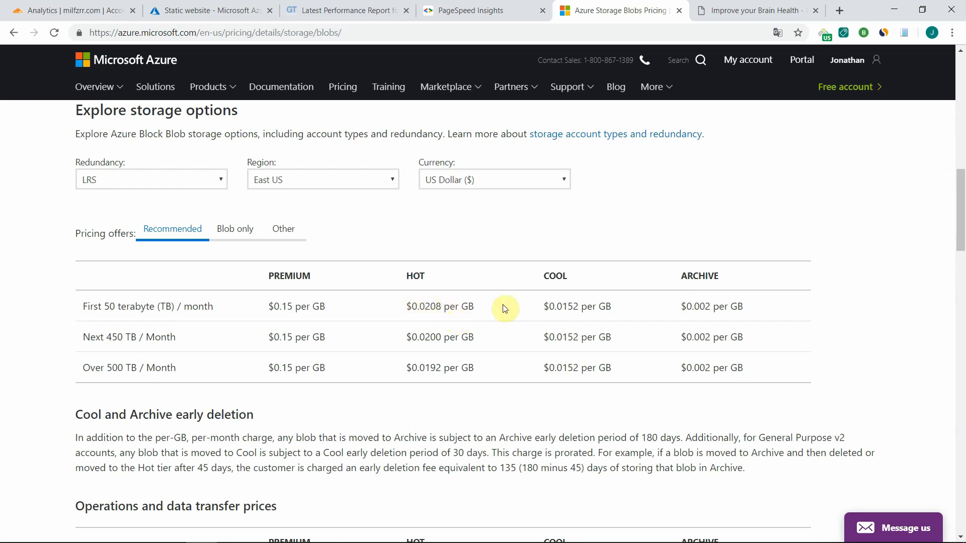
pyautogui.moveTo(961, 190); pyautogui.dragTo(956, 252)
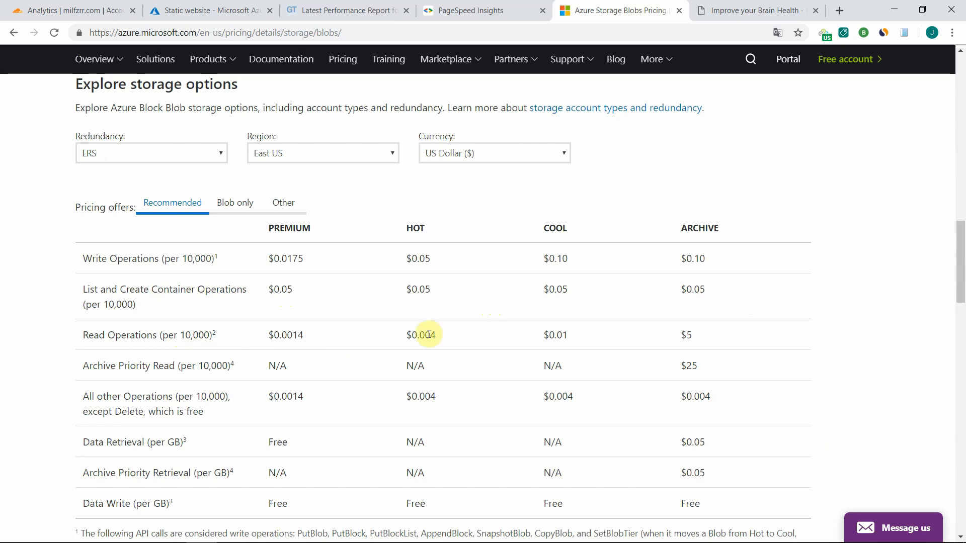
pyautogui.moveTo(425, 335); pyautogui.dragTo(441, 336)
# - Go to the Azure portal home and open the Pay-As-You-Go subscription's cost analysis broken down by resource
pyautogui.click(186, 13)
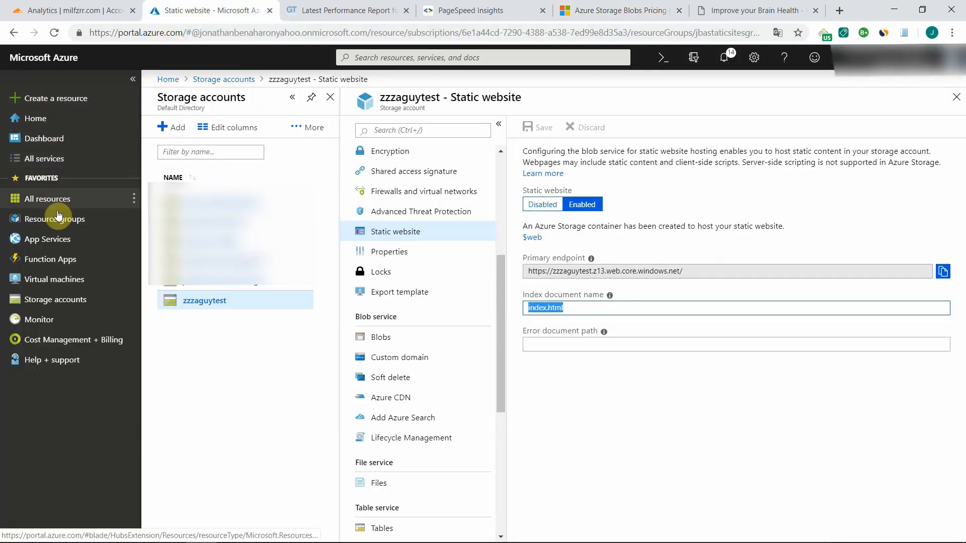
pyautogui.click(36, 120)
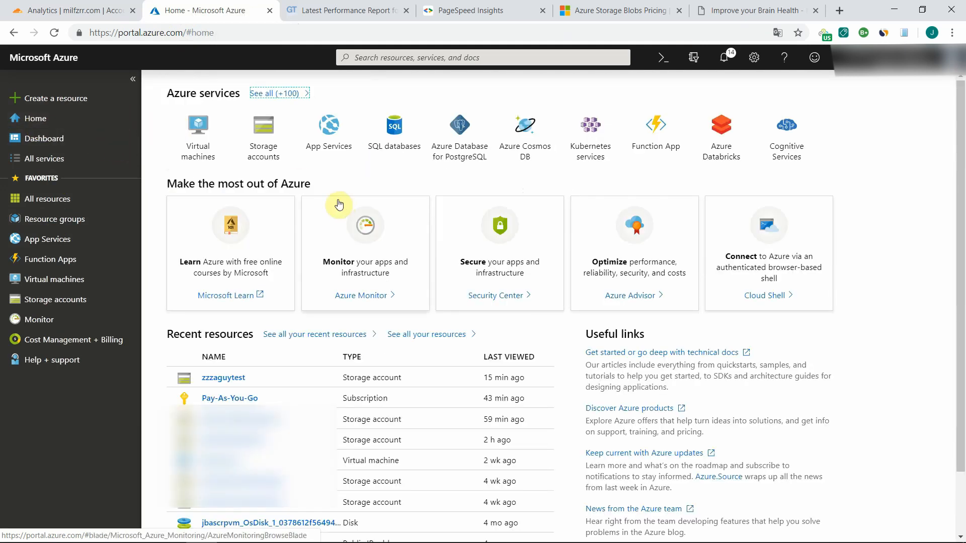
pyautogui.click(221, 399)
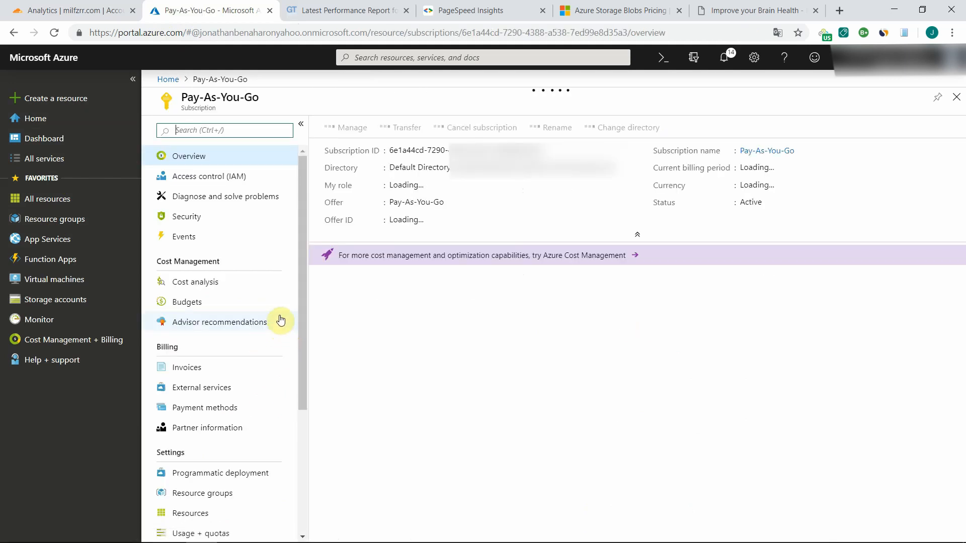
pyautogui.click(206, 283)
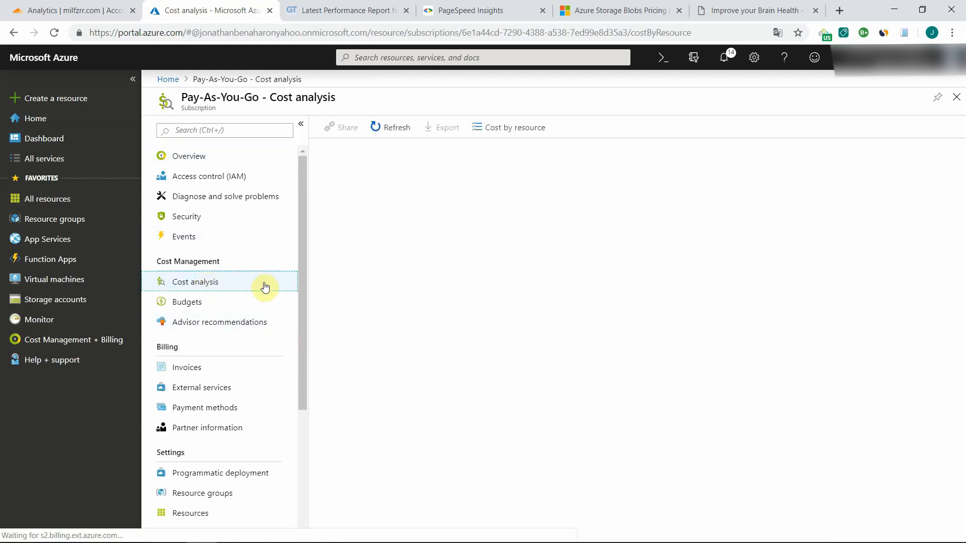
pyautogui.click(497, 130)
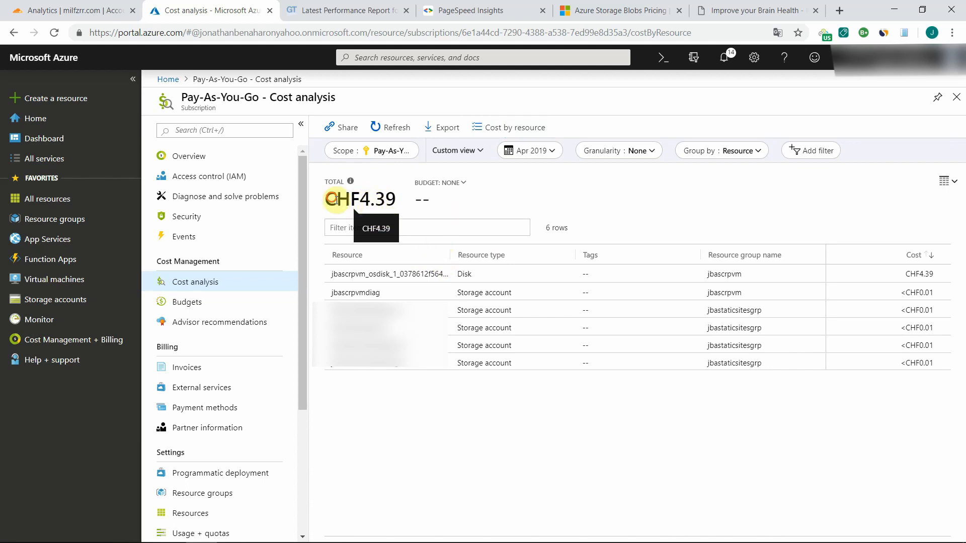
# - Highlight the current month's total cost and set the cost analysis period to last month, Mar 2019
pyautogui.moveTo(336, 199); pyautogui.dragTo(401, 200)
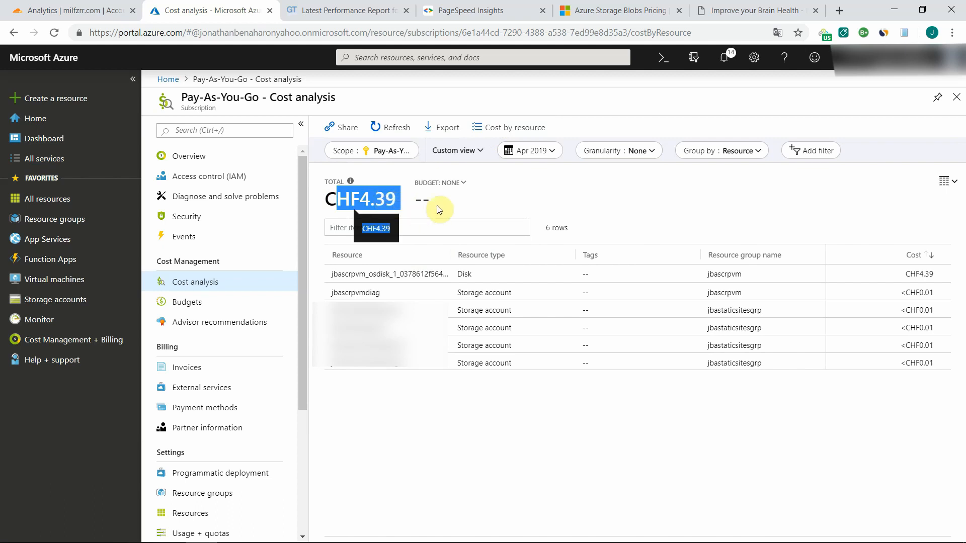
pyautogui.click(511, 194)
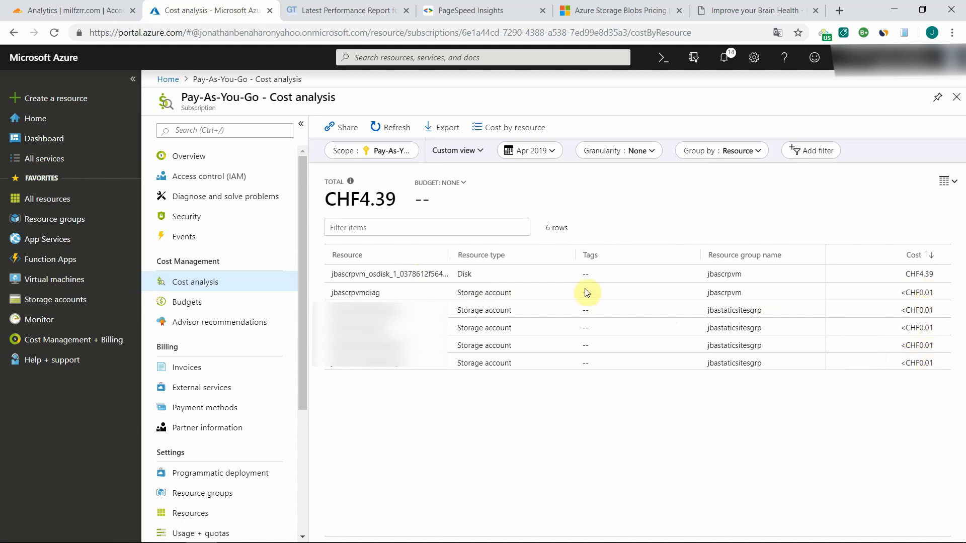
pyautogui.click(542, 156)
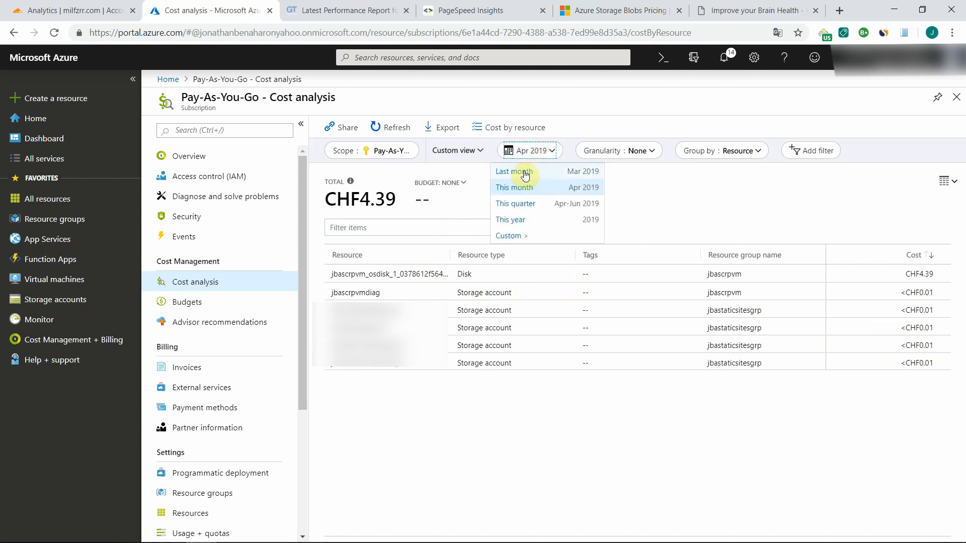
pyautogui.click(523, 174)
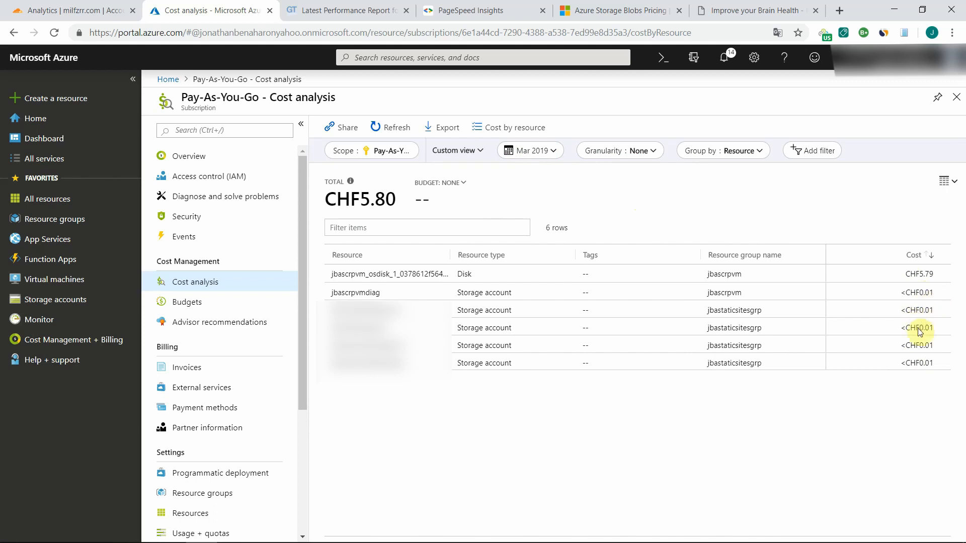
# - Check the unique visitors for milfzrr.com in Cloudflare again and return to the Azure cost analysis to compare with the storage costs
pyautogui.click(76, 10)
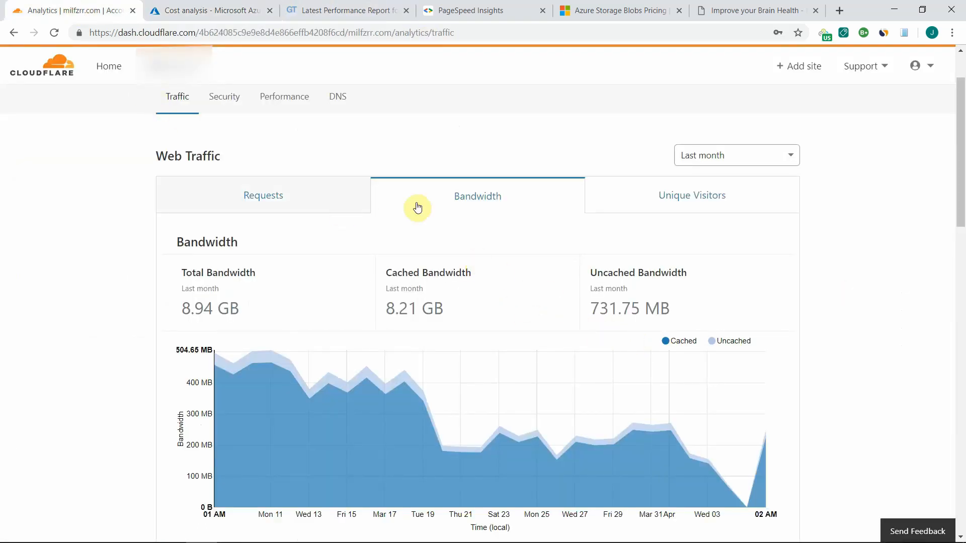
pyautogui.click(669, 195)
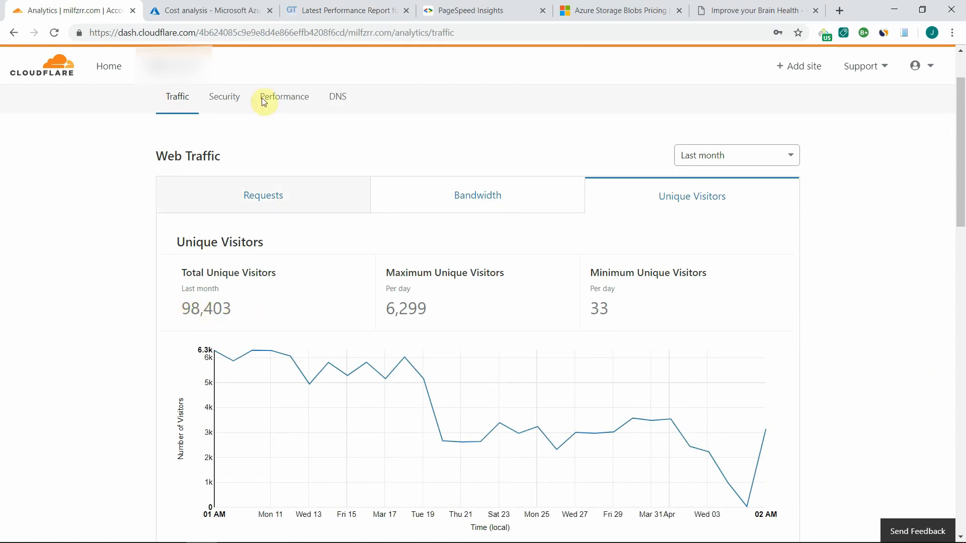
pyautogui.click(216, 10)
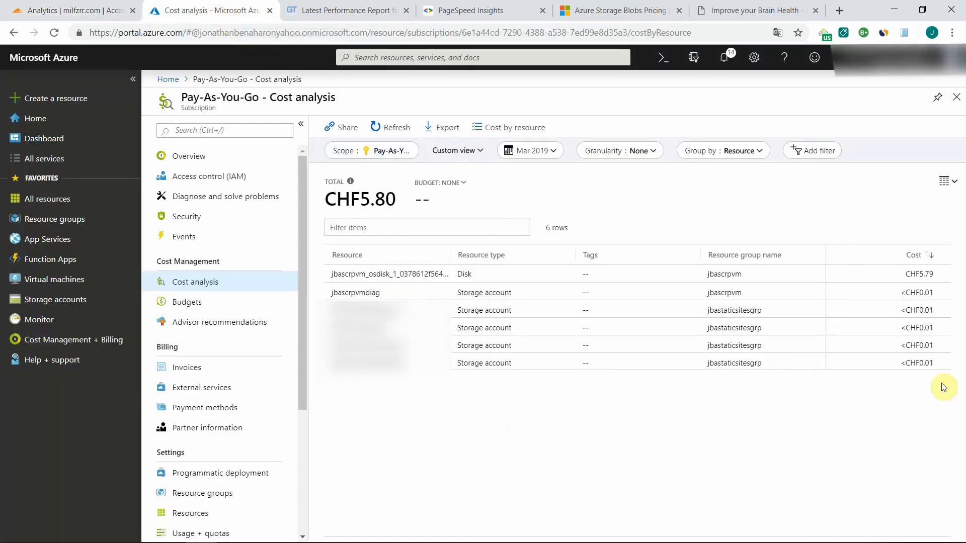